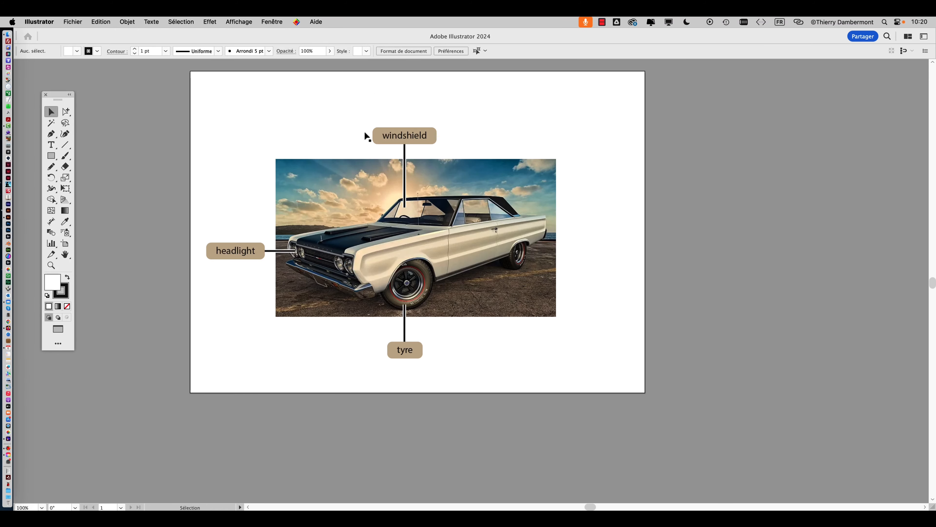
# Replace the windshield label's text with "glass" and centre the label over its leader line.
pyautogui.scroll(5, 424, 149)
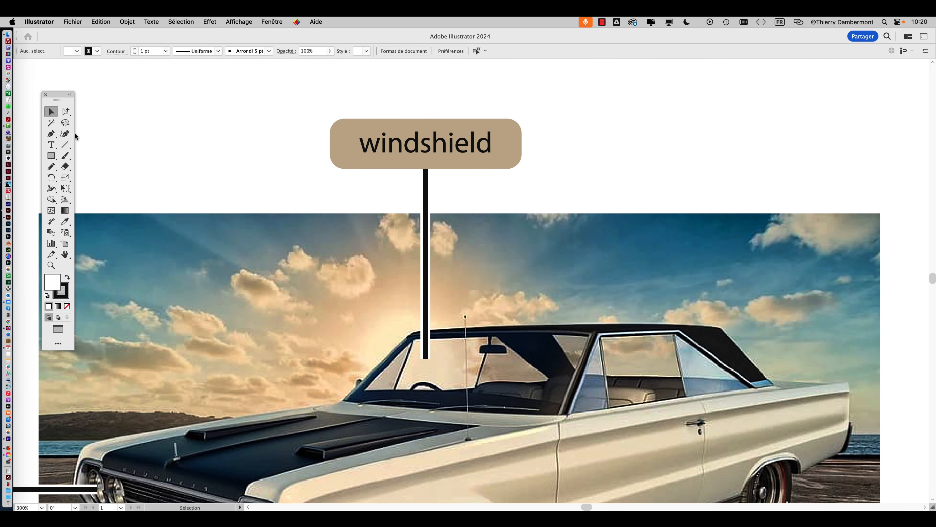
pyautogui.click(51, 145)
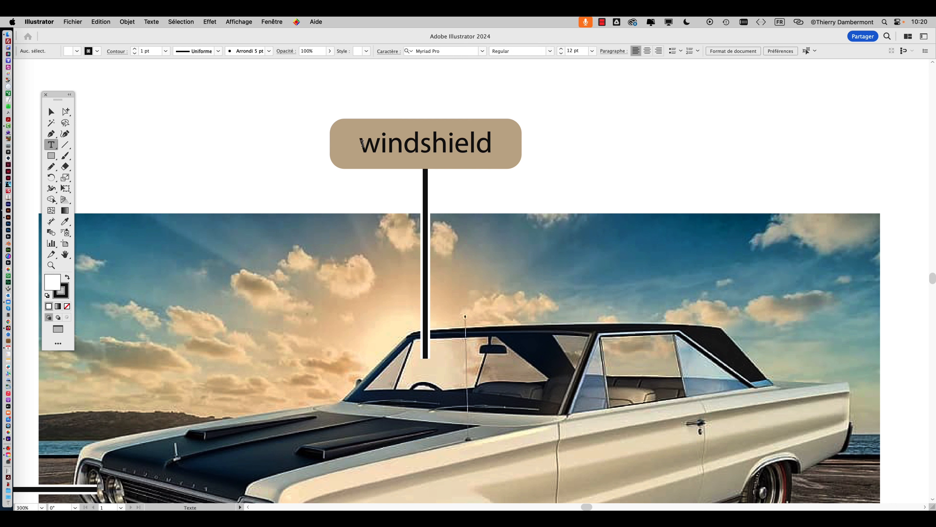
pyautogui.moveTo(361, 144); pyautogui.dragTo(492, 144)
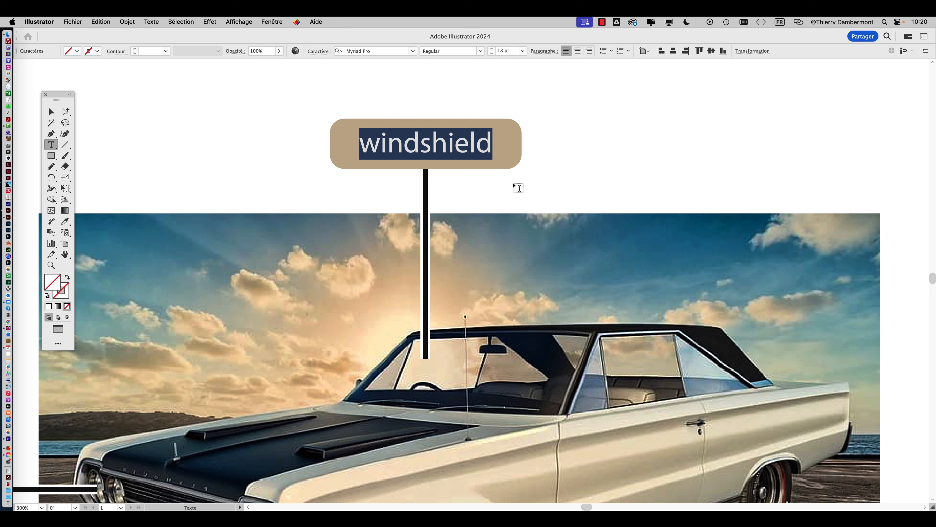
pyautogui.write('glass')
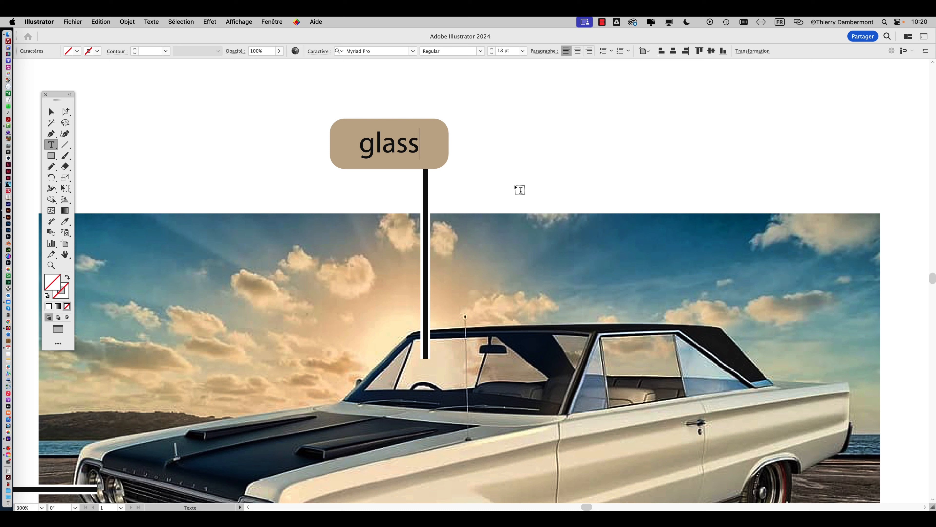
pyautogui.click(51, 112)
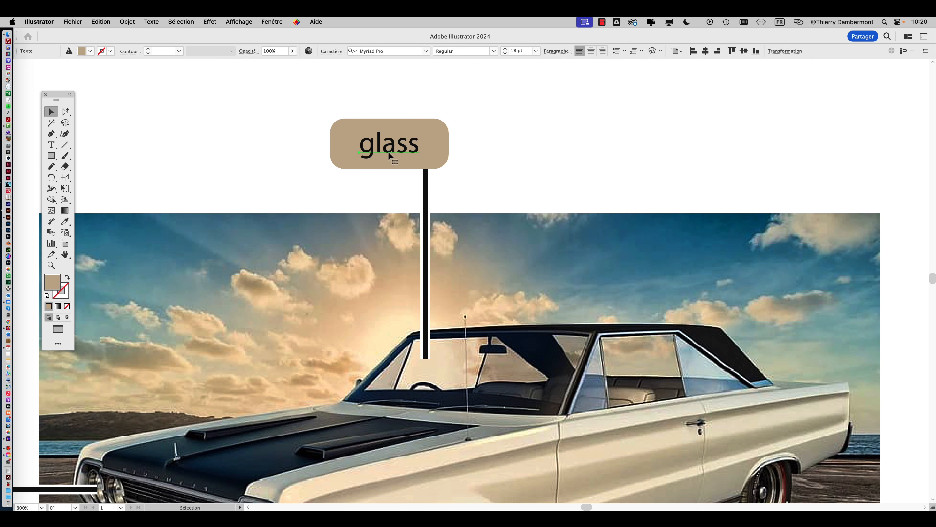
pyautogui.moveTo(389, 155); pyautogui.dragTo(426, 154)
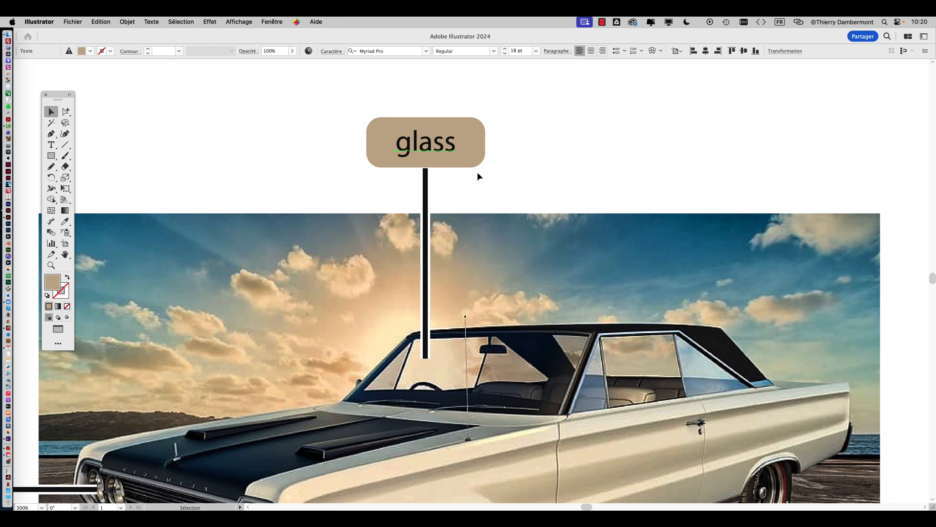
# Display the character settings for the glass label and place them just beside the label.
pyautogui.click(53, 148)
pyautogui.moveTo(396, 145); pyautogui.dragTo(457, 145)
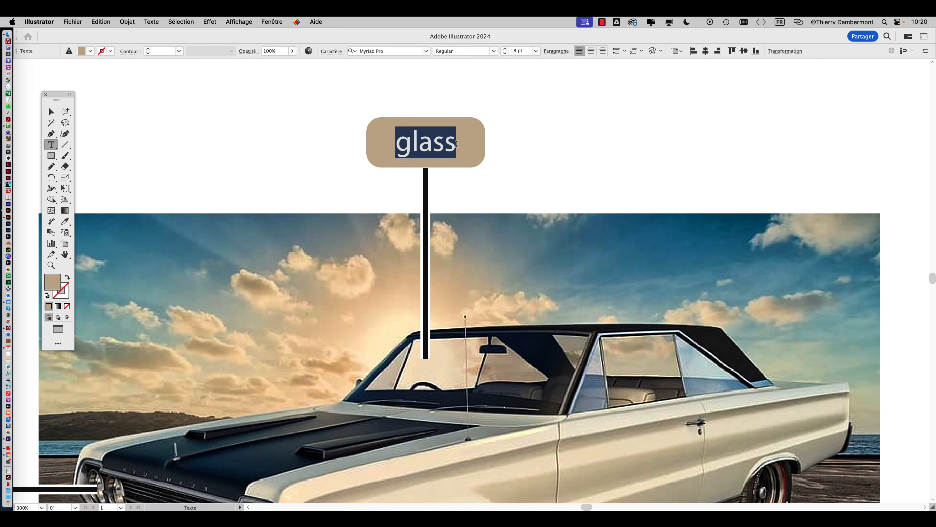
pyautogui.click(51, 111)
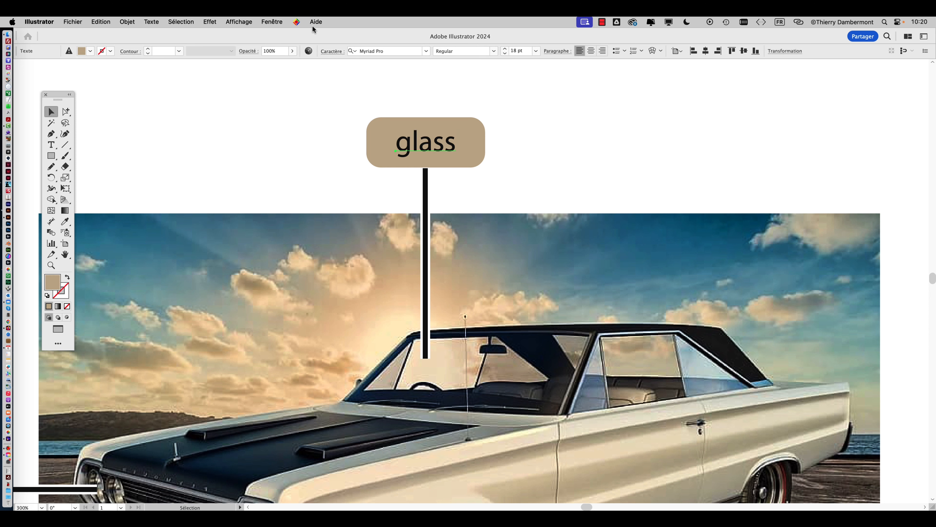
pyautogui.press('super+t')
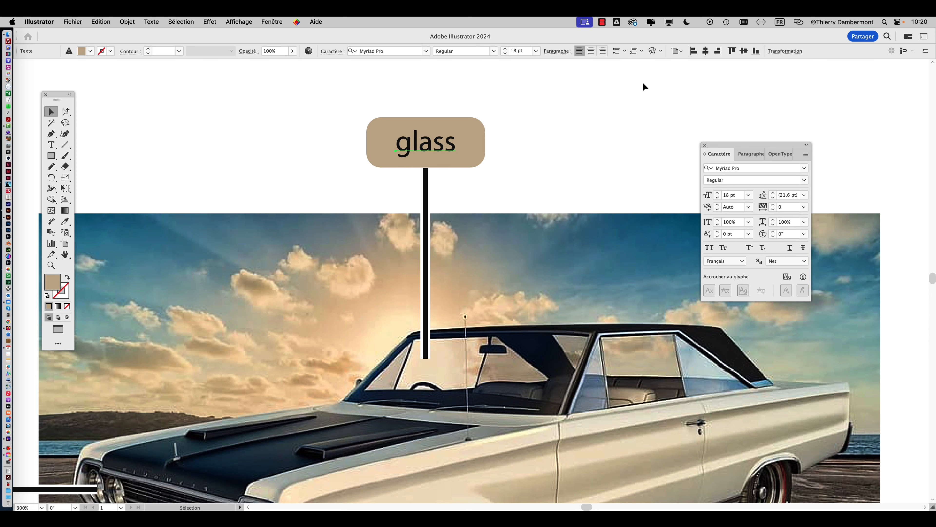
pyautogui.moveTo(732, 148); pyautogui.dragTo(578, 116)
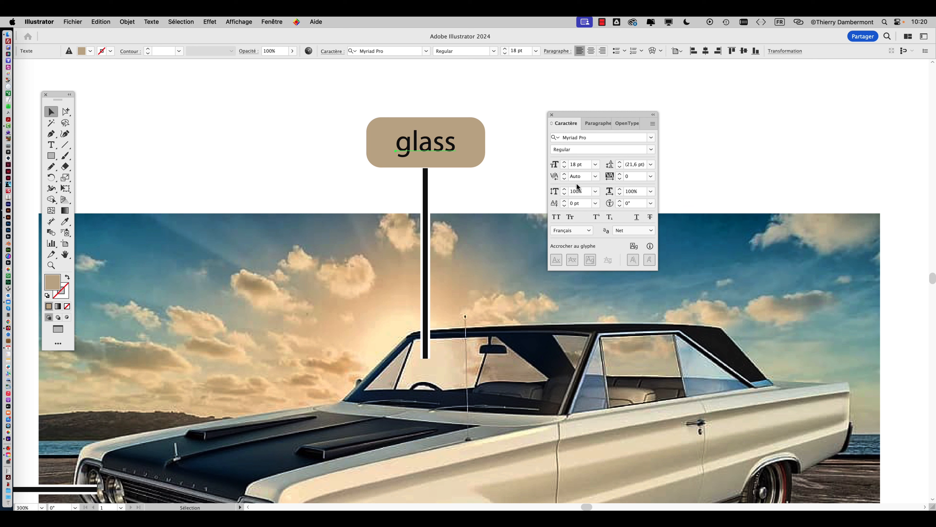
# Try to change the kerning of the whole glass label.
pyautogui.click(564, 173)
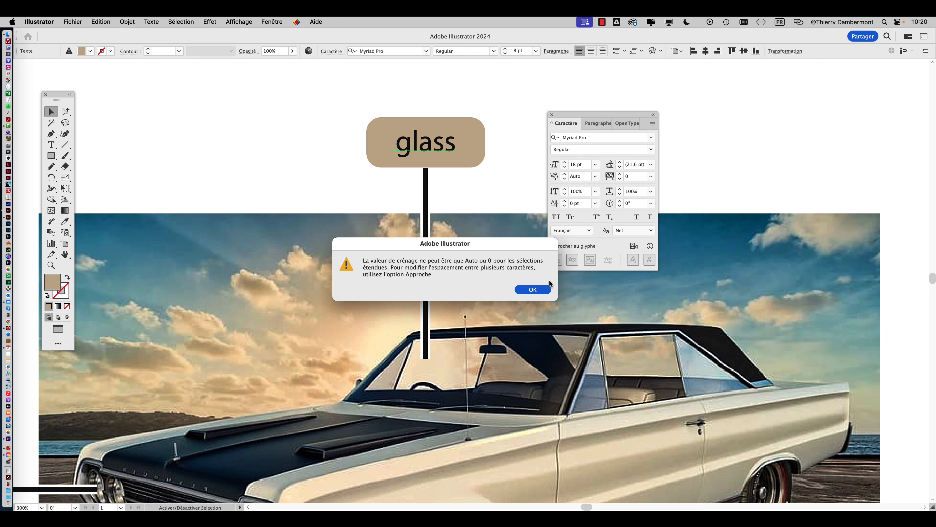
pyautogui.click(550, 285)
pyautogui.click(595, 176)
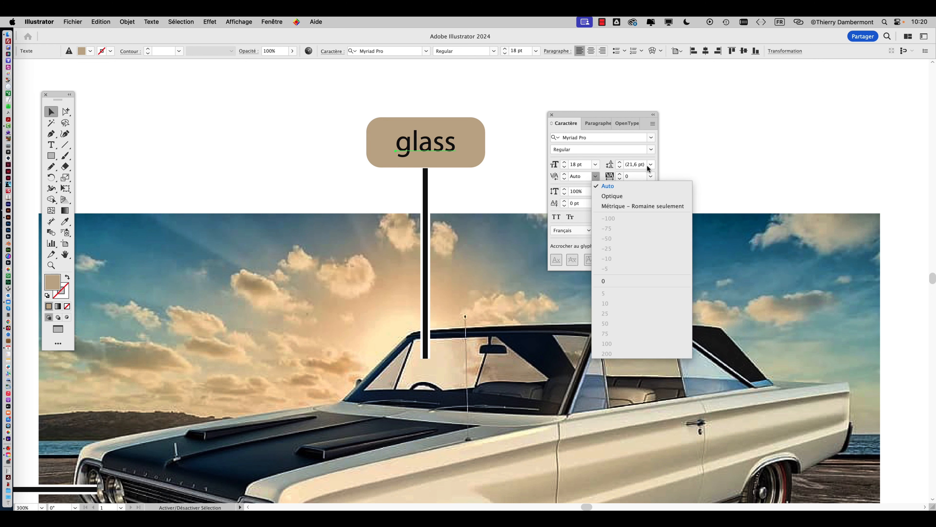
pyautogui.click(608, 116)
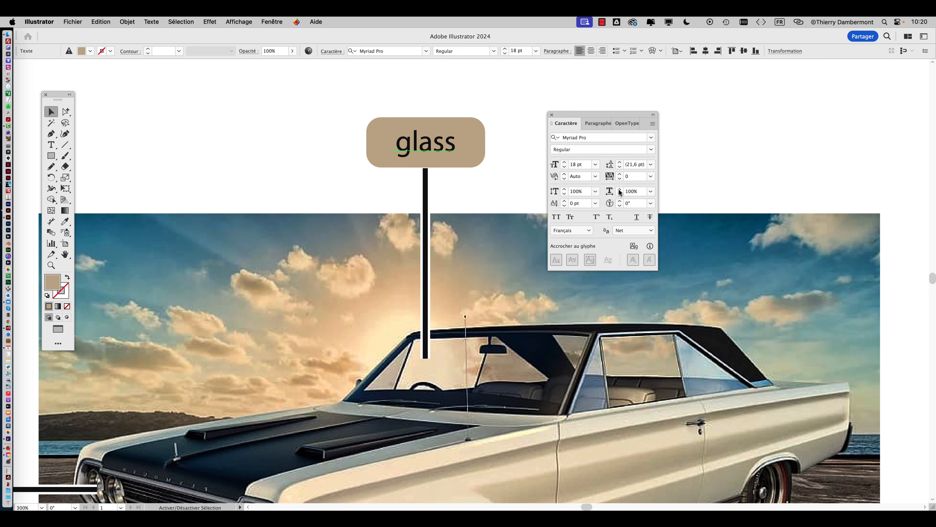
# Set the tracking of the glass label's text to 170.
pyautogui.click(619, 173)
pyautogui.click(620, 173)
pyautogui.click(620, 173)
pyautogui.click(619, 174)
pyautogui.click(619, 174)
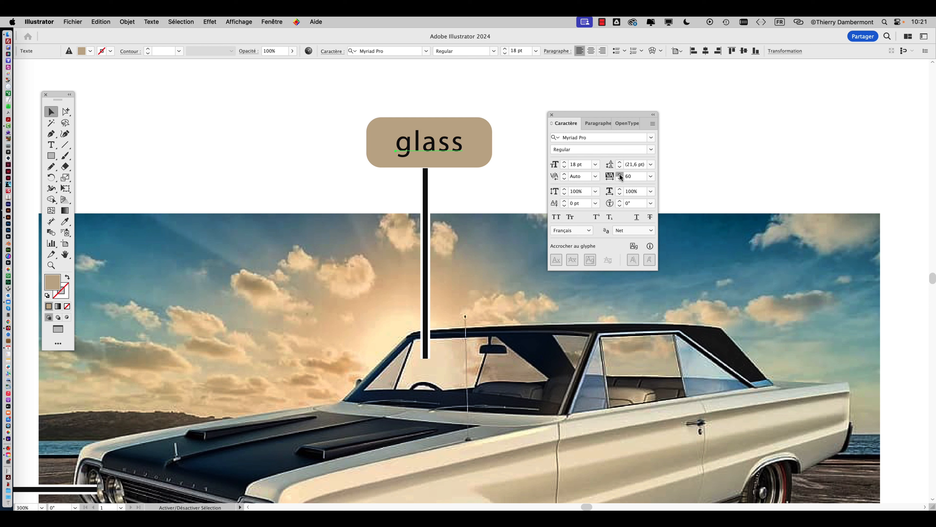
pyautogui.click(620, 173)
pyautogui.click(619, 173)
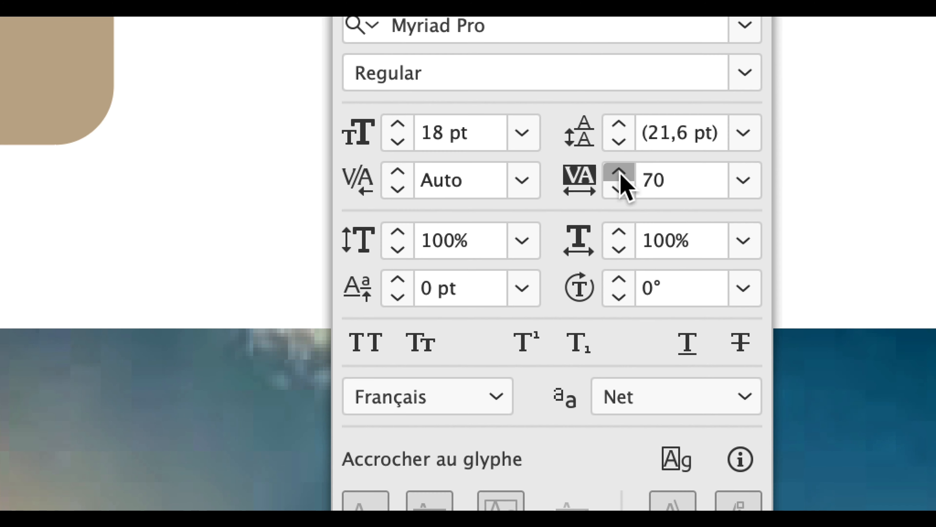
pyautogui.click(619, 173)
pyautogui.click(620, 174)
pyautogui.click(620, 173)
pyautogui.click(620, 173)
pyautogui.click(619, 174)
pyautogui.click(620, 174)
pyautogui.click(620, 173)
pyautogui.click(619, 173)
pyautogui.click(620, 173)
pyautogui.click(620, 174)
pyautogui.click(620, 173)
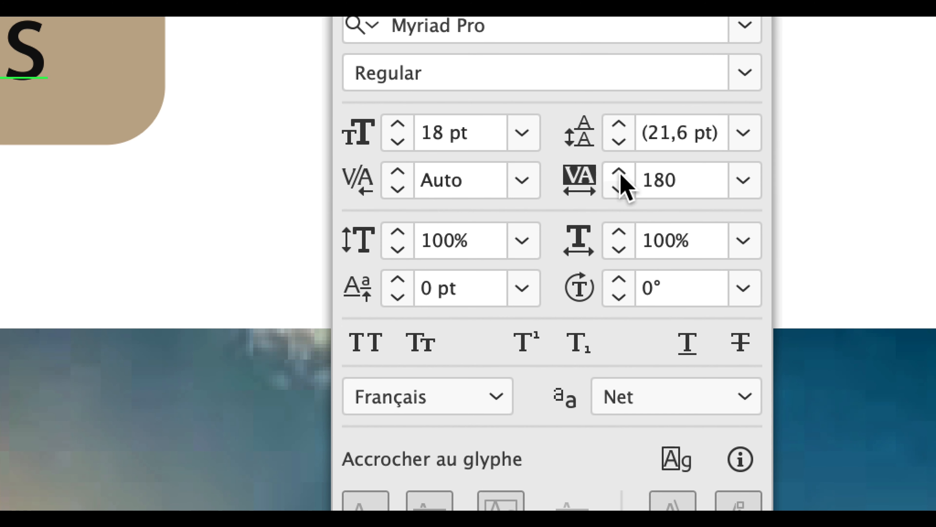
pyautogui.click(620, 173)
pyautogui.click(619, 173)
pyautogui.click(619, 173)
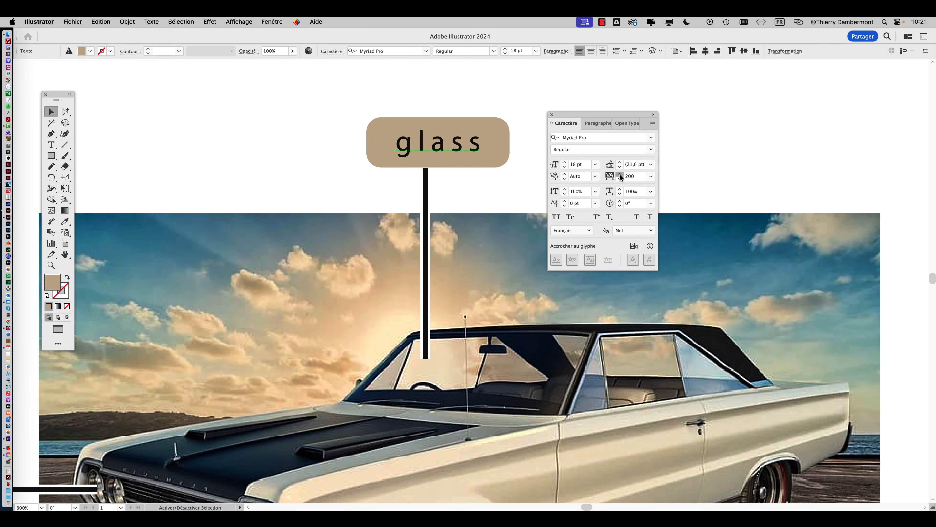
pyautogui.click(619, 173)
pyautogui.click(620, 179)
pyautogui.click(620, 180)
pyautogui.click(620, 179)
pyautogui.click(620, 179)
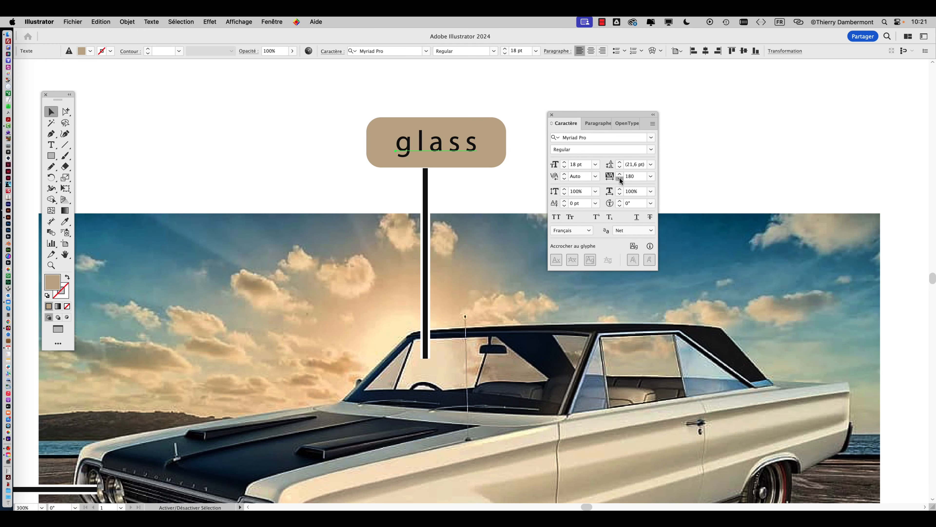
pyautogui.click(620, 179)
# Recentre the glass label over its leader line, move the character settings clear of it, and deselect the label.
pyautogui.moveTo(449, 152); pyautogui.dragTo(437, 147)
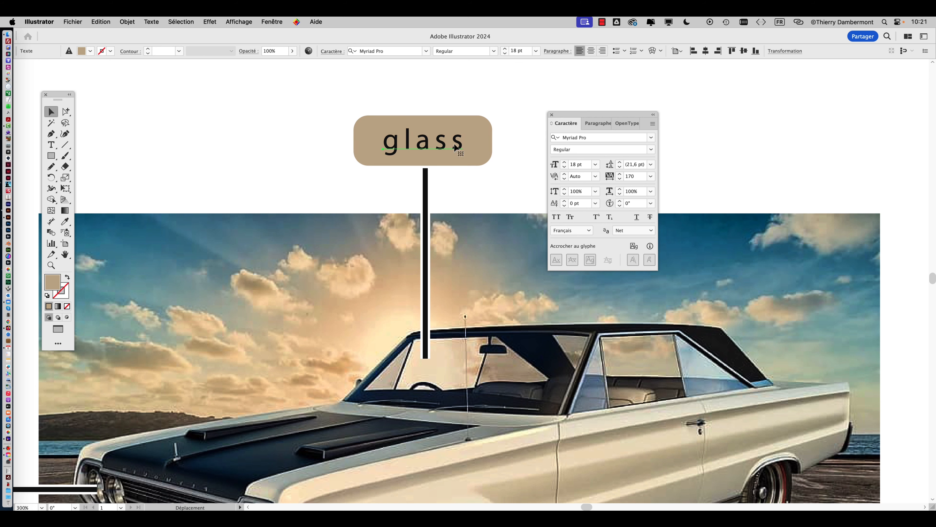
pyautogui.moveTo(560, 115); pyautogui.dragTo(667, 102)
pyautogui.scroll(-2, 515, 197)
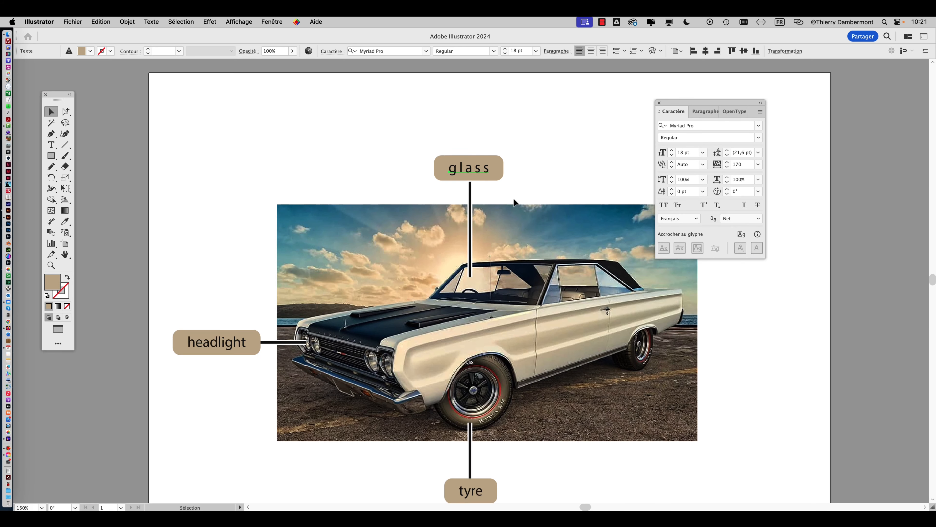
pyautogui.click(376, 188)
pyautogui.moveTo(424, 253); pyautogui.dragTo(345, 183)
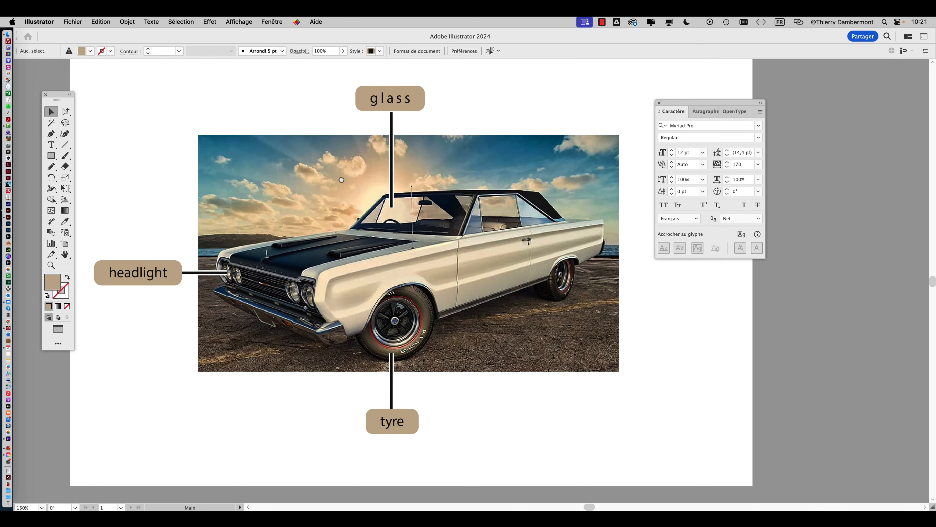
pyautogui.scroll(2, 423, 180)
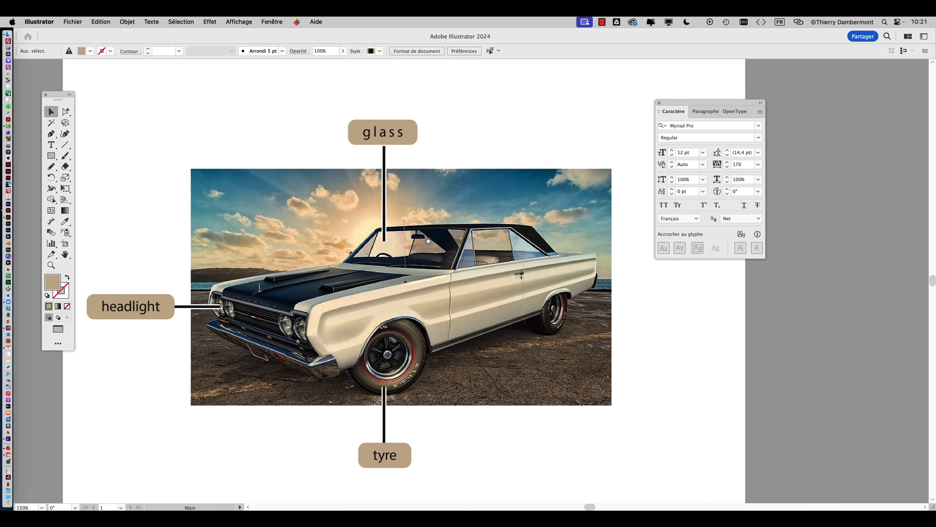
pyautogui.hscroll(-2, 423, 180)
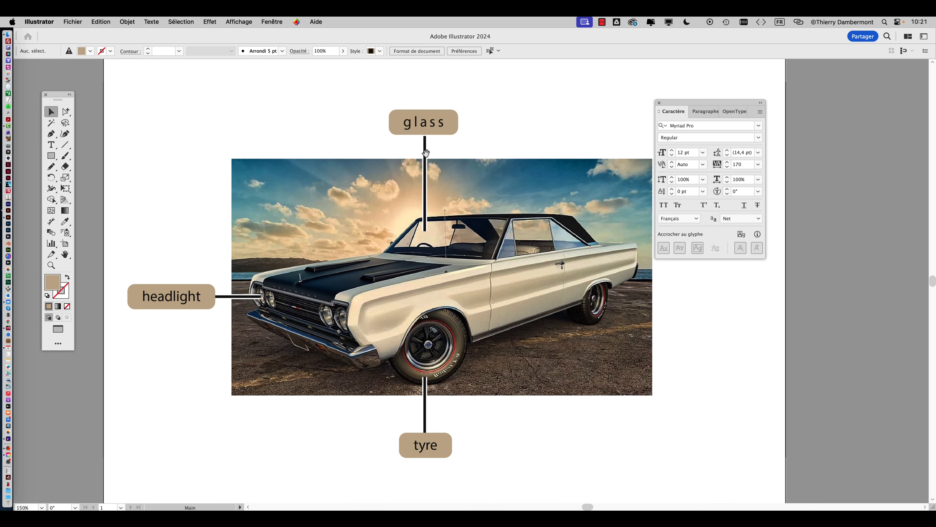
# Save the glass label's appearance as a new graphic style.
pyautogui.click(425, 131)
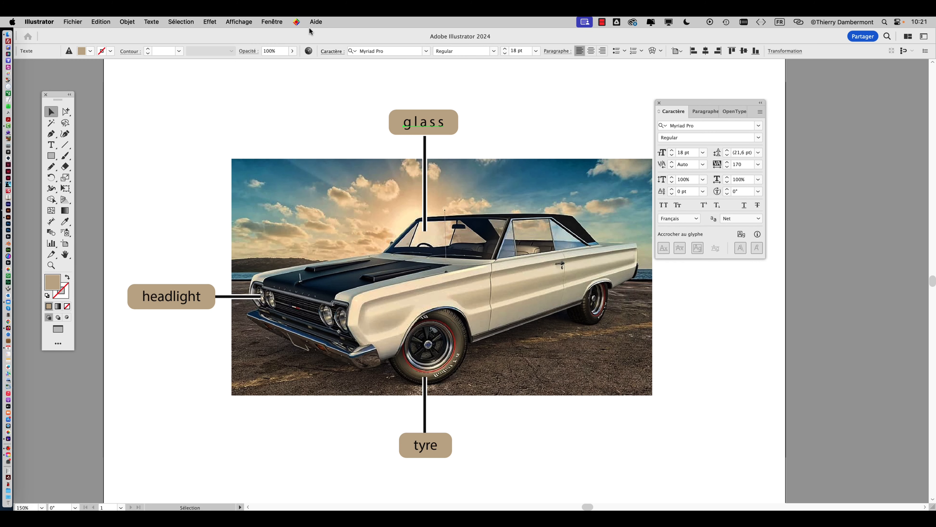
pyautogui.click(272, 21)
pyautogui.scroll(-5, 309, 401)
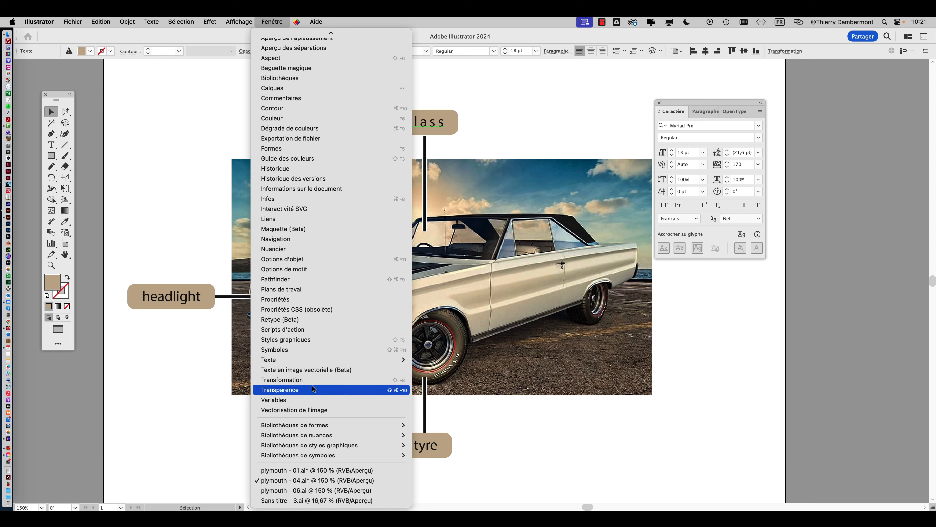
pyautogui.click(312, 341)
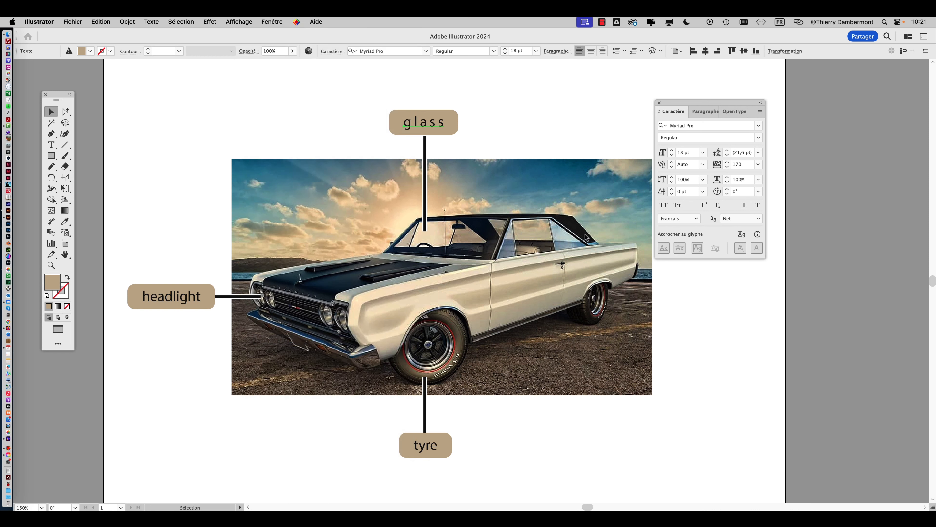
pyautogui.moveTo(546, 106); pyautogui.dragTo(502, 151)
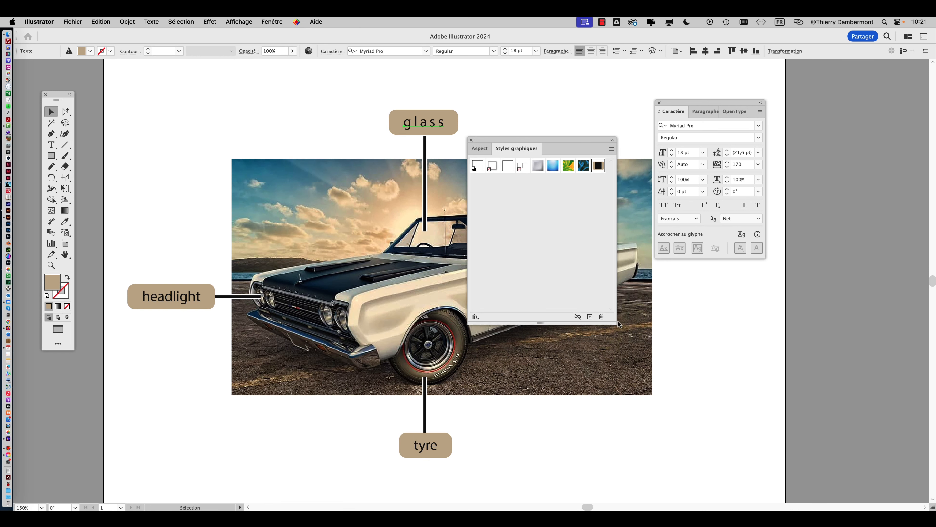
pyautogui.moveTo(613, 323); pyautogui.dragTo(610, 223)
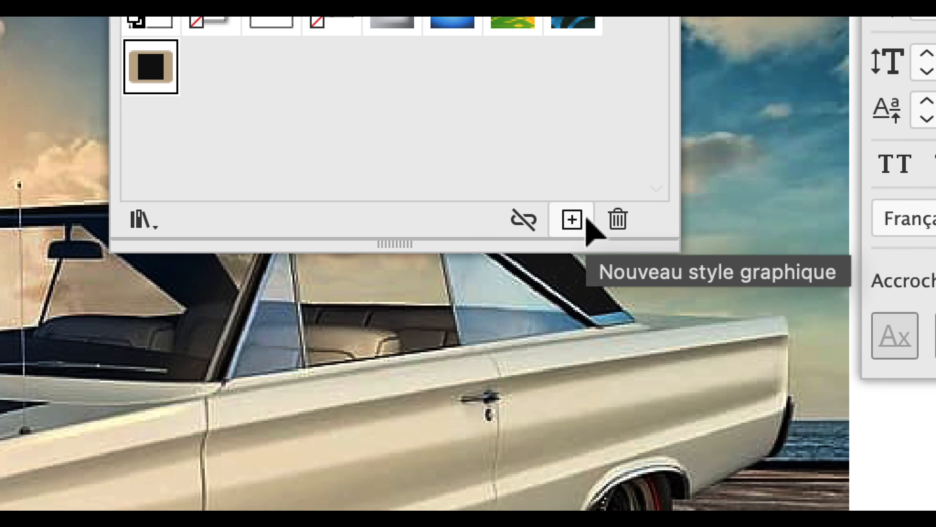
pyautogui.click(586, 220)
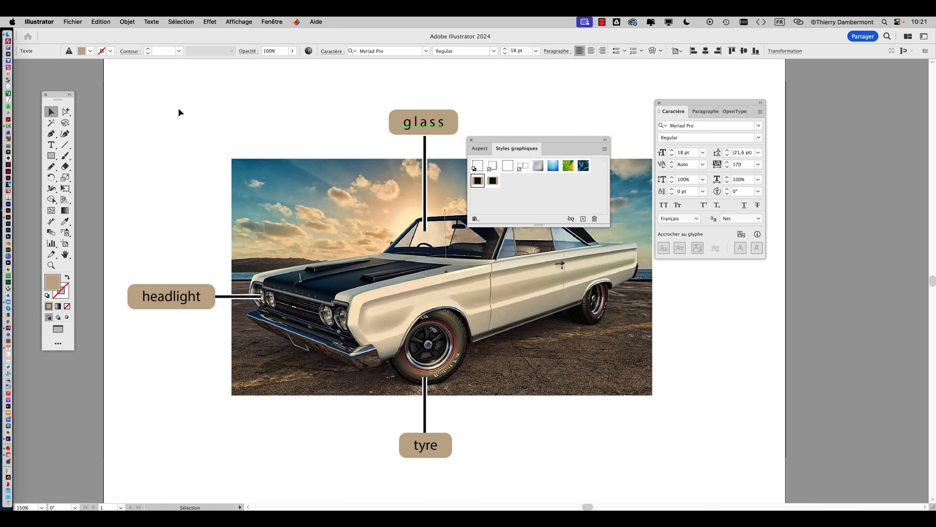
# Select all text with the same font size as the headlight label, apply Style graphique 2 to it, and deselect.
pyautogui.click(489, 444)
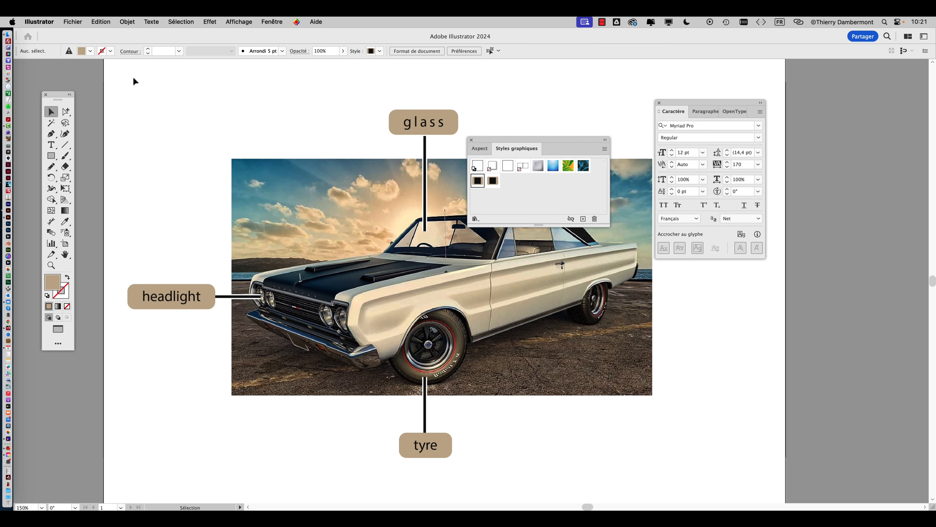
pyautogui.click(186, 303)
pyautogui.click(179, 21)
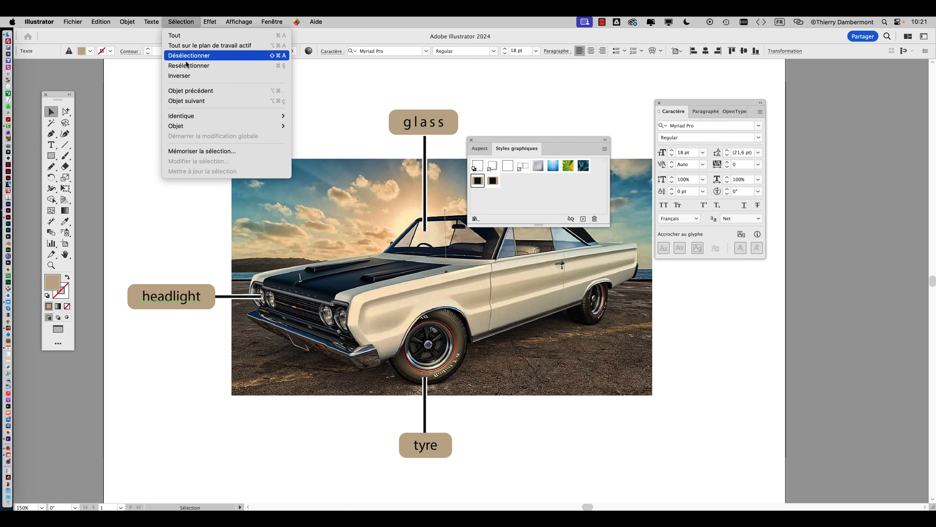
pyautogui.moveTo(194, 116)
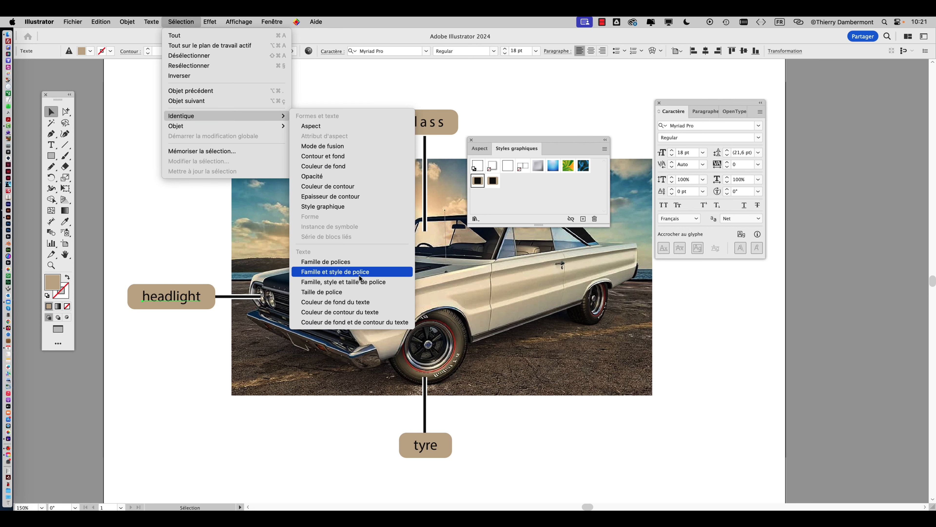
pyautogui.click(358, 292)
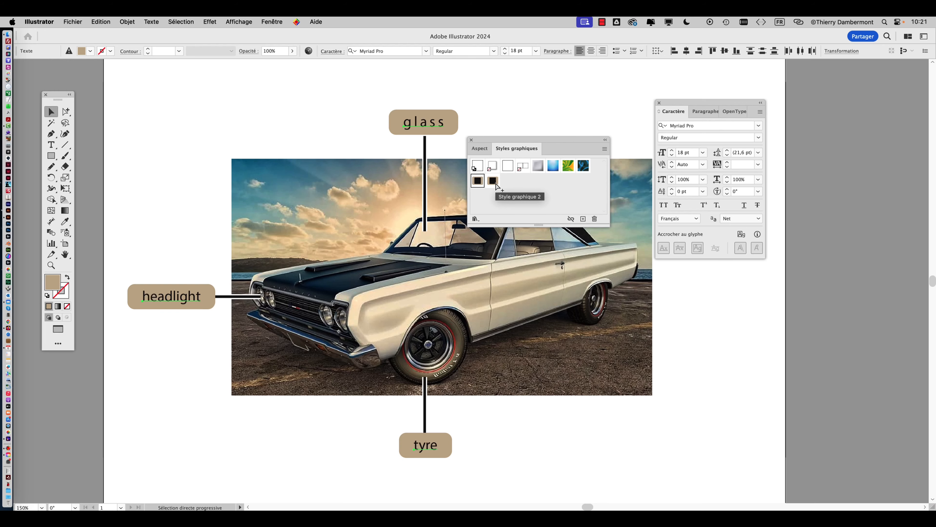
pyautogui.click(494, 182)
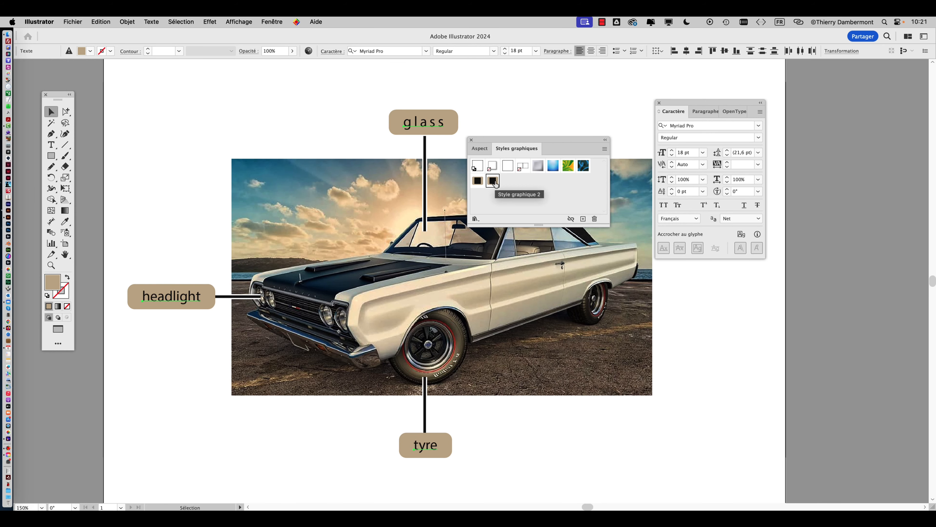
pyautogui.click(478, 118)
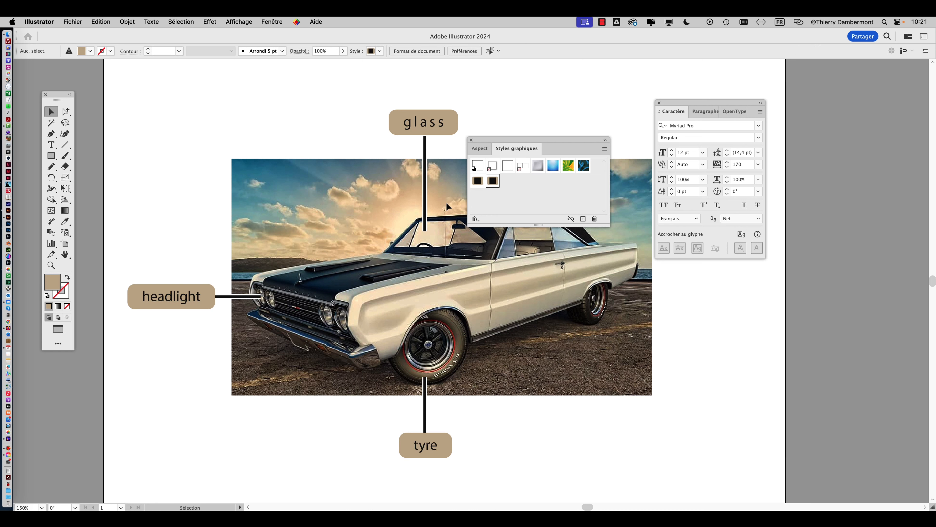
# Select the glass label's text and move the graphic styles away from it.
pyautogui.click(436, 443)
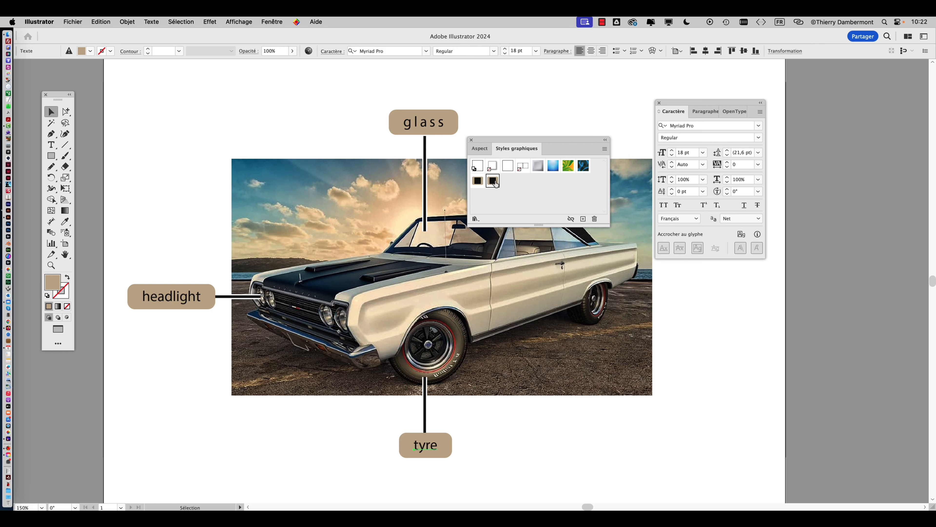
pyautogui.click(423, 129)
pyautogui.moveTo(520, 142); pyautogui.dragTo(245, 91)
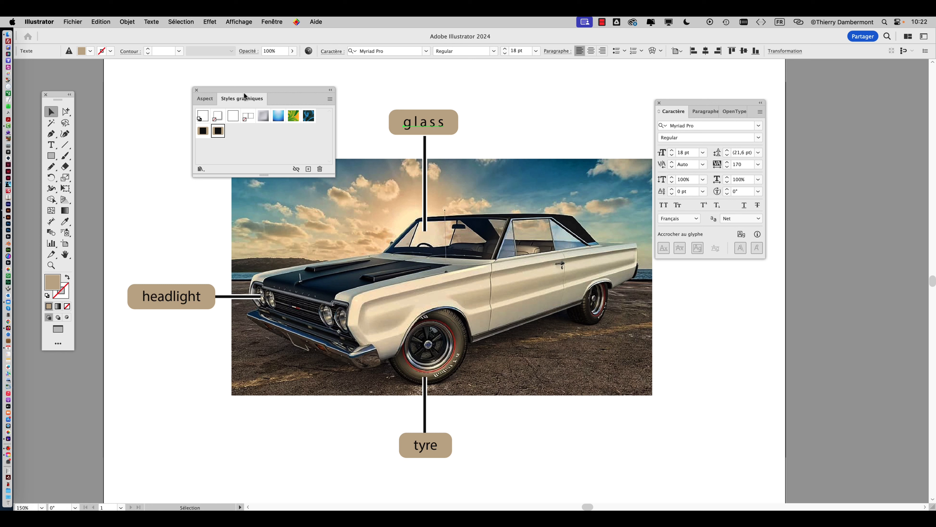
# Show the paragraph styles beside the glass label and save the label's text formatting as a new paragraph style.
pyautogui.click(151, 21)
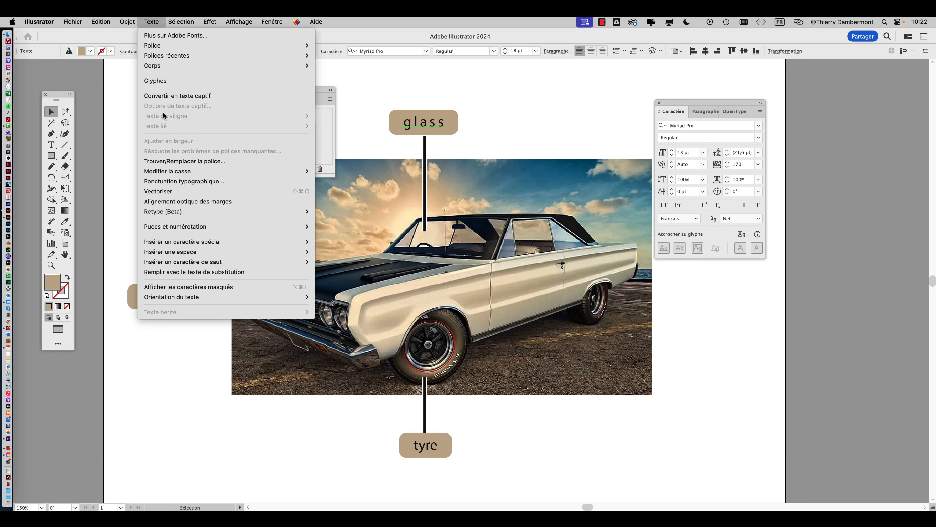
pyautogui.moveTo(283, 23)
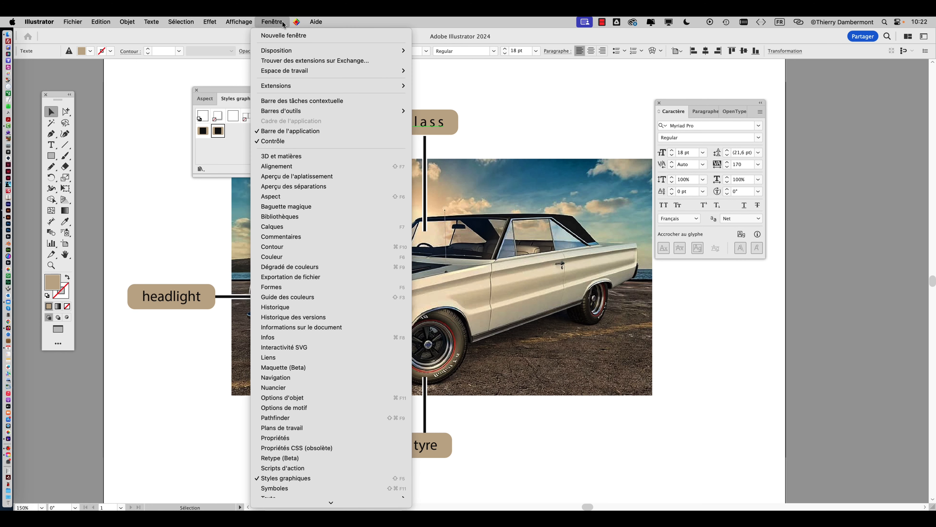
pyautogui.scroll(-5, 287, 92)
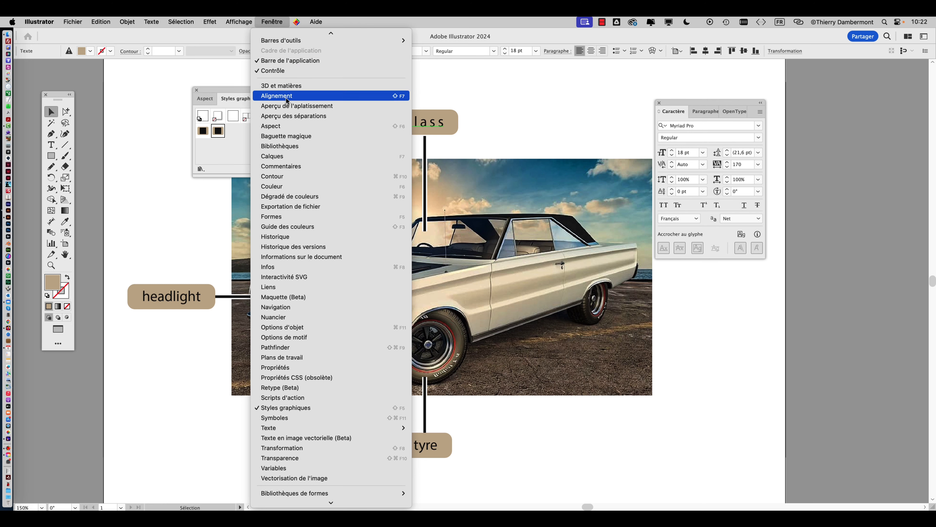
pyautogui.scroll(-1, 288, 116)
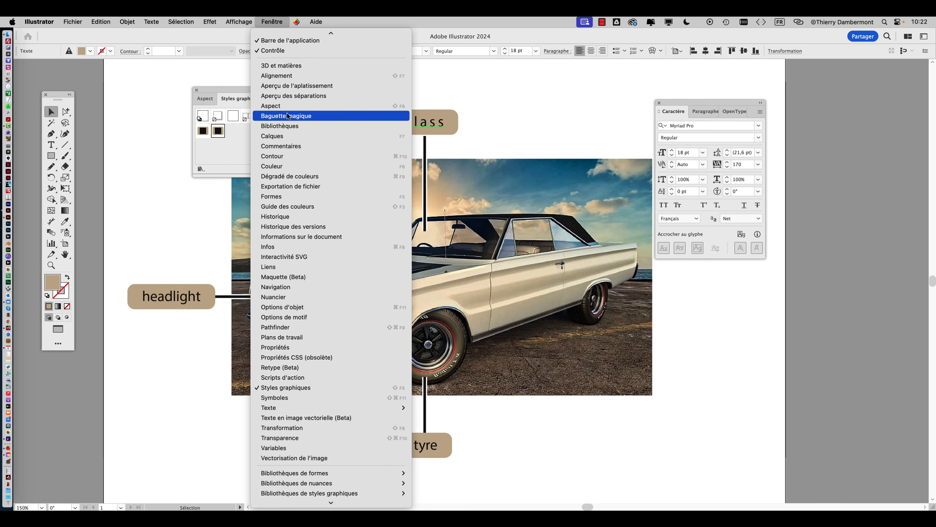
pyautogui.scroll(-5, 306, 129)
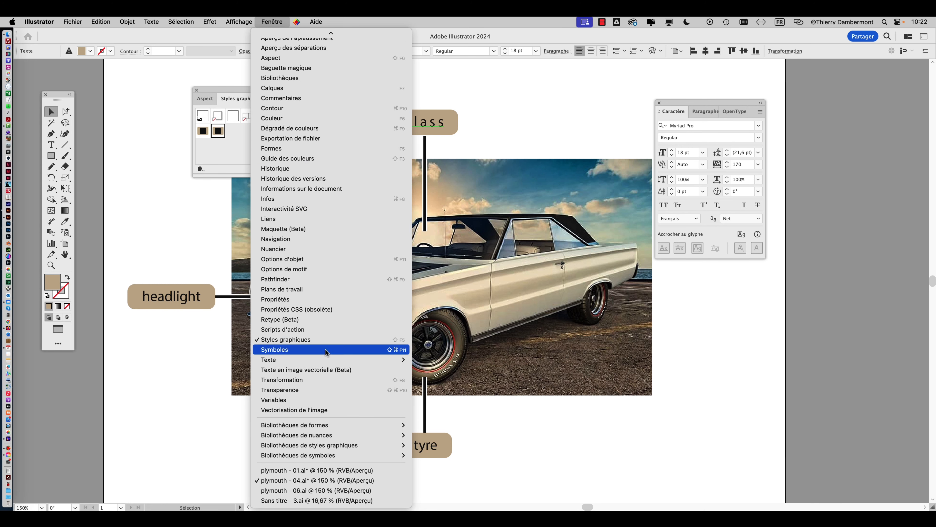
pyautogui.moveTo(332, 358)
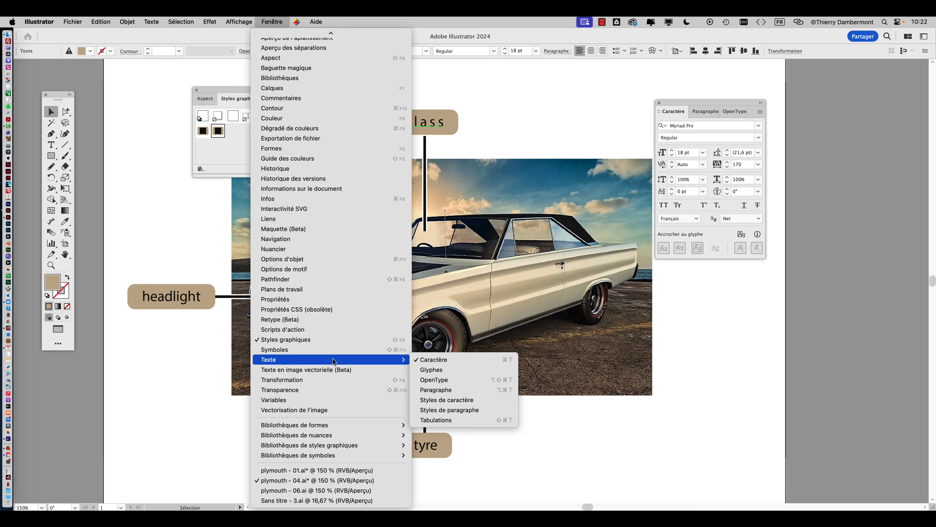
pyautogui.click(491, 409)
pyautogui.moveTo(380, 161); pyautogui.dragTo(543, 97)
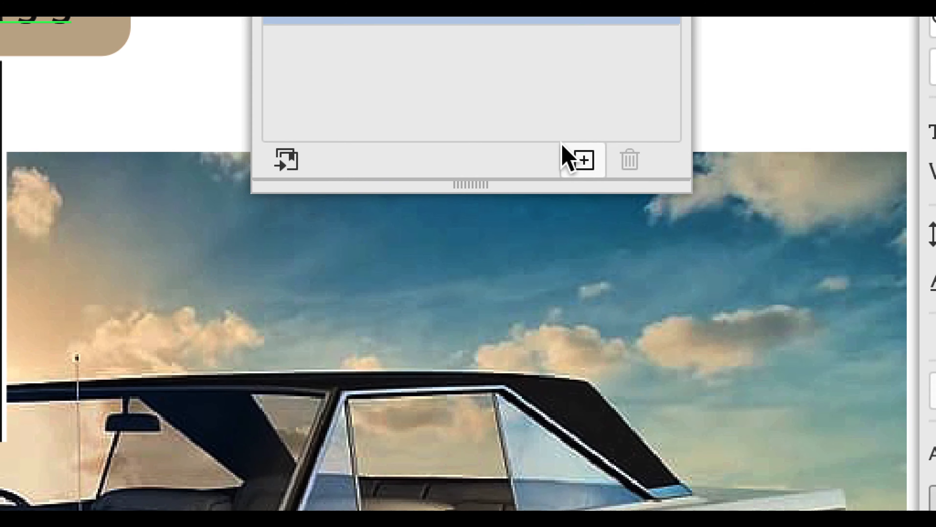
pyautogui.click(652, 344)
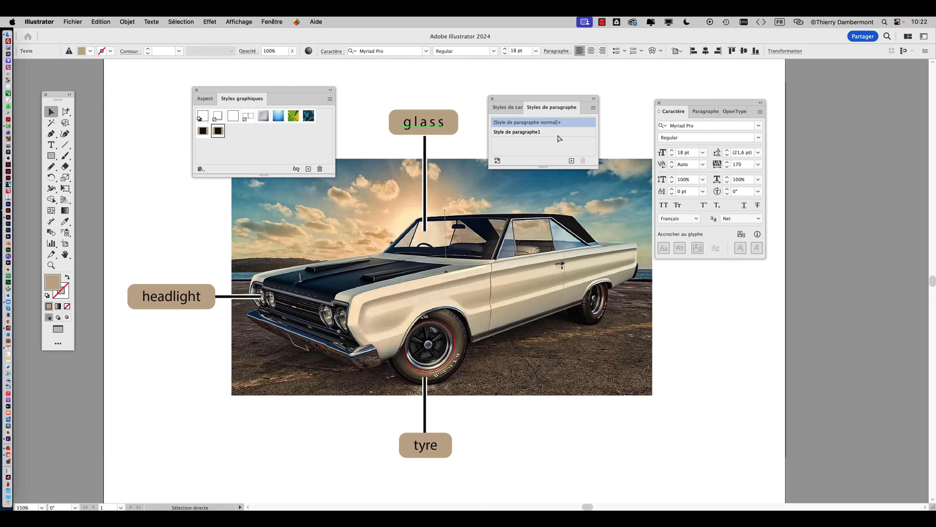
# Select the tyre label and apply Style de paragraphe1 to its text.
pyautogui.moveTo(428, 352); pyautogui.dragTo(380, 181)
pyautogui.scroll(1, 368, 286)
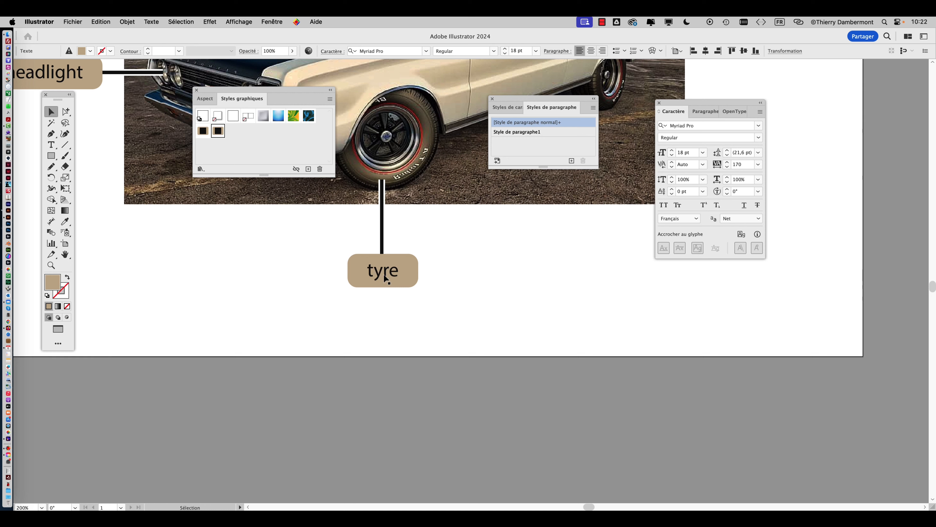
pyautogui.click(518, 134)
# Select the headlight label and apply Style de paragraphe1 to its text, clearing any formatting overrides.
pyautogui.scroll(-2, 311, 286)
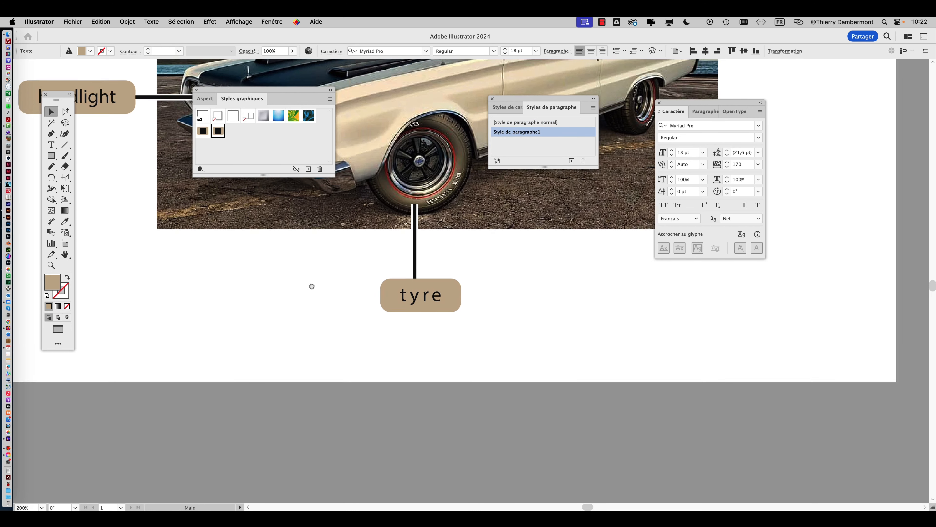
pyautogui.scroll(-2, 322, 287)
pyautogui.scroll(1, 313, 295)
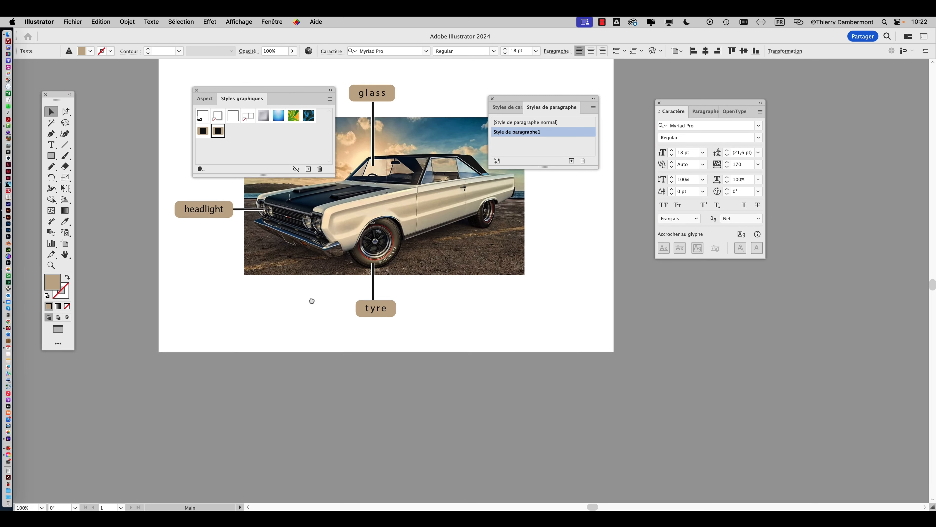
pyautogui.click(208, 216)
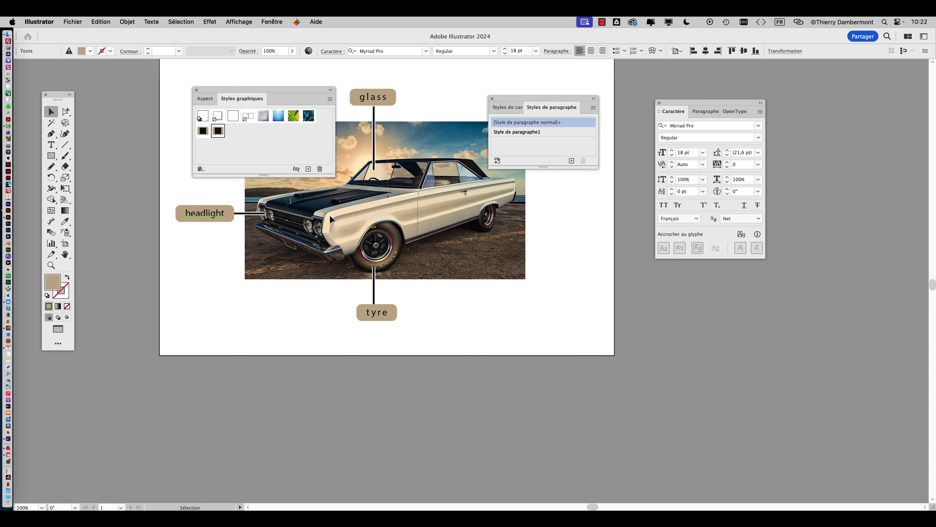
pyautogui.click(535, 134)
pyautogui.keyDown('alt'); pyautogui.click(536, 137); pyautogui.keyUp('alt')
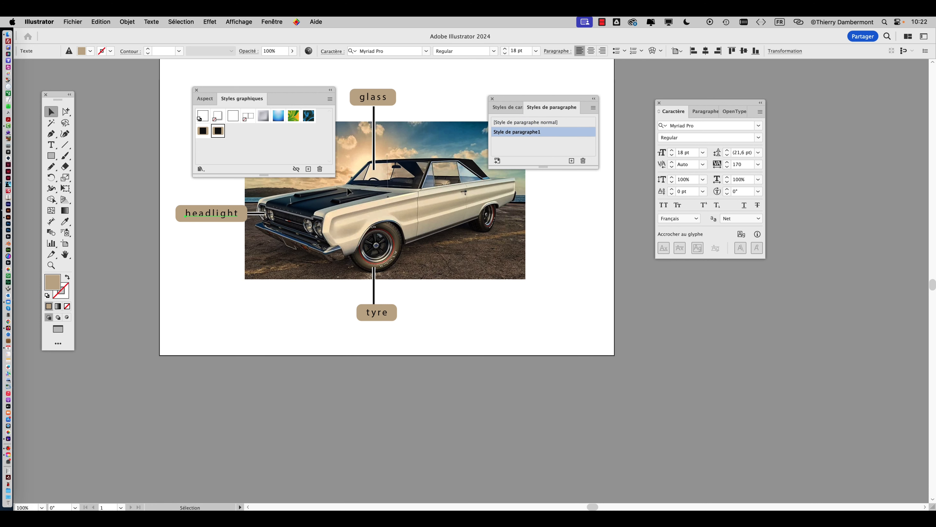
# Shift the headlight label outward along its leader line, away from the car, and deselect it.
pyautogui.moveTo(221, 220); pyautogui.dragTo(215, 220)
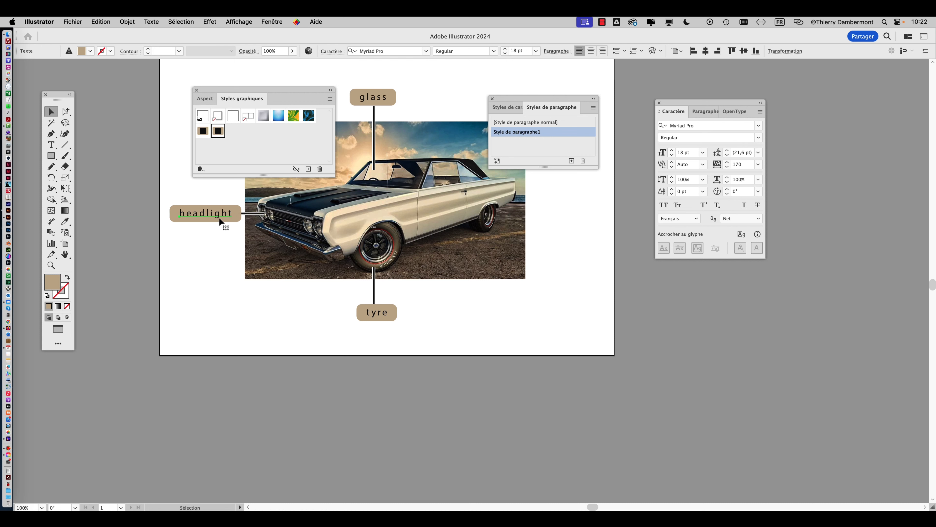
pyautogui.moveTo(220, 220); pyautogui.dragTo(217, 221)
pyautogui.click(407, 137)
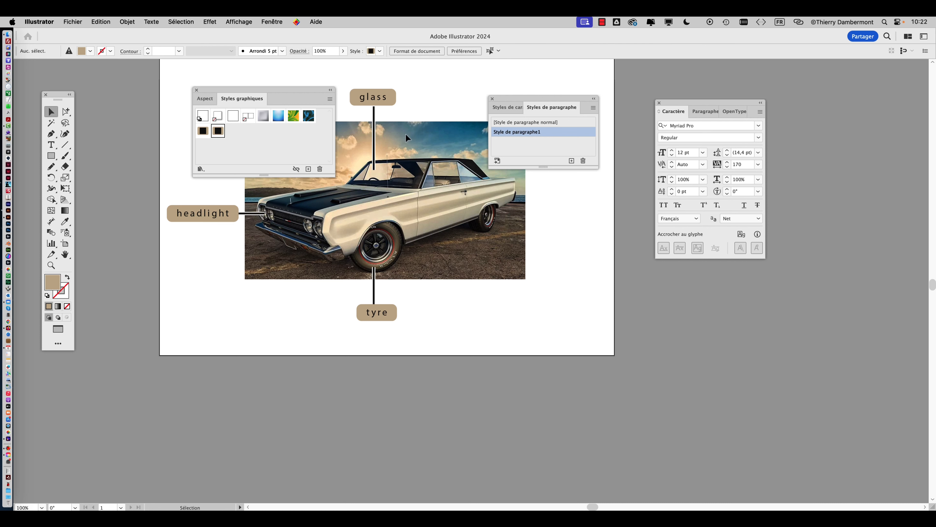
# Move the paragraph styles and the graphic styles clear of the car picture.
pyautogui.moveTo(506, 97); pyautogui.dragTo(592, 77)
pyautogui.moveTo(293, 96); pyautogui.dragTo(679, 340)
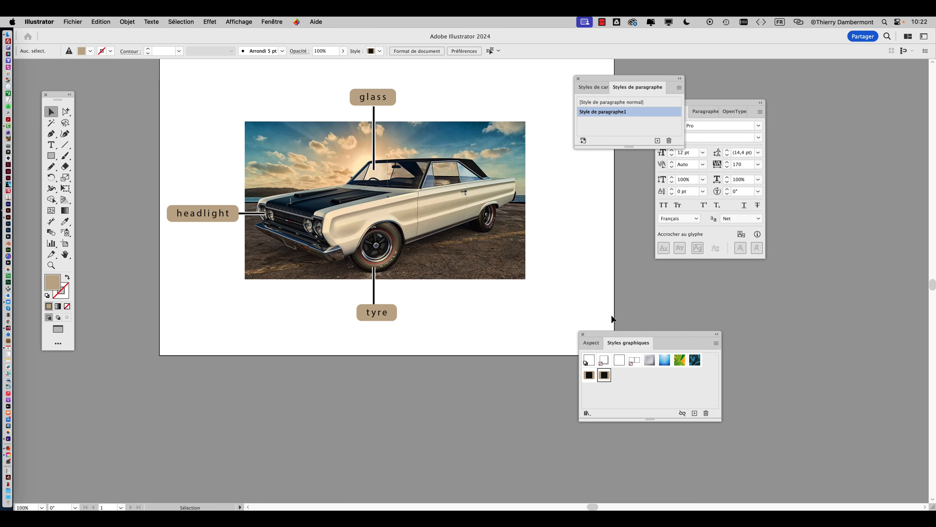
pyautogui.scroll(2, 346, 205)
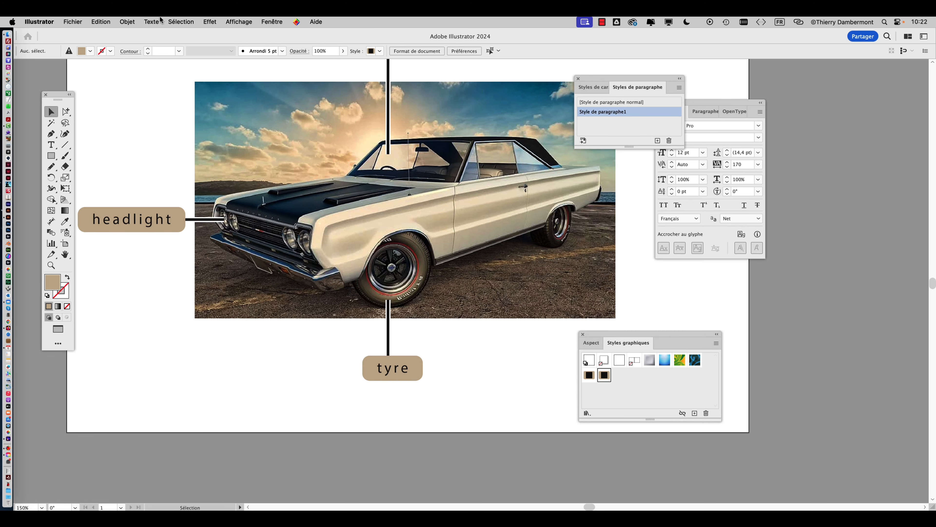
# Save a copy of the document as plymouth - 04-demo.ai in the PARTIE C folder, in Illustrator 2020 format.
pyautogui.click(72, 21)
pyautogui.click(107, 120)
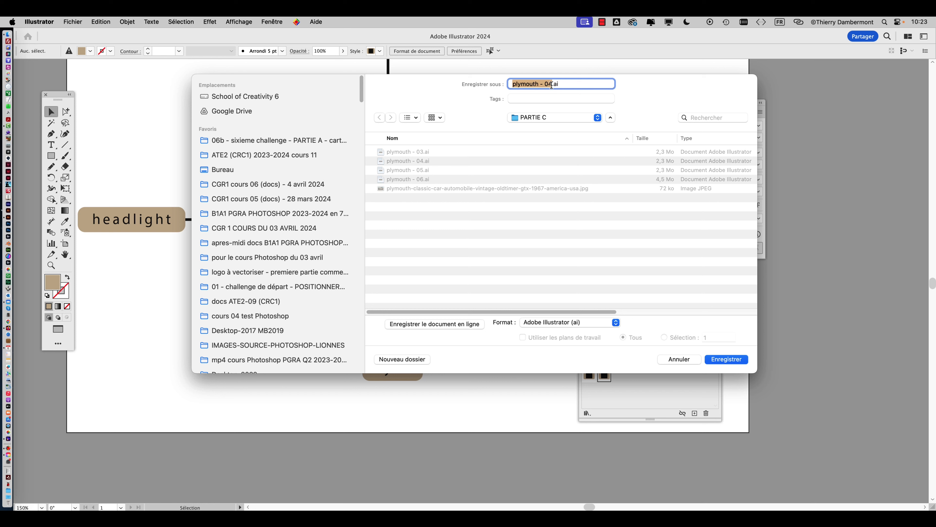
pyautogui.click(552, 85)
pyautogui.moveTo(553, 85); pyautogui.dragTo(549, 85)
pyautogui.write('4-demo')
pyautogui.click(734, 361)
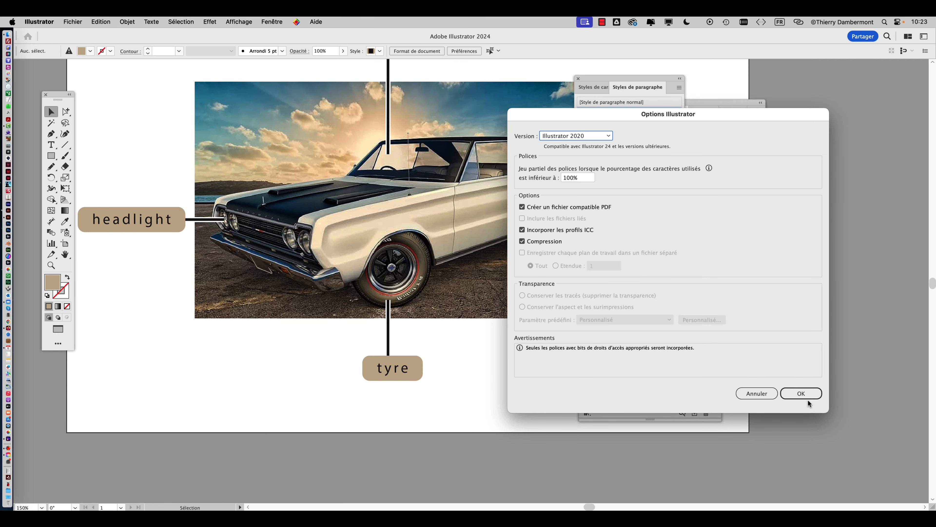
pyautogui.click(803, 393)
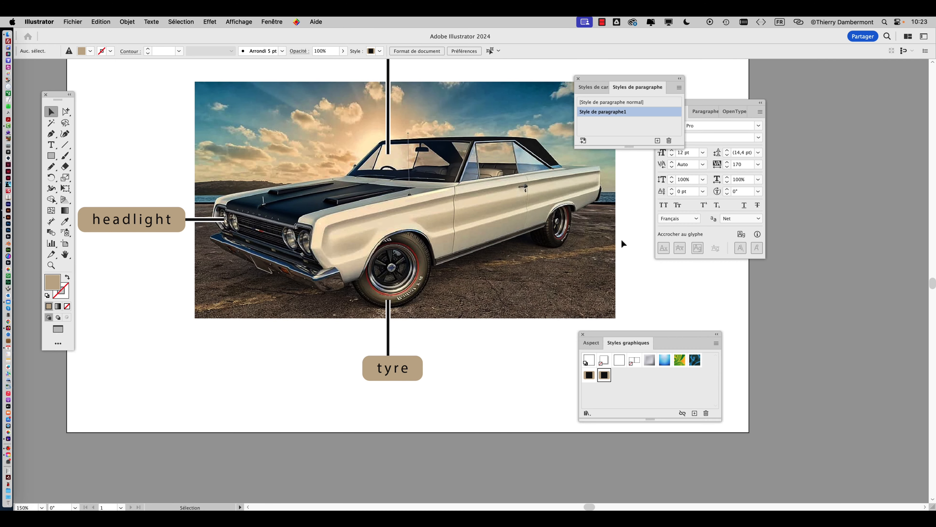
# Switch to the open document plymouth - 01.ai and hide the floating panels while keeping the tools visible.
pyautogui.click(262, 21)
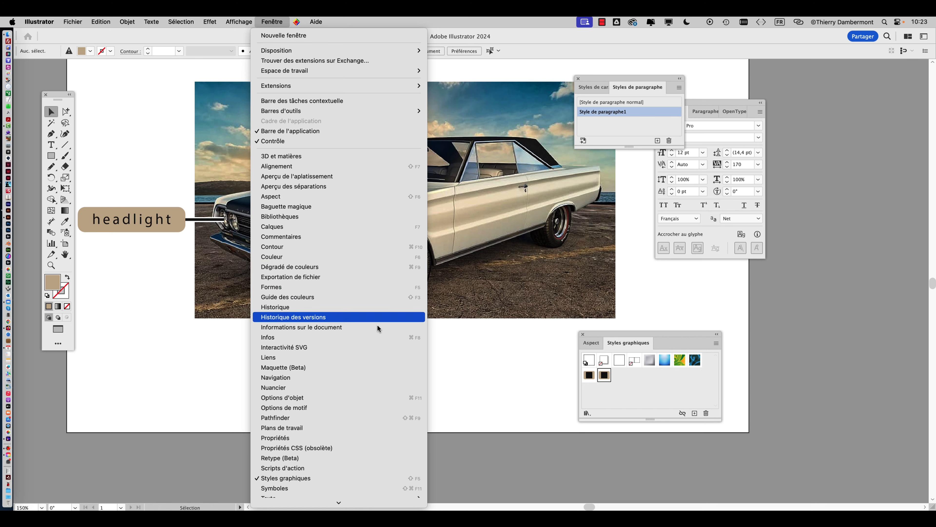
pyautogui.scroll(-3, 369, 351)
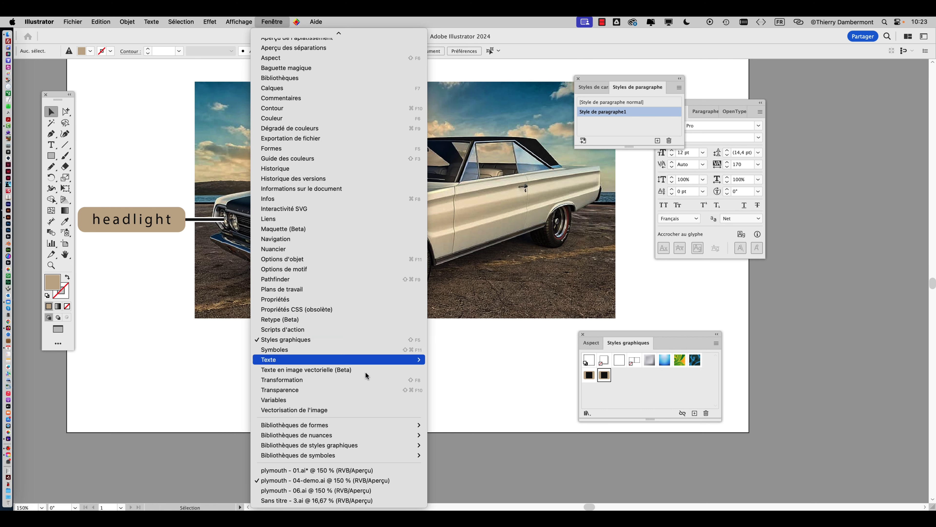
pyautogui.click(350, 471)
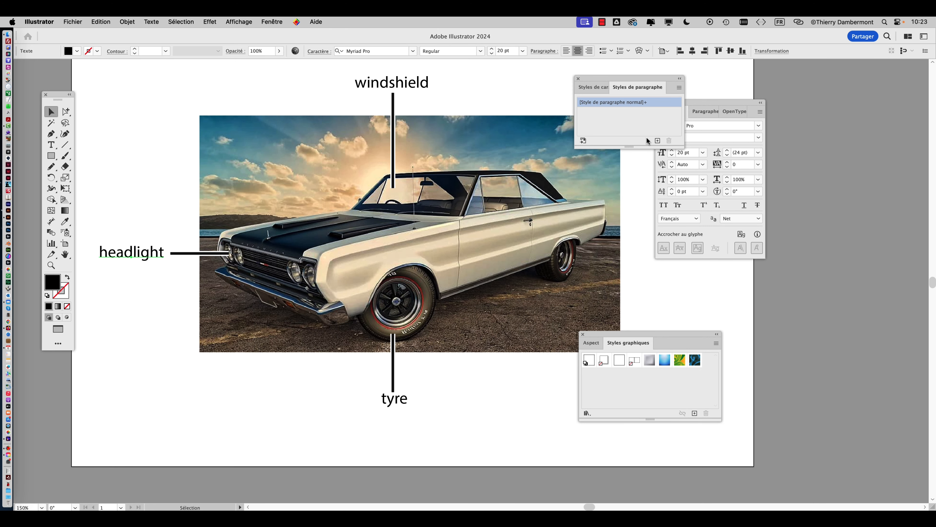
pyautogui.hotkey('shift', 'Tab')
pyautogui.hotkey('shift', 'Tab')
# Select the windshield label's text above the car, framing it up close with free space around it.
pyautogui.press('space')
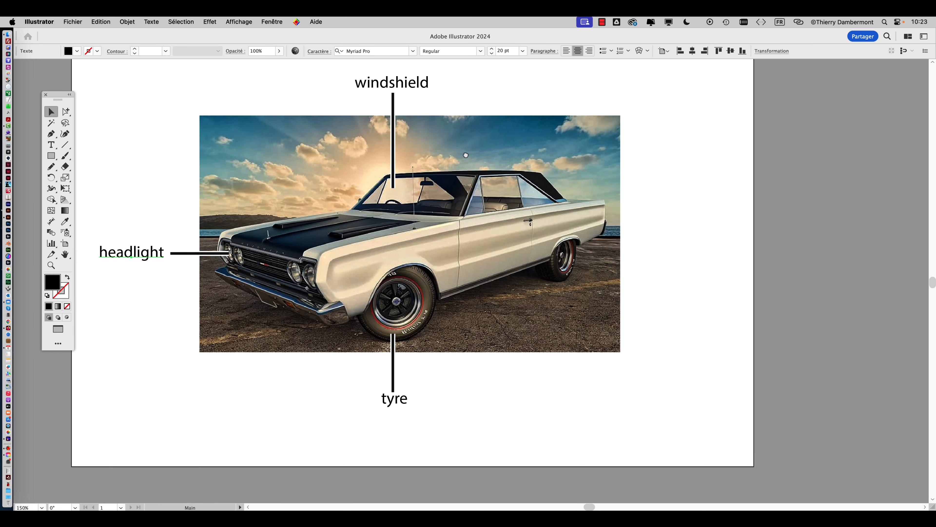
pyautogui.moveTo(387, 103); pyautogui.dragTo(482, 160)
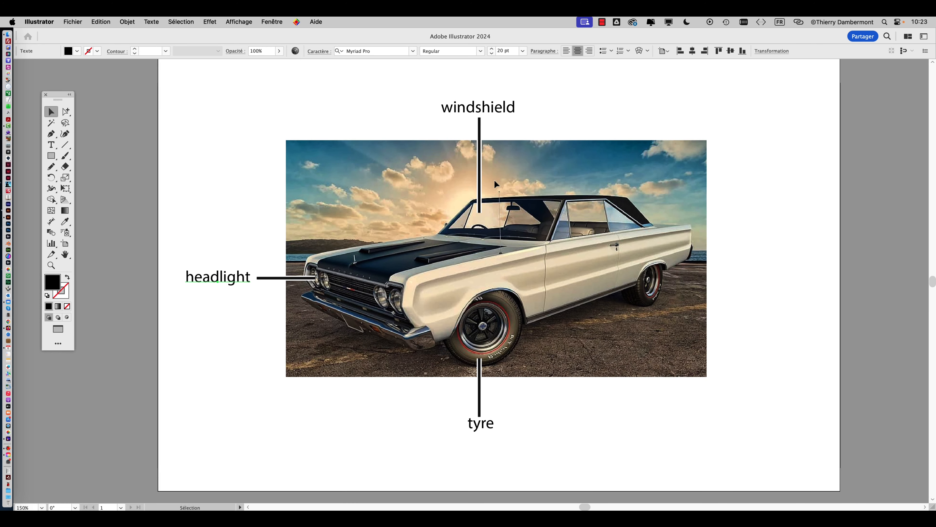
pyautogui.scroll(1, 511, 130)
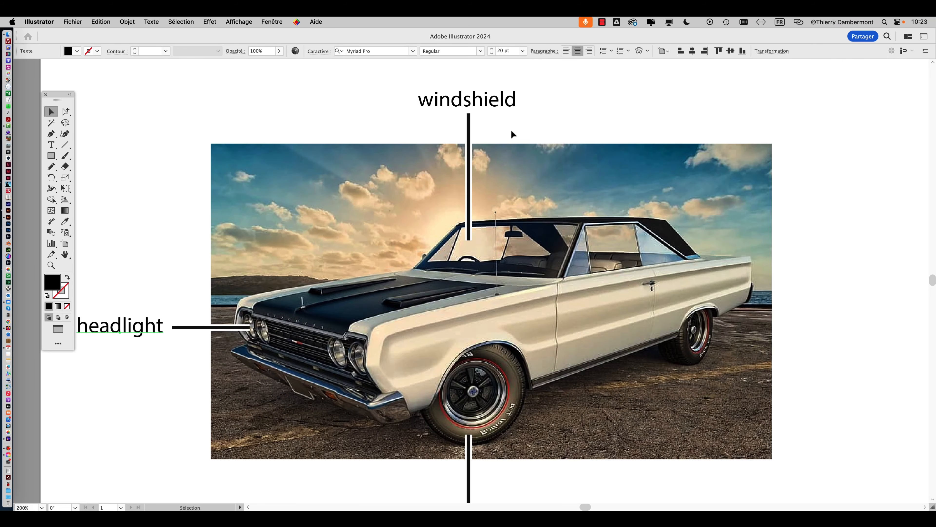
pyautogui.press('space')
pyautogui.moveTo(544, 170); pyautogui.dragTo(591, 178)
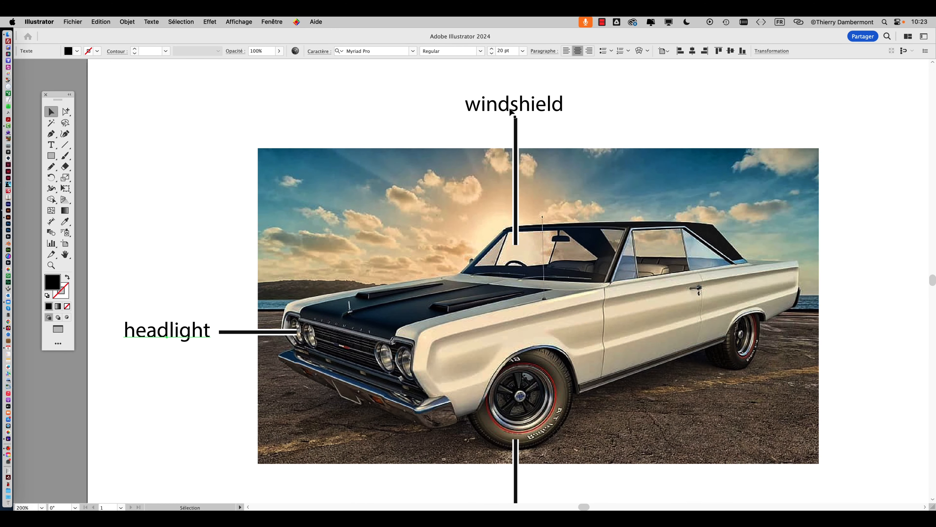
pyautogui.scroll(2, 541, 116)
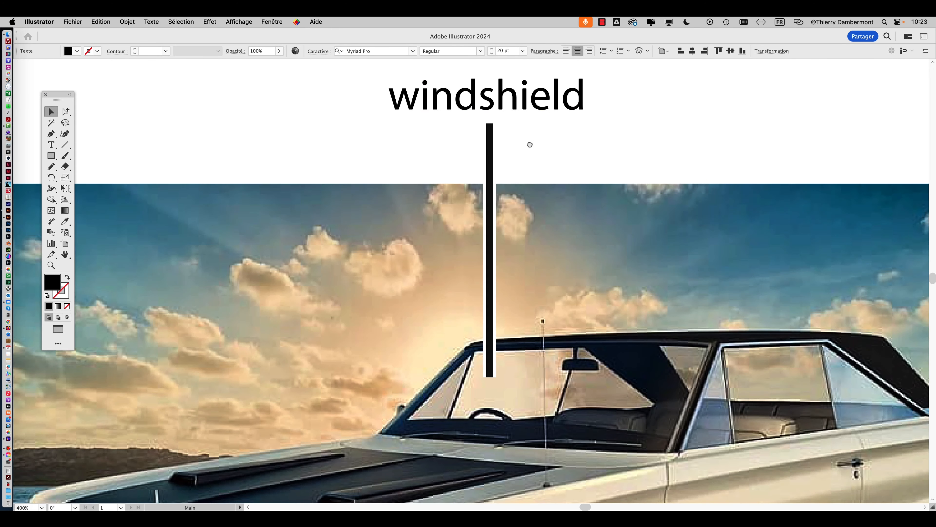
pyautogui.scroll(2, 529, 144)
pyautogui.scroll(1, 485, 150)
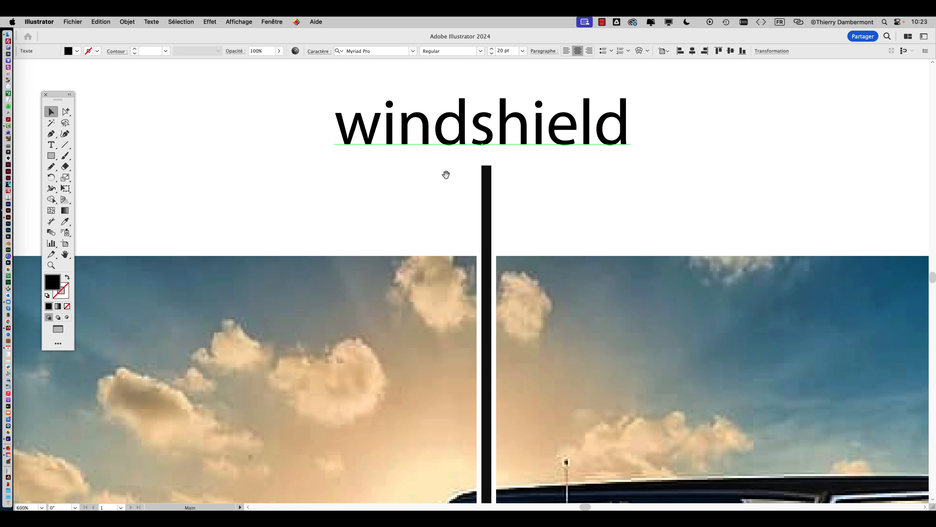
pyautogui.moveTo(445, 175); pyautogui.dragTo(292, 224)
# Show the windshield label's appearance settings beside the text and set the text's fill to none.
pyautogui.click(272, 22)
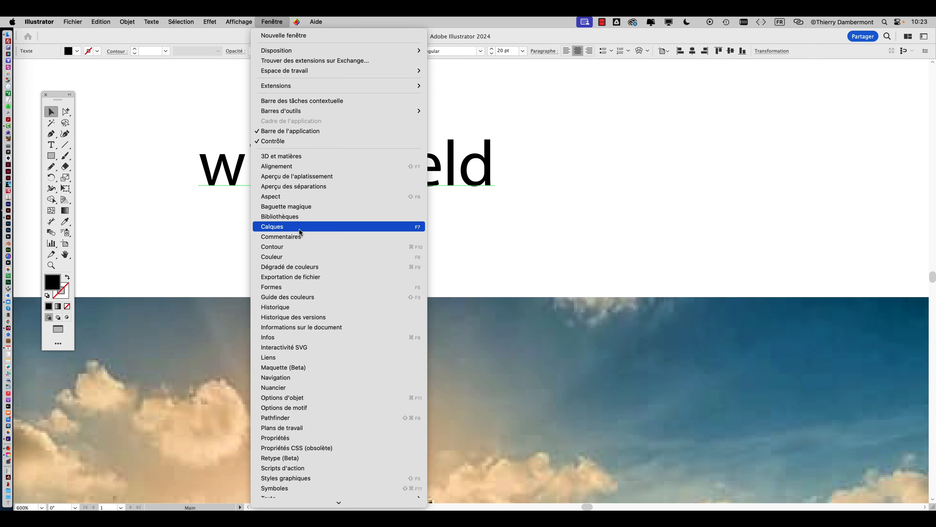
pyautogui.click(299, 196)
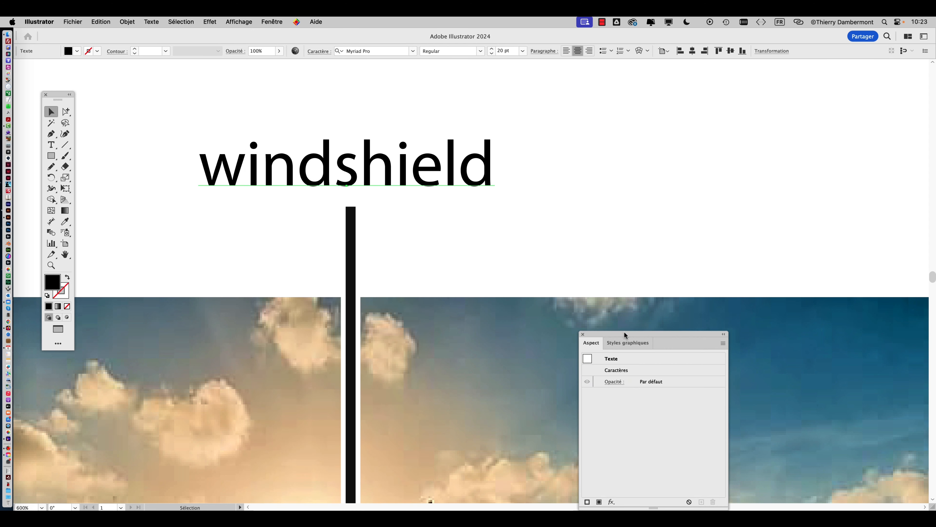
pyautogui.moveTo(624, 334); pyautogui.dragTo(666, 153)
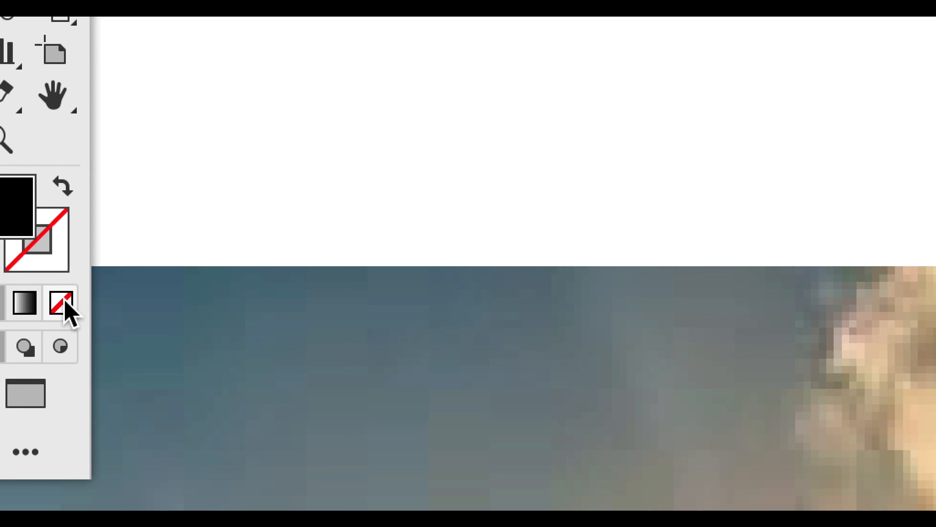
pyautogui.click(40, 312)
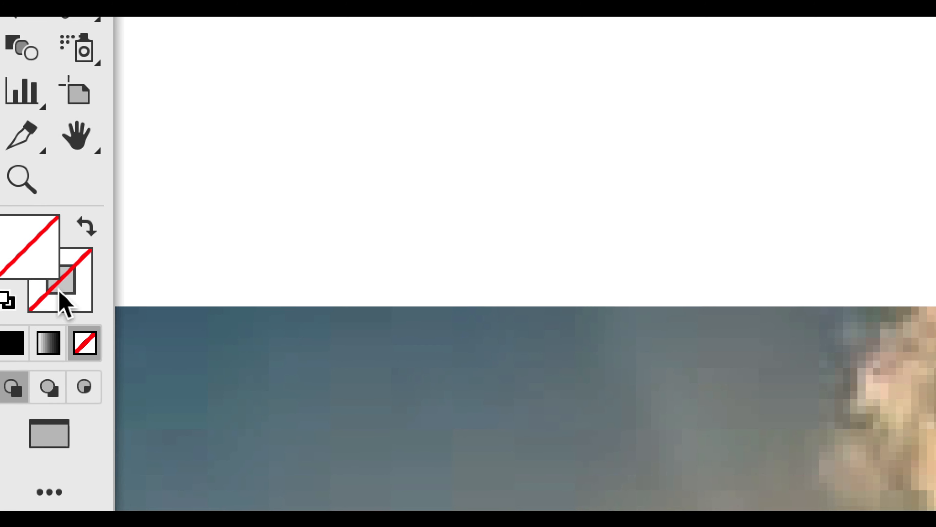
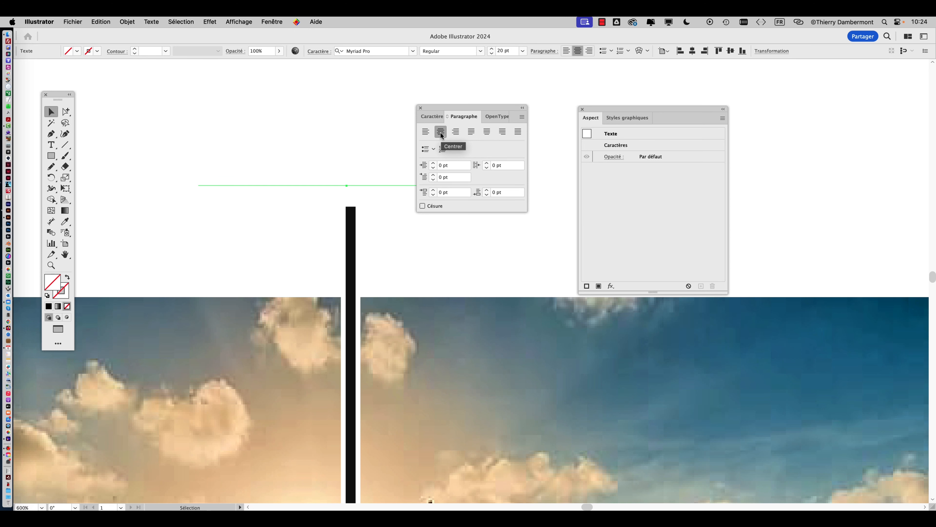
# Move the paragraph settings clear of the windshield label and add a new black fill to the text object.
pyautogui.moveTo(429, 109); pyautogui.dragTo(438, 278)
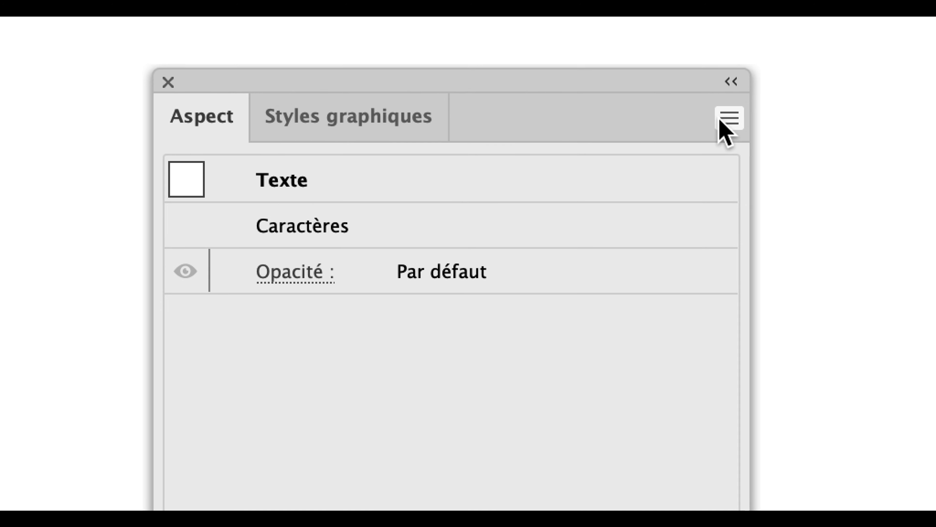
pyautogui.click(721, 122)
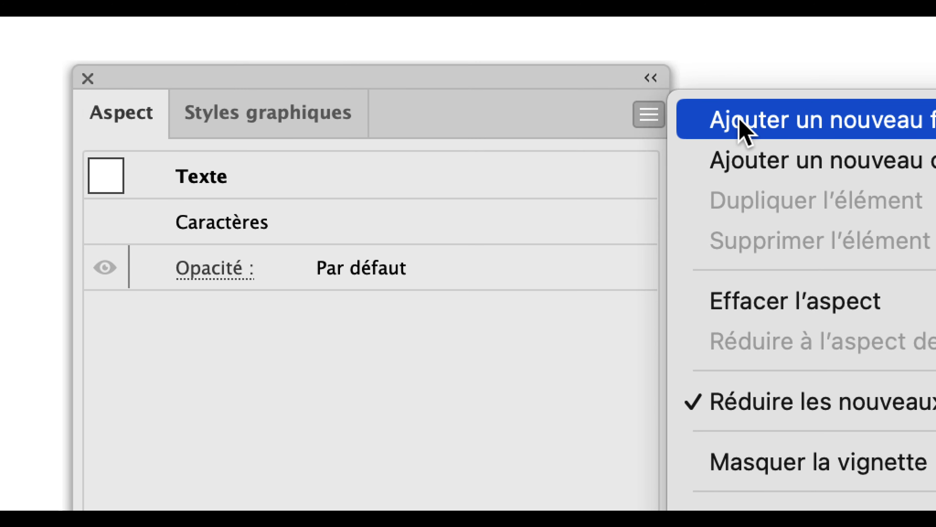
pyautogui.click(935, 122)
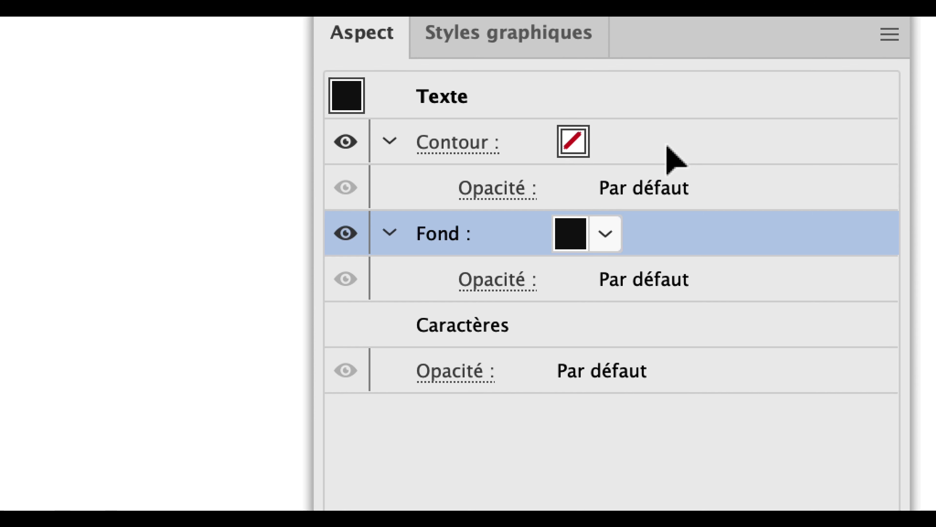
# Give the windshield label a 1 pt yellow stroke and place it beneath the black fill.
pyautogui.click(669, 149)
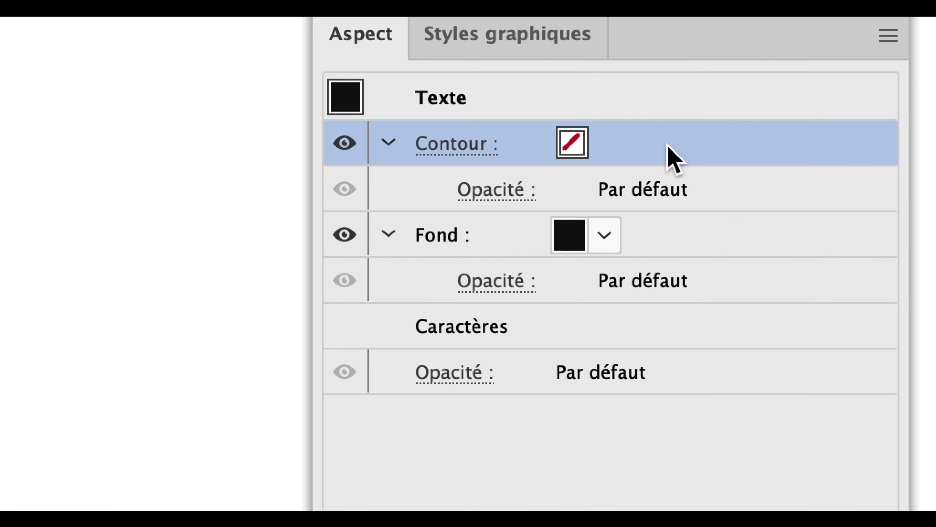
pyautogui.click(641, 151)
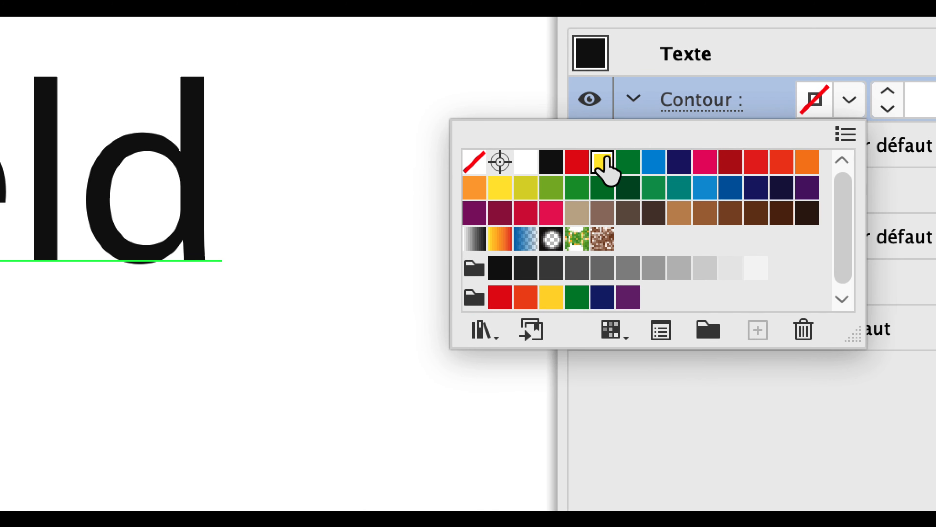
pyautogui.click(604, 162)
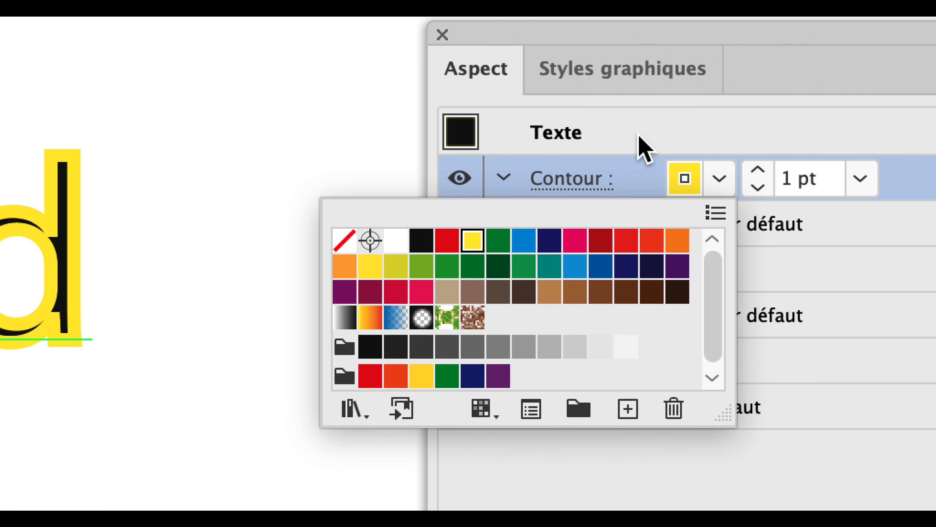
pyautogui.click(790, 64)
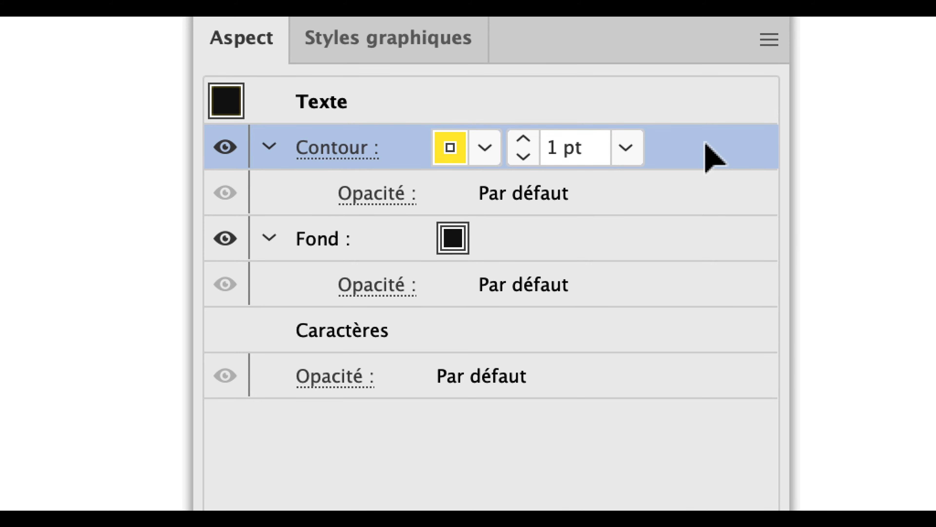
pyautogui.moveTo(707, 147); pyautogui.dragTo(704, 182)
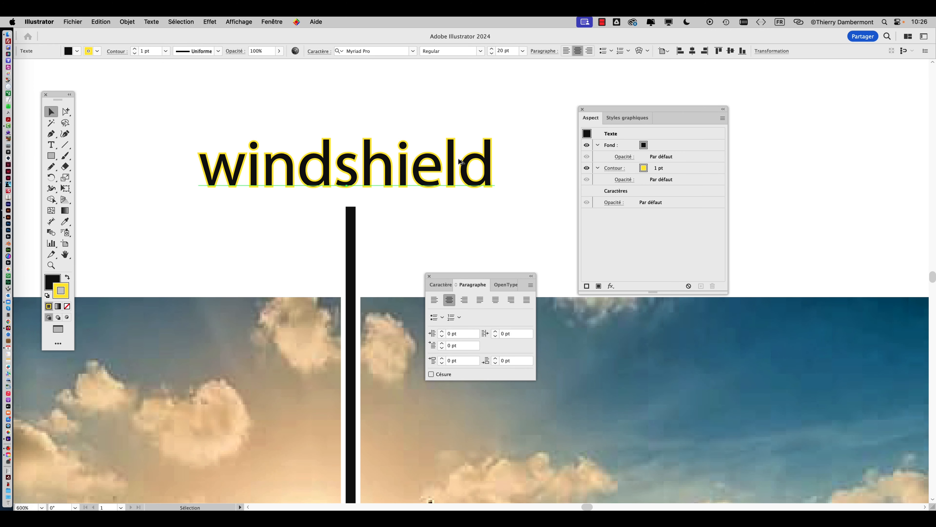
pyautogui.scroll(3, 460, 161)
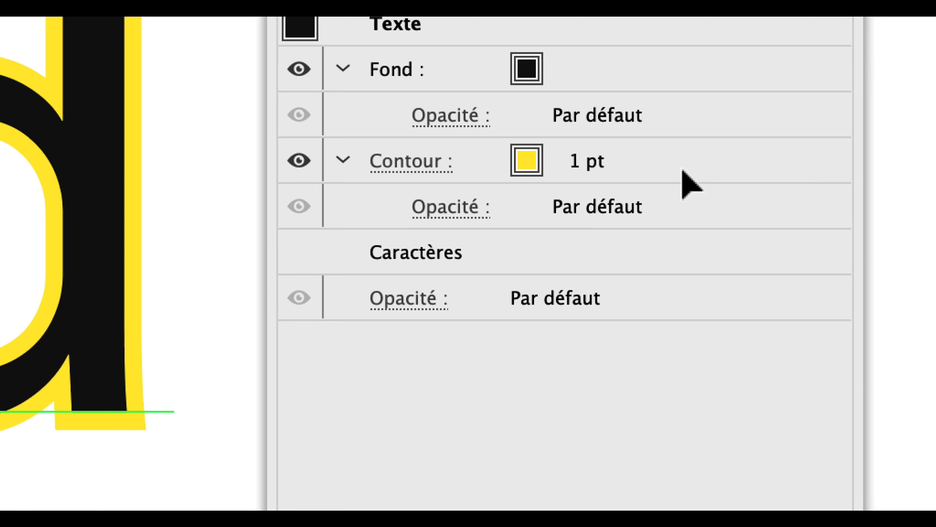
# Compare the yellow stroke above and below the black fill, inspecting its alignment options while it is on top.
pyautogui.moveTo(683, 172); pyautogui.dragTo(776, 44)
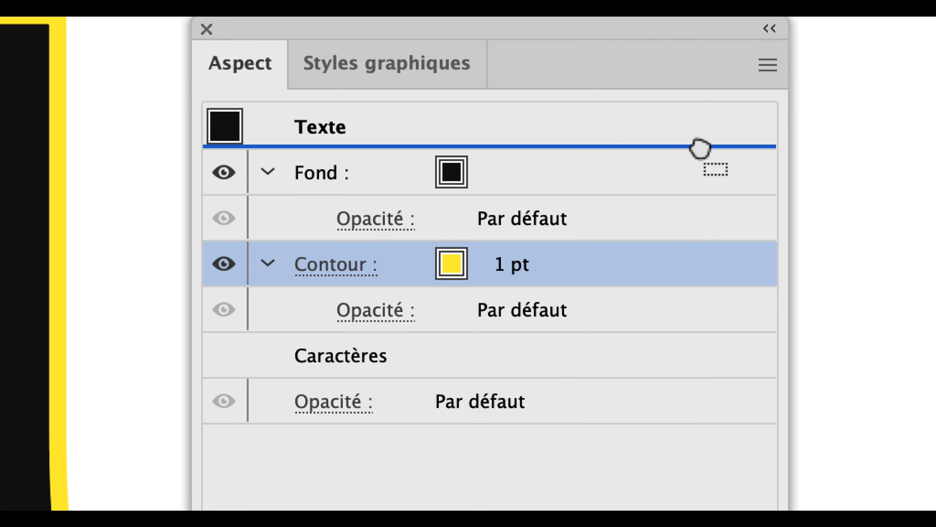
pyautogui.moveTo(700, 147); pyautogui.dragTo(702, 153)
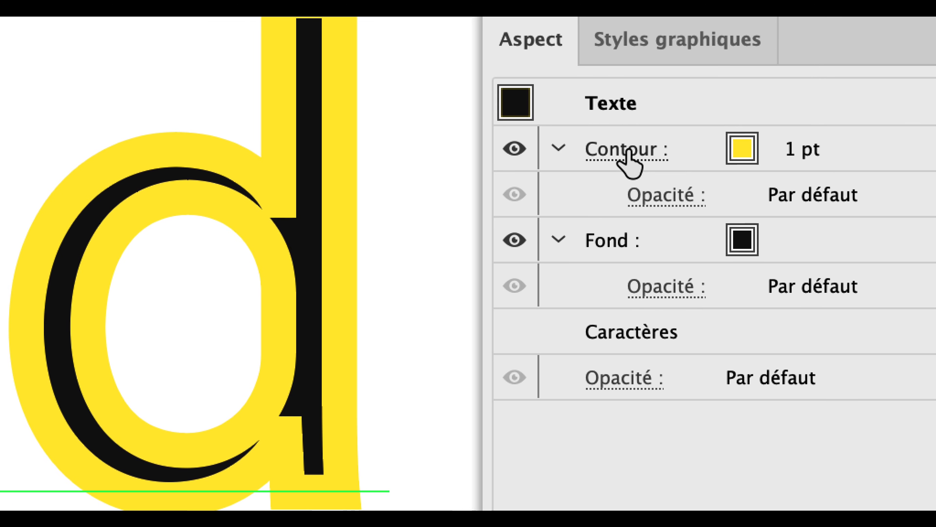
pyautogui.click(336, 168)
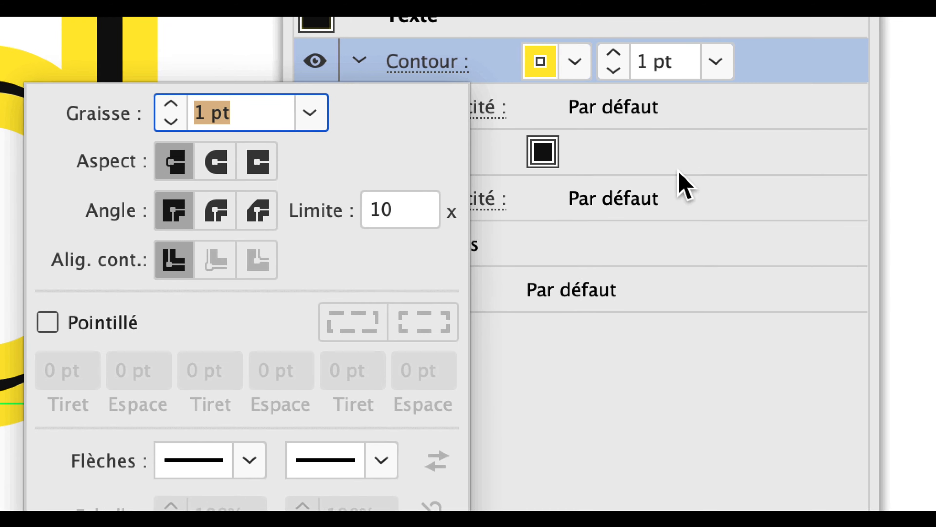
pyautogui.click(765, 67)
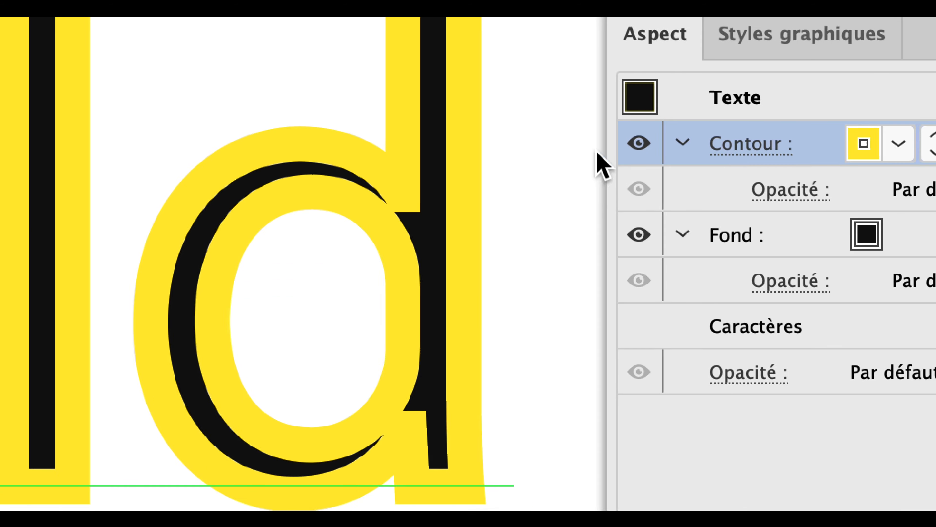
pyautogui.moveTo(816, 144); pyautogui.dragTo(817, 204)
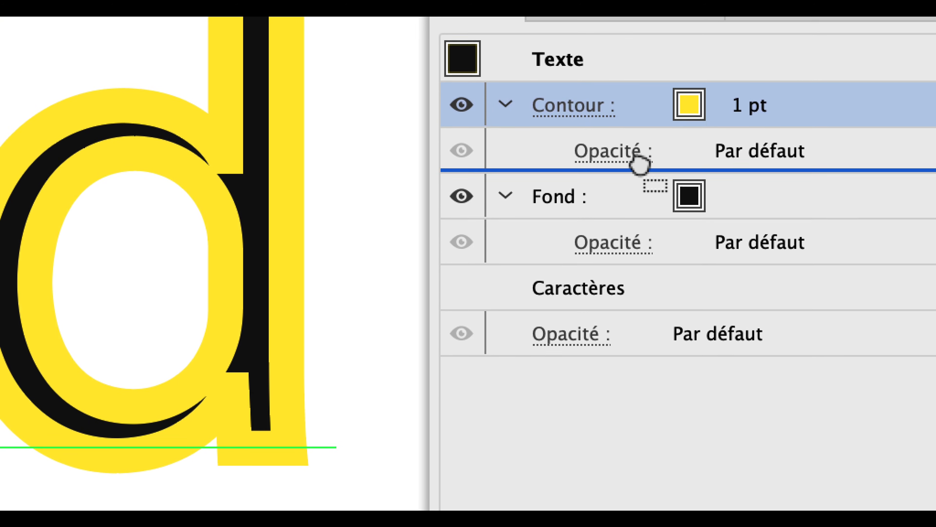
pyautogui.moveTo(639, 164); pyautogui.dragTo(643, 187)
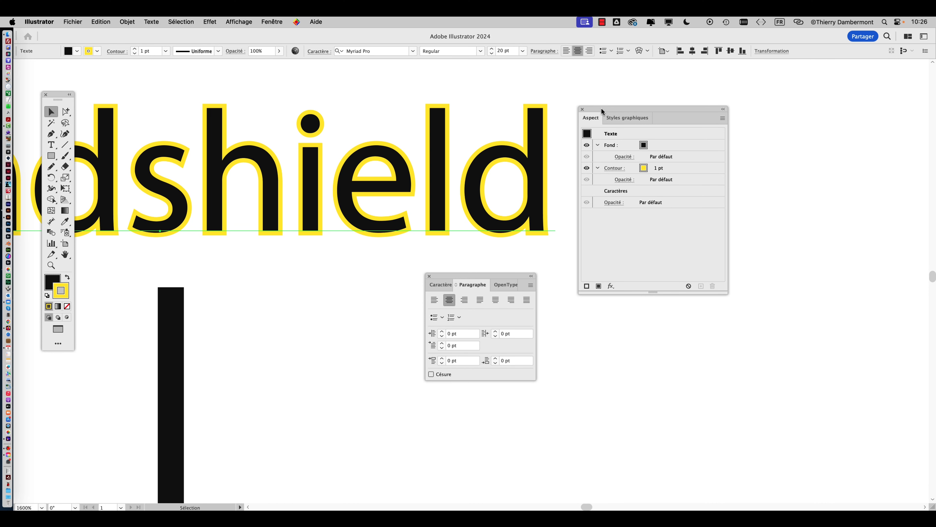
# Recolour the windshield label's stroke orange, keeping the whole word in view beside its appearance settings.
pyautogui.moveTo(602, 111); pyautogui.dragTo(729, 103)
pyautogui.scroll(-1, 419, 188)
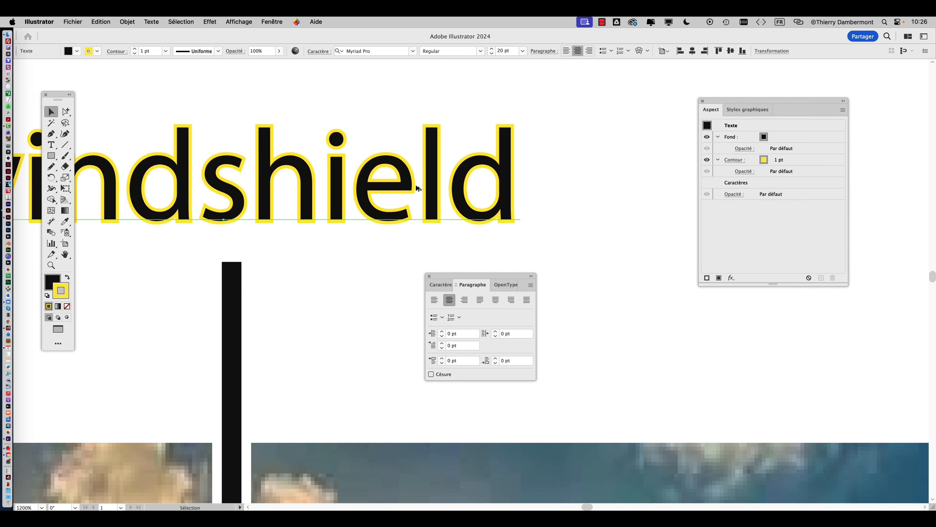
pyautogui.scroll(-1, 419, 188)
pyautogui.hscroll(-3, 116, 292)
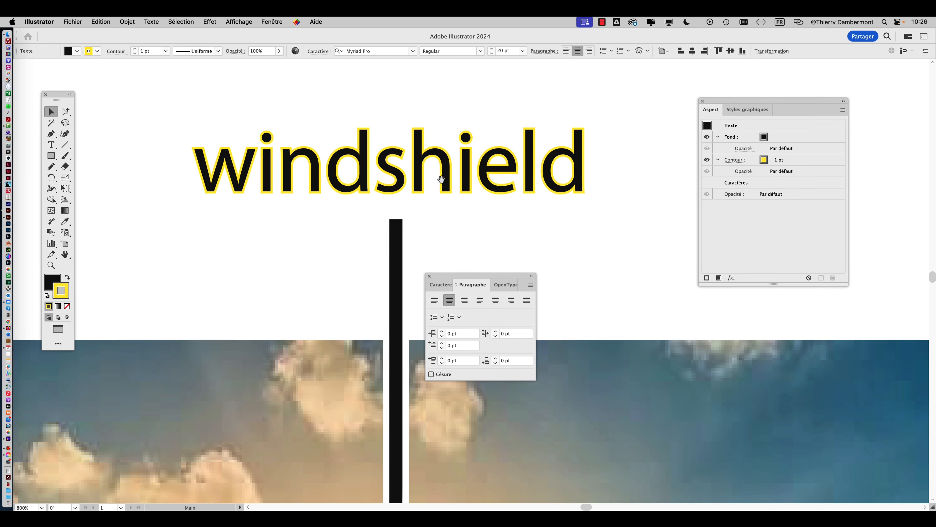
pyautogui.doubleClick(51, 287)
pyautogui.moveTo(801, 101); pyautogui.dragTo(768, 97)
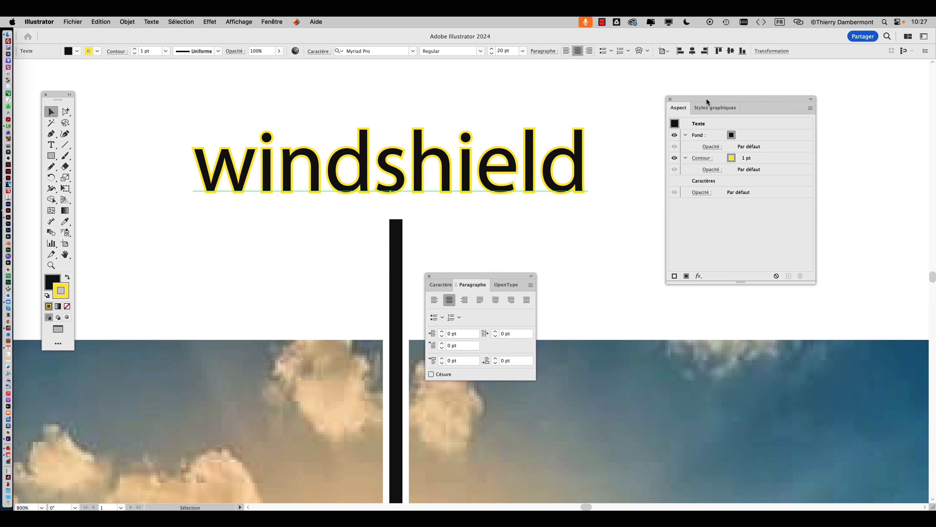
pyautogui.moveTo(706, 97); pyautogui.dragTo(663, 94)
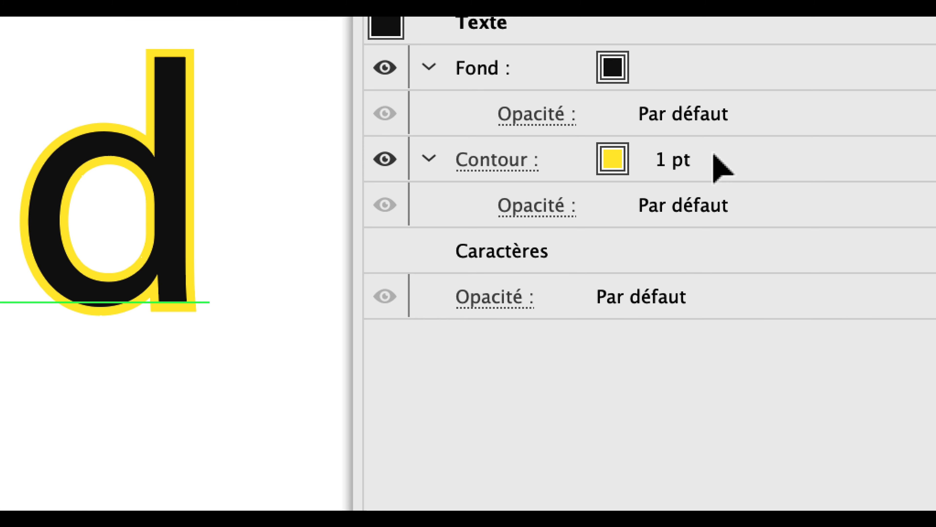
pyautogui.click(714, 157)
pyautogui.click(636, 162)
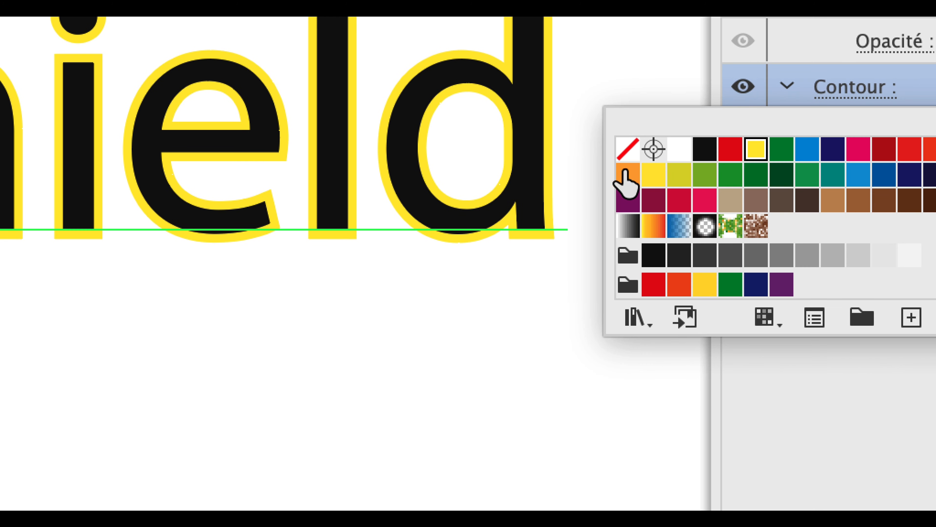
pyautogui.click(335, 241)
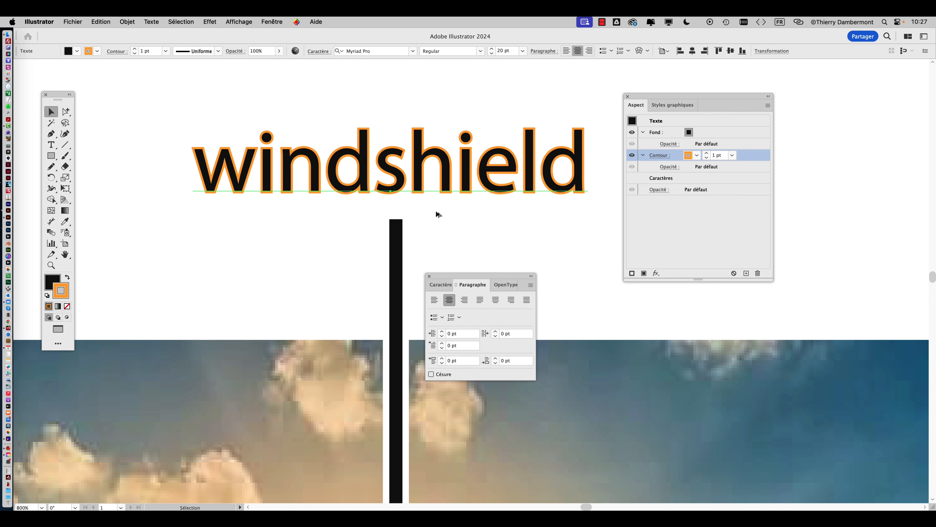
# Examine the outlined label on the whole artboard at 100% and up close, with the paragraph settings moved off the car.
pyautogui.press('super+1')
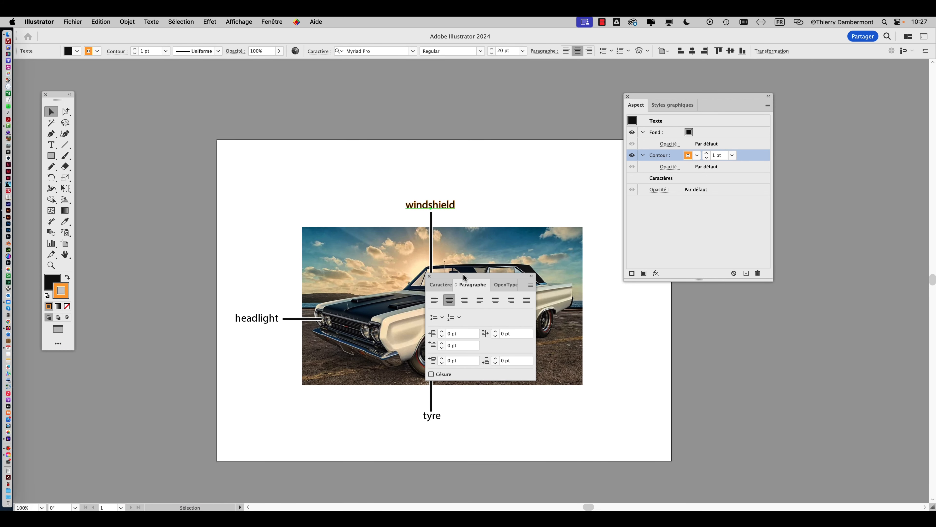
pyautogui.moveTo(464, 278); pyautogui.dragTo(710, 351)
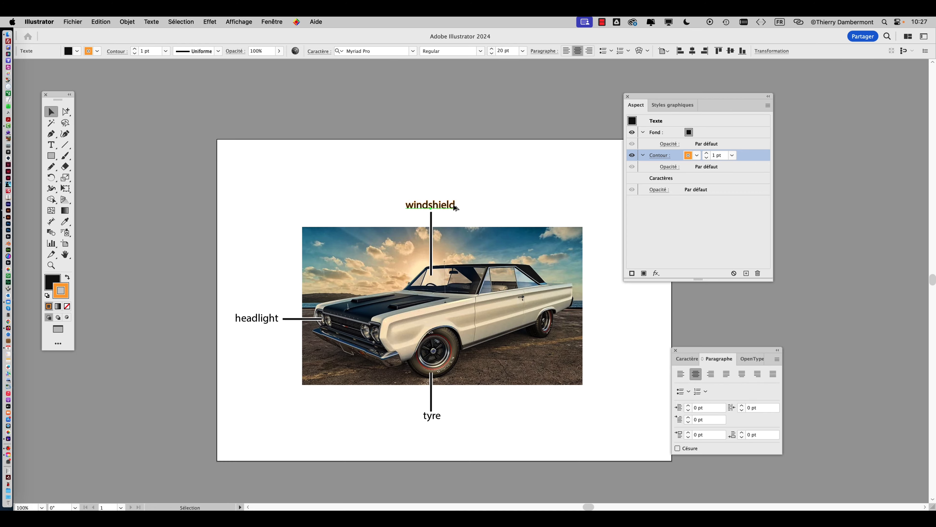
pyautogui.scroll(12, 455, 208)
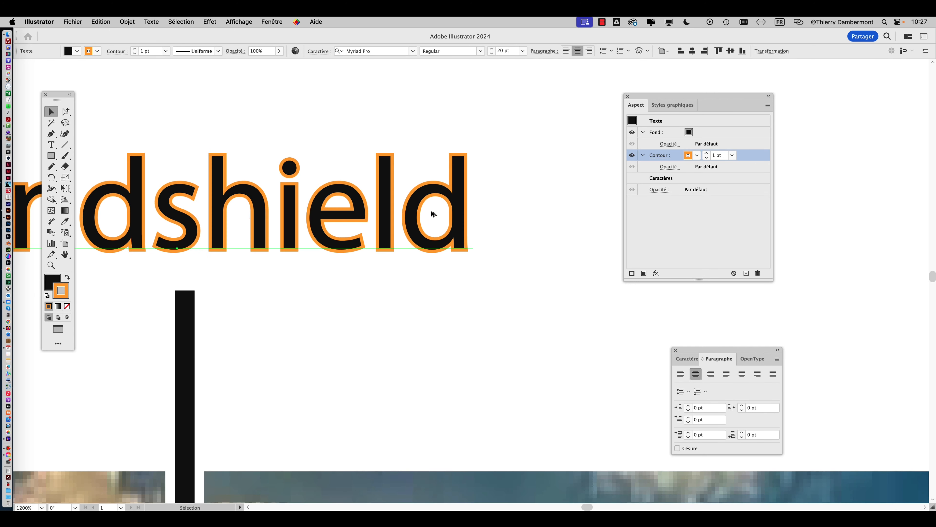
pyautogui.scroll(-2, 390, 226)
pyautogui.moveTo(369, 232); pyautogui.dragTo(465, 228)
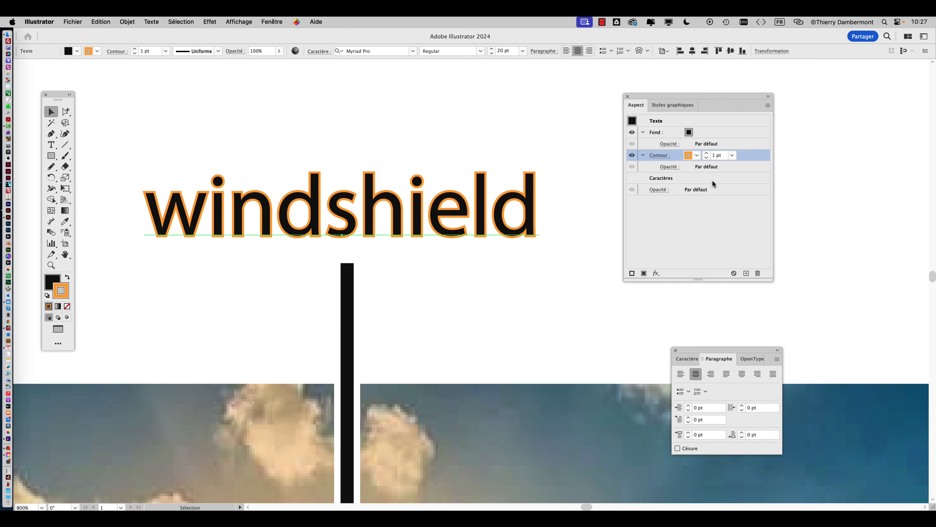
# Set the orange stroke's weight on the windshield label to 1,5 pt.
pyautogui.click(707, 152)
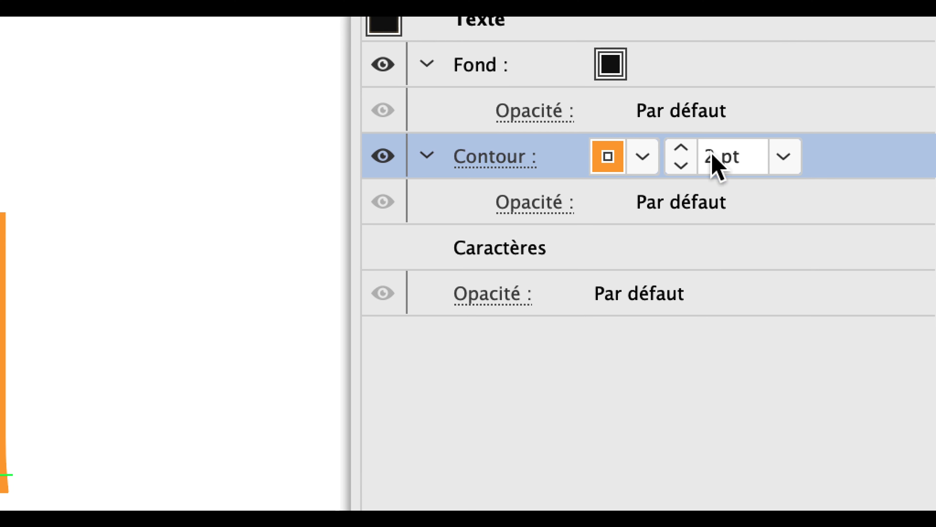
pyautogui.write('1,5')
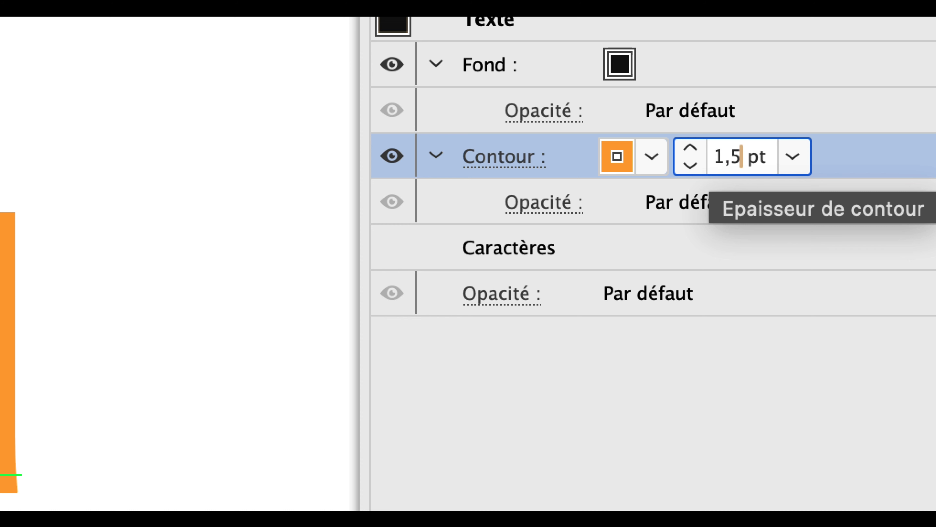
pyautogui.press('Return')
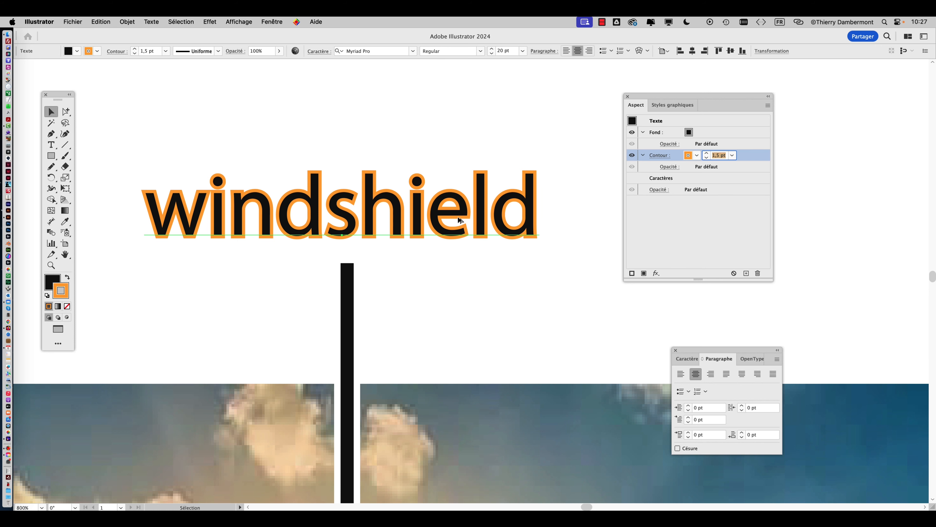
pyautogui.scroll(-1, 458, 220)
pyautogui.click(683, 220)
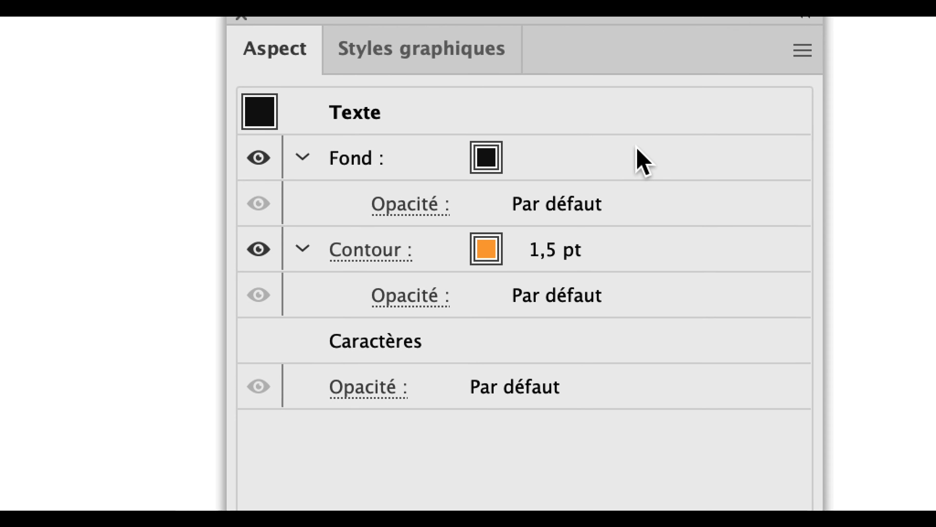
# Add a second black fill to the windshield label and place the lower fill beneath the orange stroke.
pyautogui.click(637, 148)
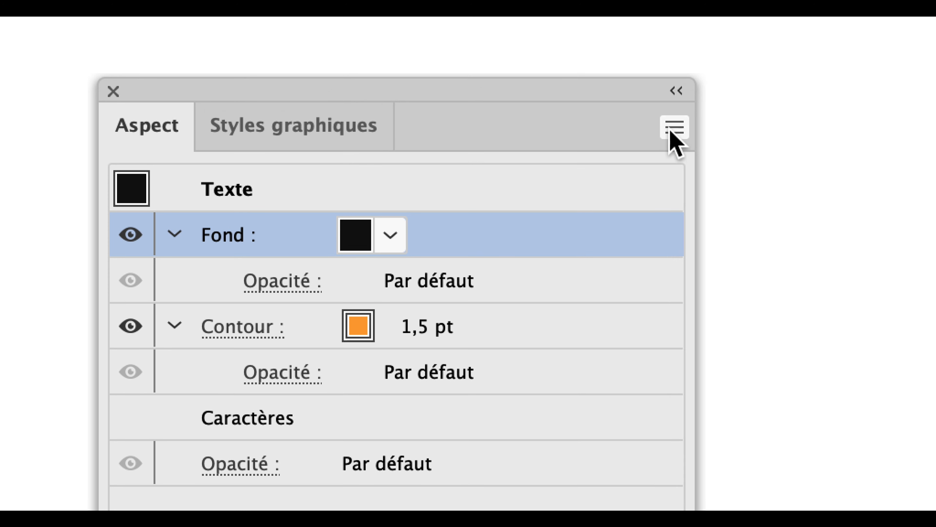
pyautogui.click(672, 132)
pyautogui.click(702, 144)
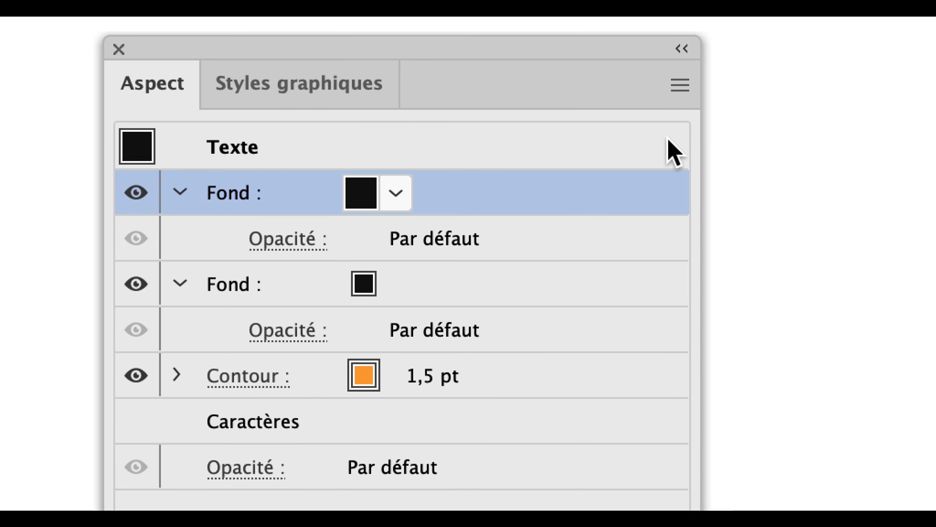
pyautogui.click(531, 284)
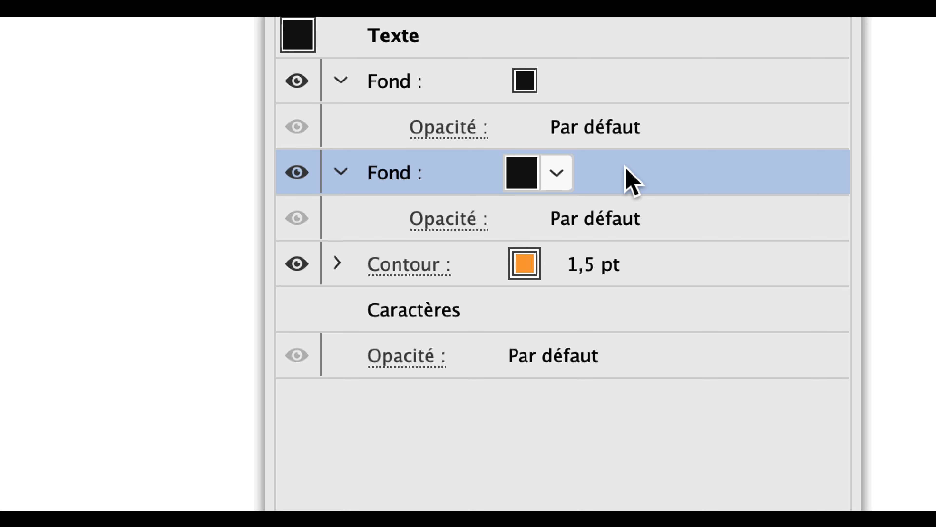
pyautogui.moveTo(631, 181); pyautogui.dragTo(634, 281)
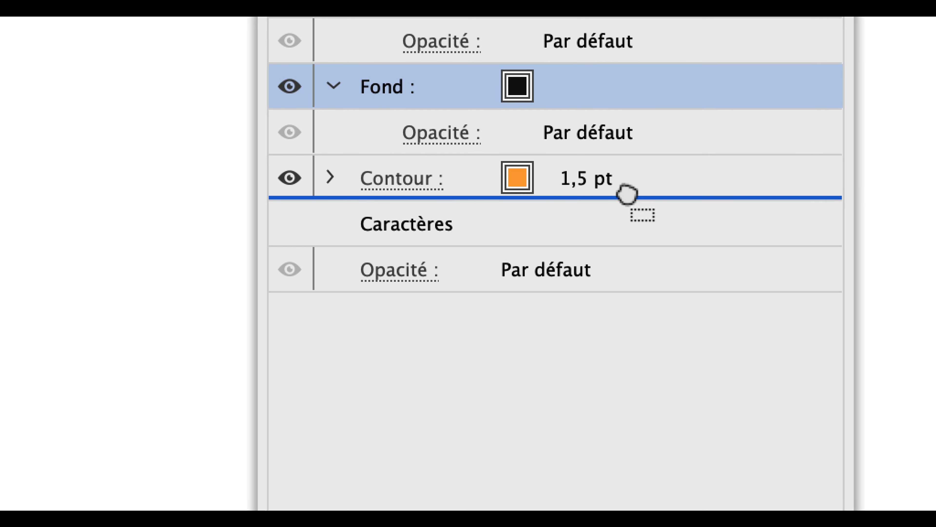
pyautogui.moveTo(626, 195); pyautogui.dragTo(627, 195)
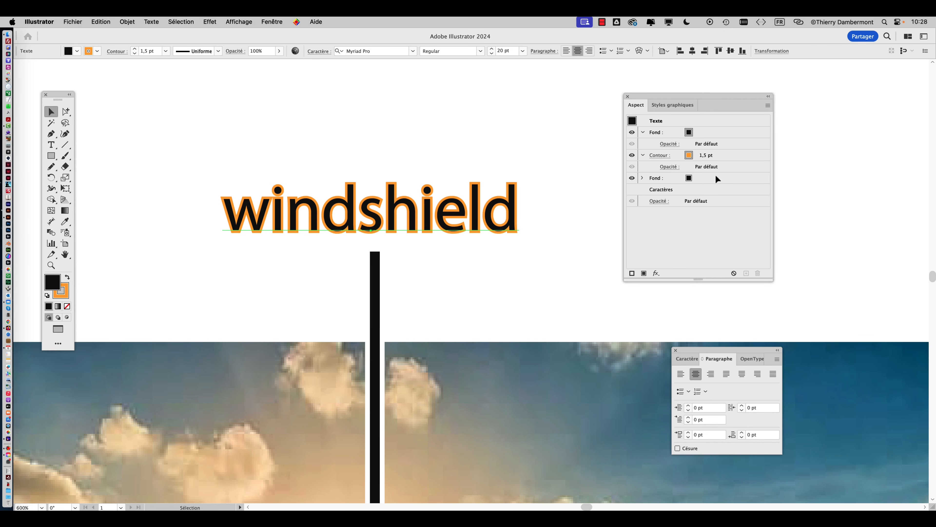
# Hide the appearance settings, reselect the windshield label, and bring the settings back up nearer to the word.
pyautogui.hotkey('shift', 'F6')
pyautogui.click(588, 270)
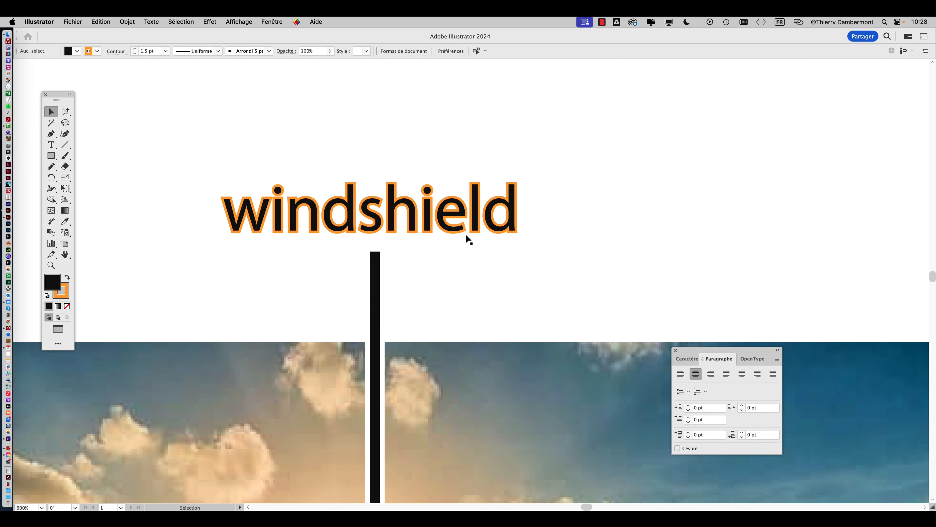
pyautogui.click(405, 231)
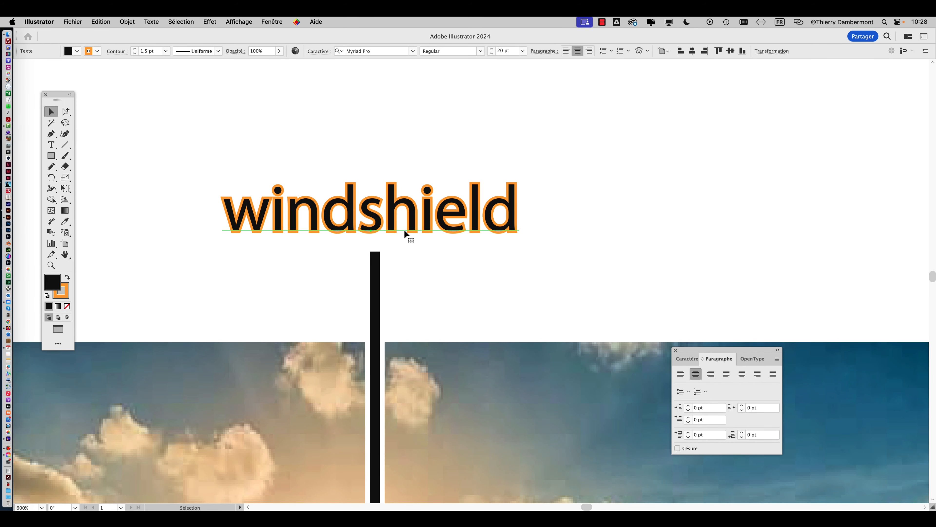
pyautogui.click(264, 21)
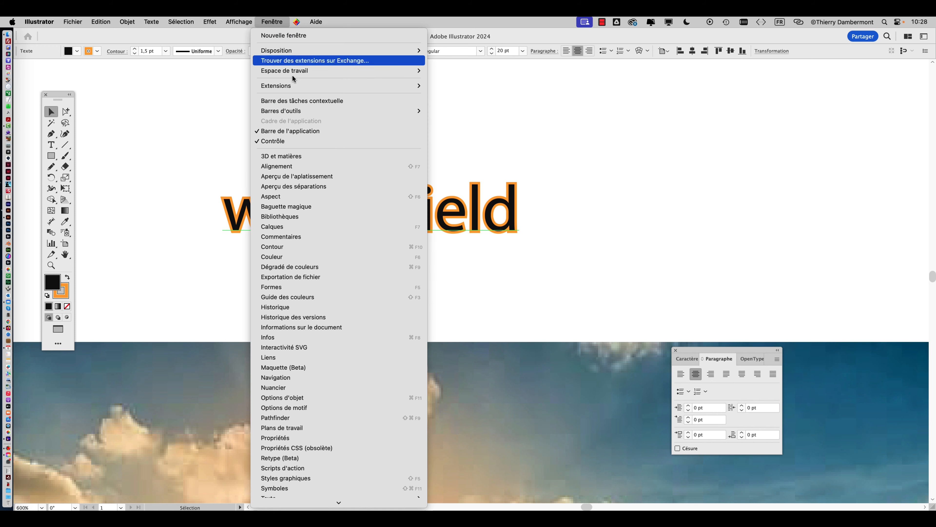
pyautogui.click(293, 196)
pyautogui.moveTo(635, 97); pyautogui.dragTo(569, 125)
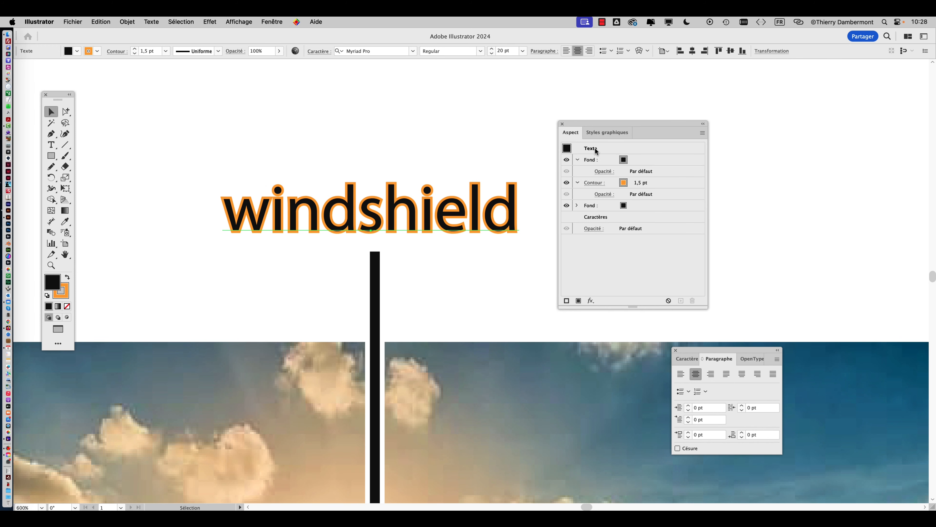
# Recolour the windshield label's lowest fill, beneath the orange stroke, with the light beige swatch.
pyautogui.click(654, 159)
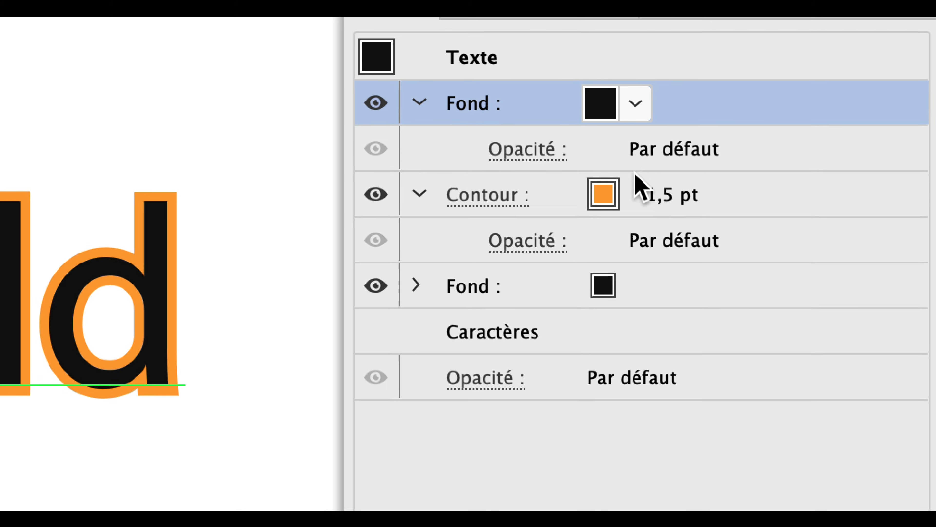
pyautogui.click(627, 181)
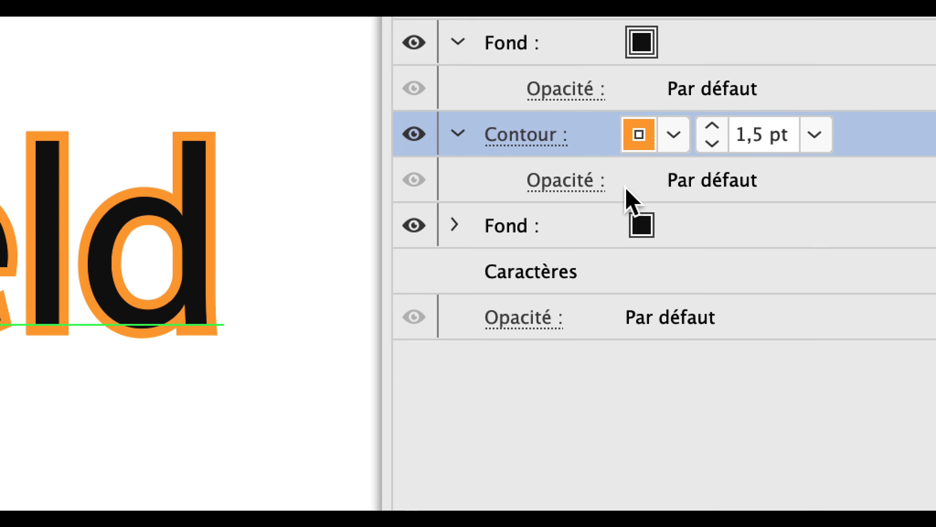
pyautogui.click(674, 265)
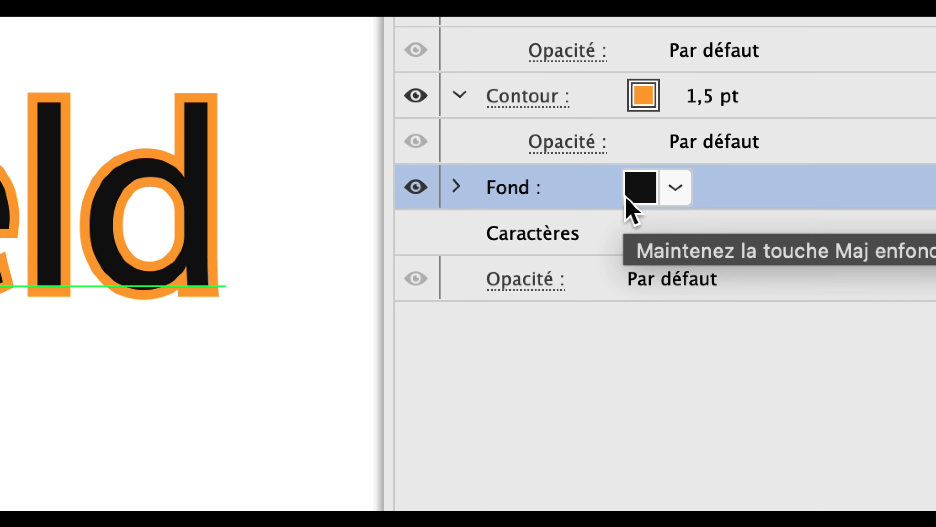
pyautogui.click(644, 190)
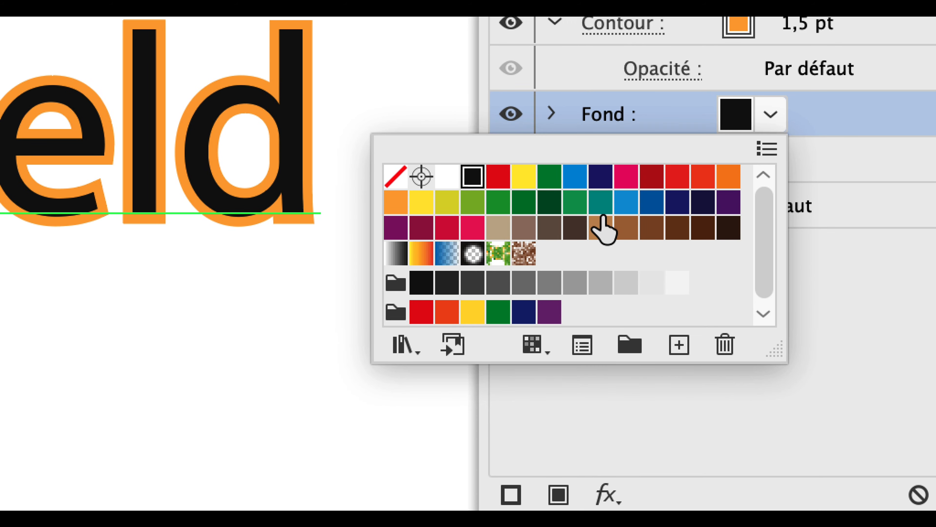
pyautogui.click(601, 226)
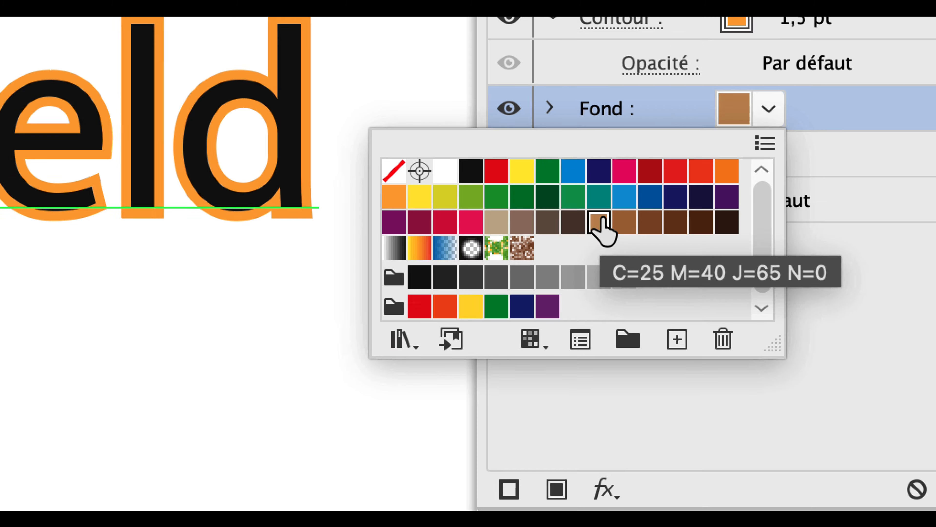
pyautogui.click(854, 122)
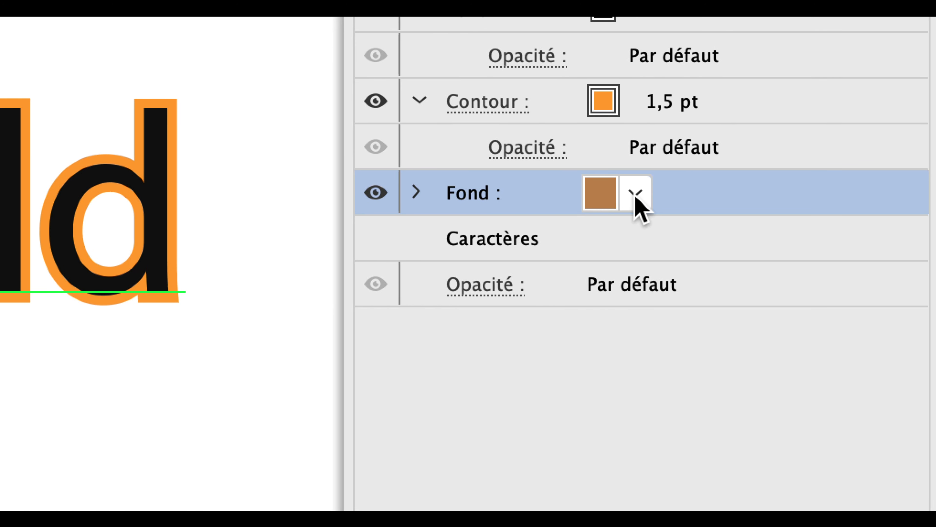
pyautogui.click(635, 195)
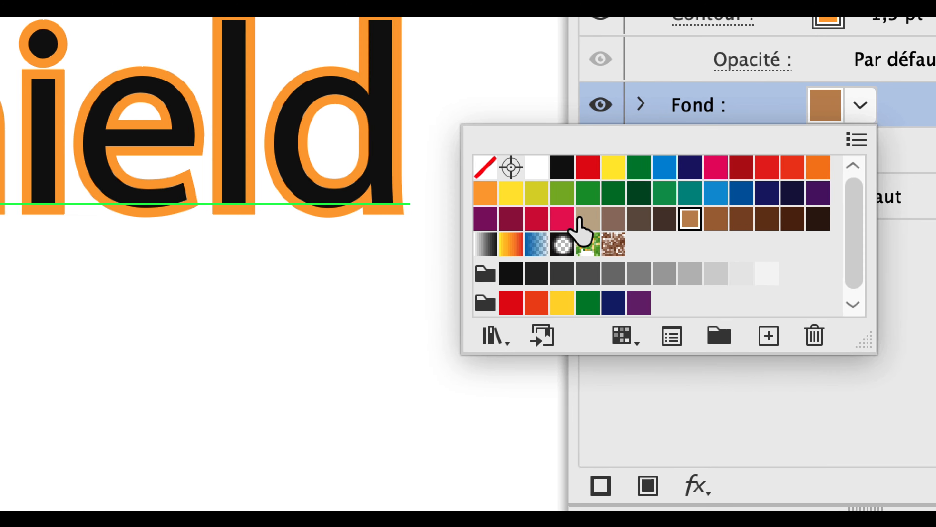
pyautogui.click(363, 306)
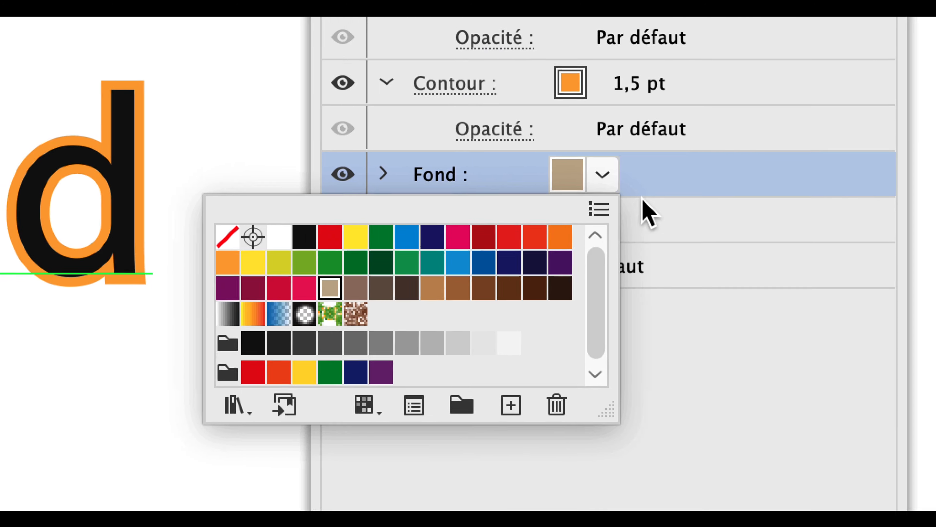
pyautogui.click(911, 134)
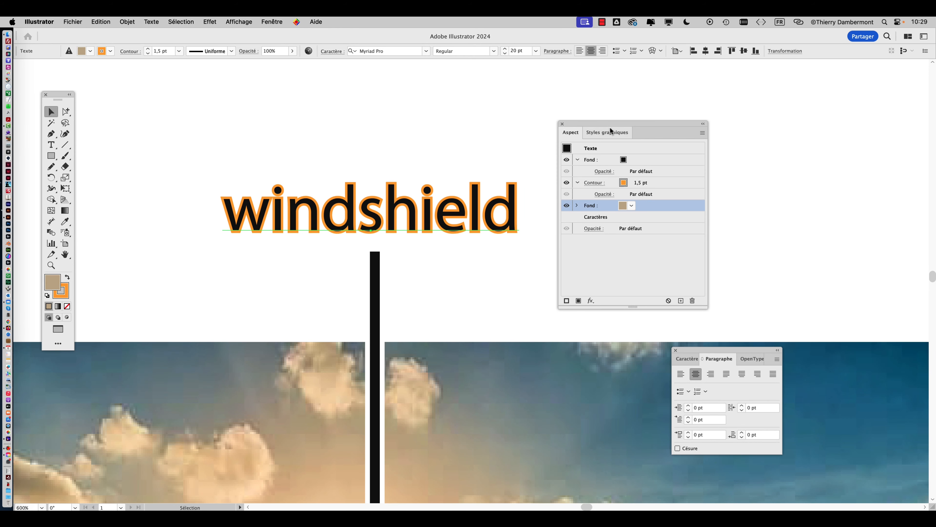
# Convert the beige fill to a rounded rectangle with relative sizing, 6,35 mm extra width and height, and a 3,175 mm radius.
pyautogui.moveTo(612, 123); pyautogui.dragTo(672, 110)
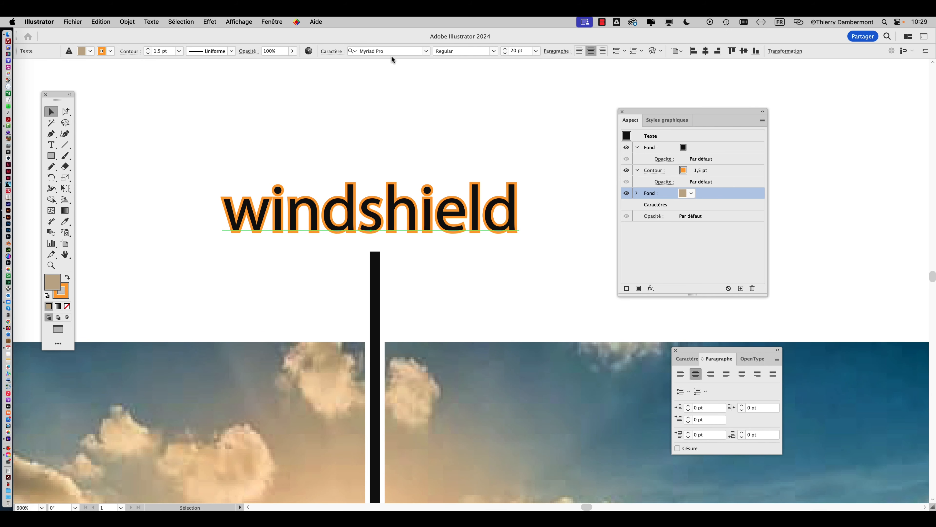
pyautogui.click(214, 21)
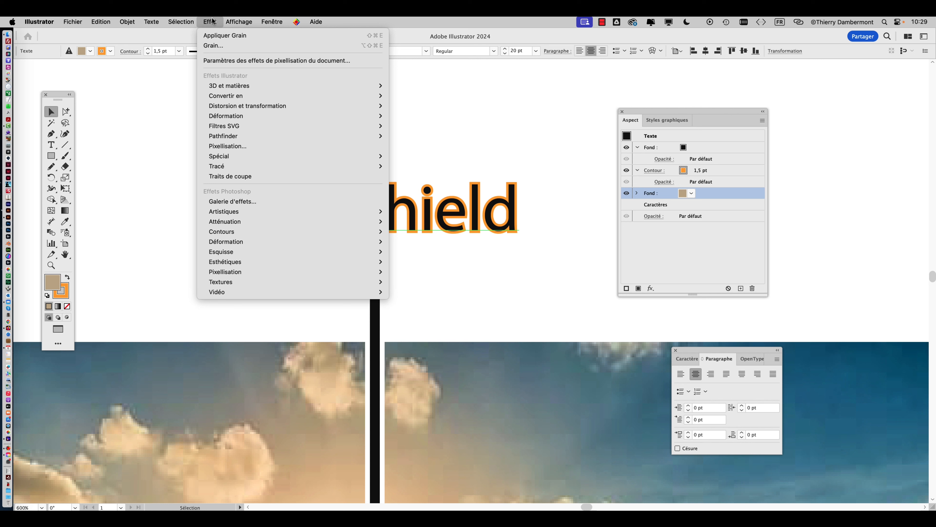
pyautogui.moveTo(216, 97)
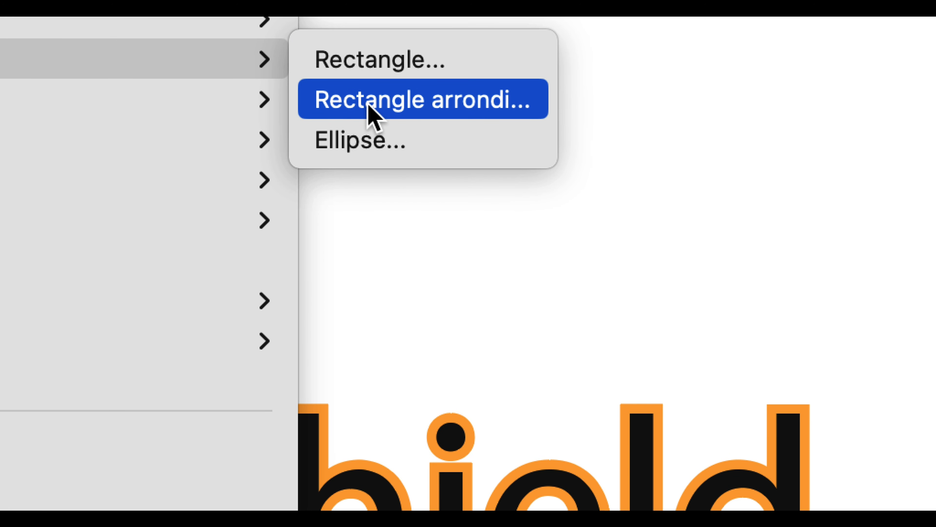
pyautogui.click(373, 111)
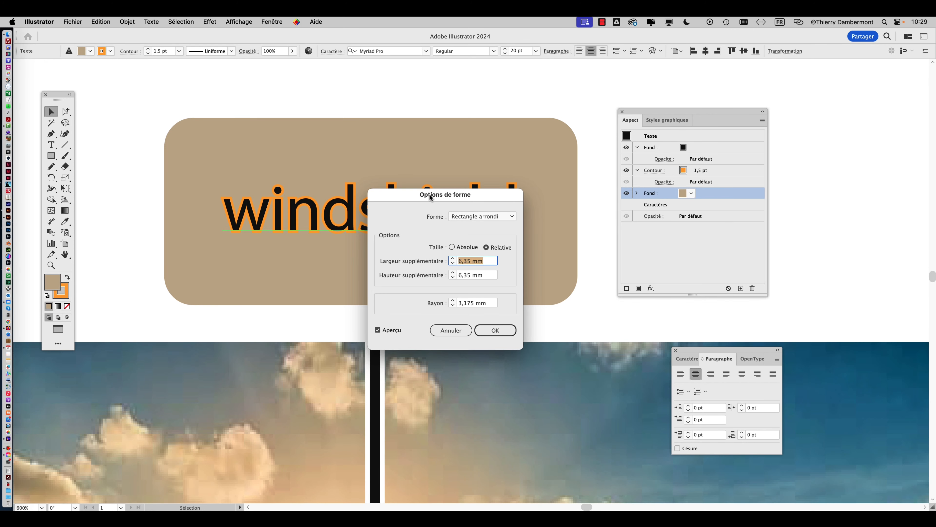
pyautogui.moveTo(429, 194); pyautogui.dragTo(205, 271)
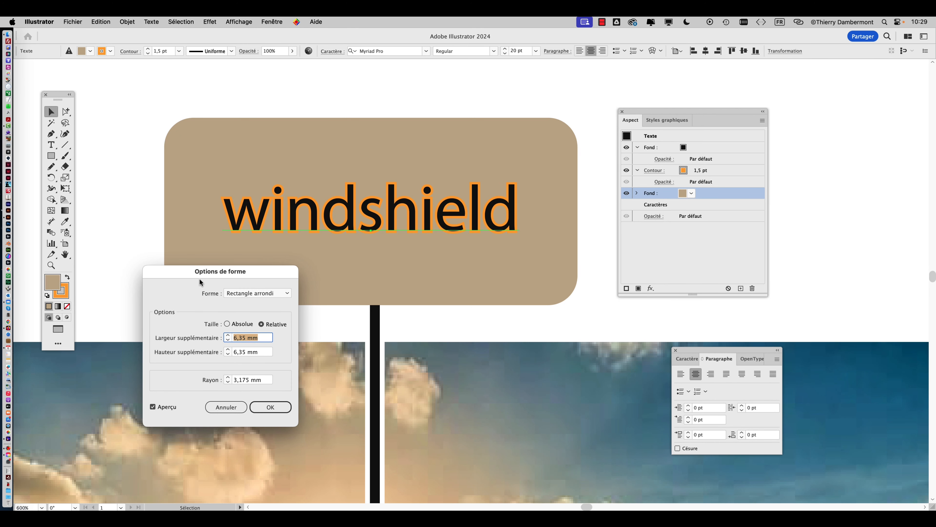
pyautogui.moveTo(199, 278); pyautogui.dragTo(375, 260)
pyautogui.click(436, 397)
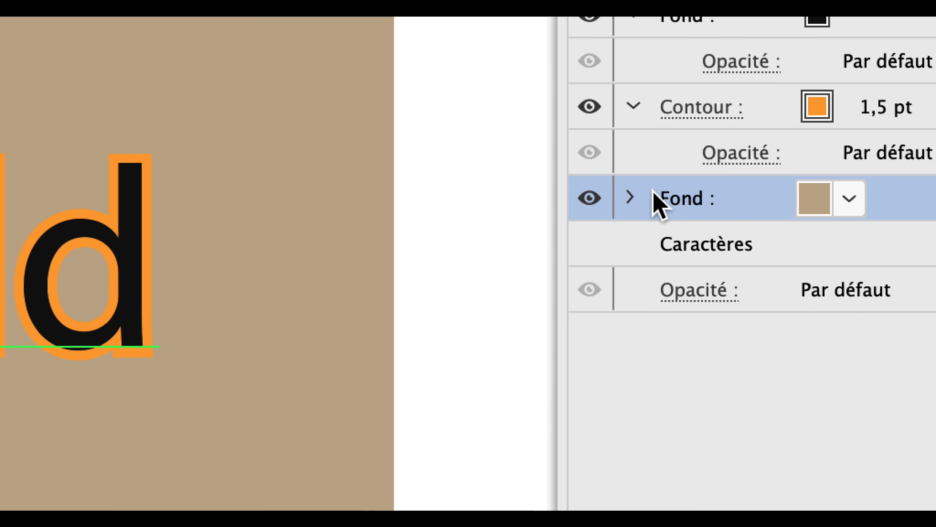
# Expand the beige fill's entry and toggle its rounded rectangle effect off and on to compare the label.
pyautogui.click(484, 189)
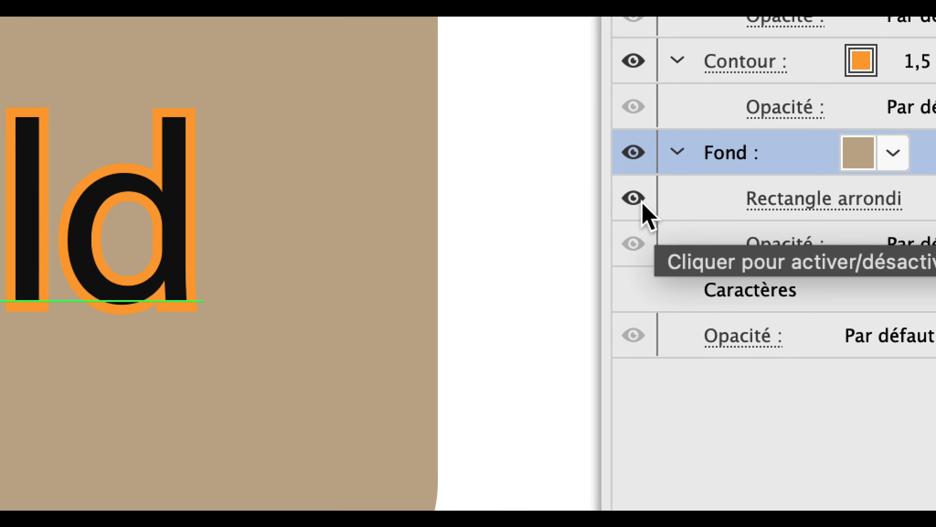
pyautogui.click(642, 204)
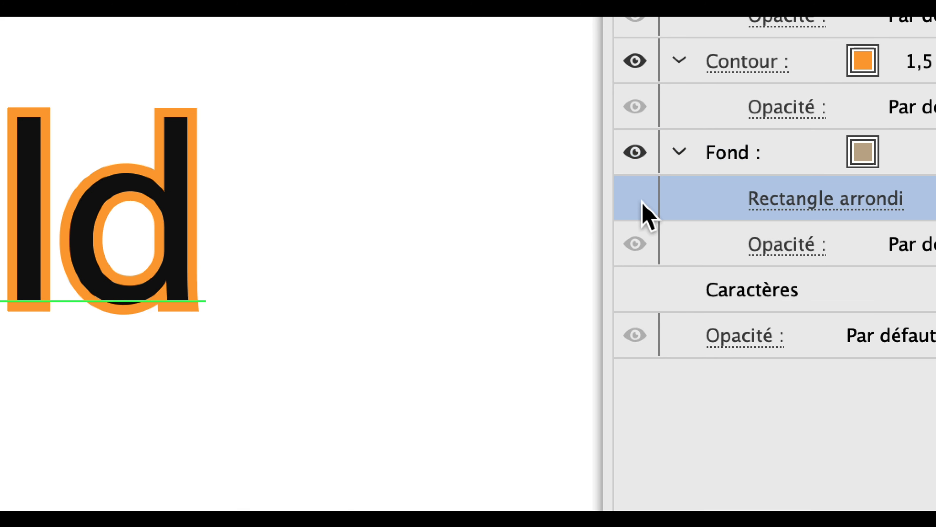
pyautogui.click(642, 203)
pyautogui.click(643, 204)
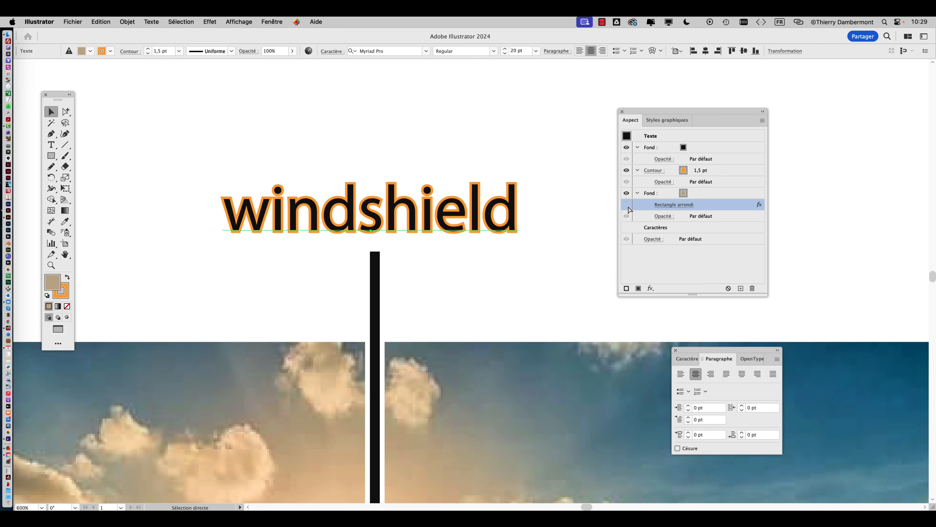
pyautogui.click(643, 204)
pyautogui.click(643, 203)
pyautogui.click(628, 205)
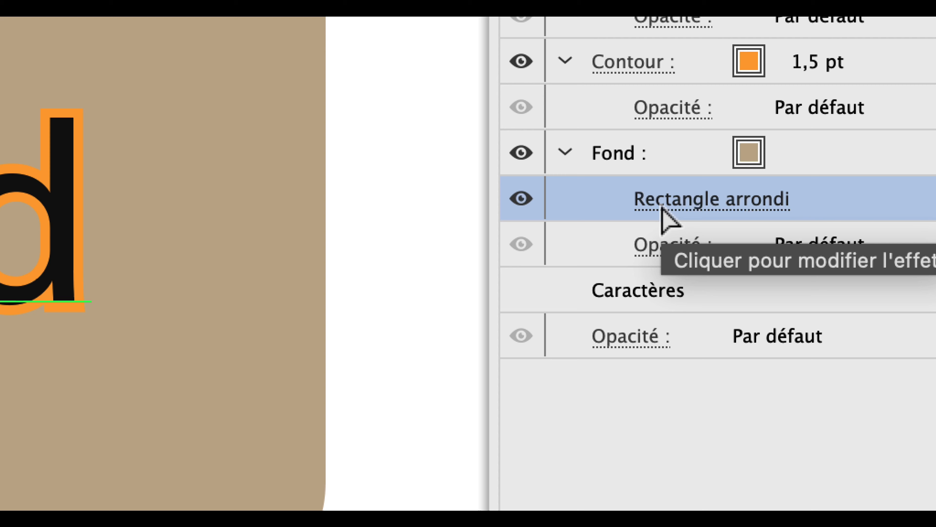
# Edit the beige fill's rounded rectangle effect with its options moved off the label, setting the extra height to 0,5 mm.
pyautogui.click(661, 209)
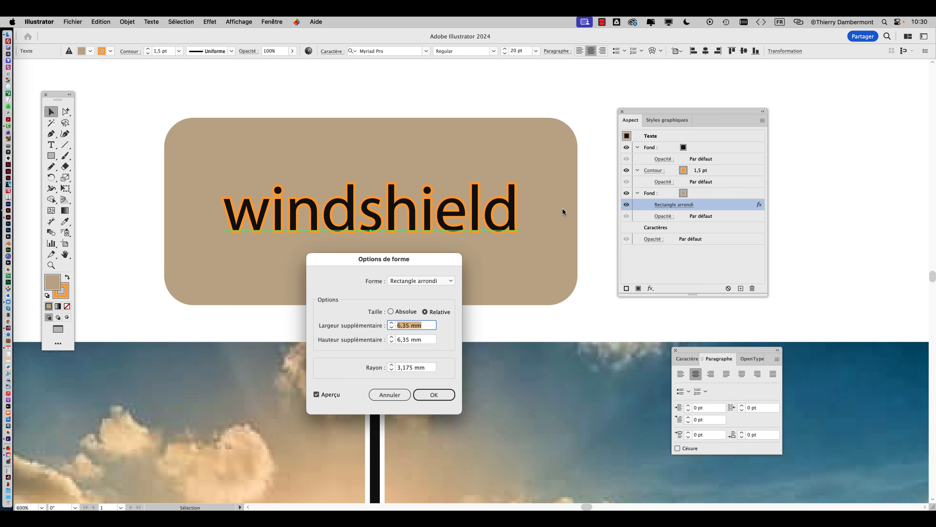
pyautogui.moveTo(409, 260); pyautogui.dragTo(657, 78)
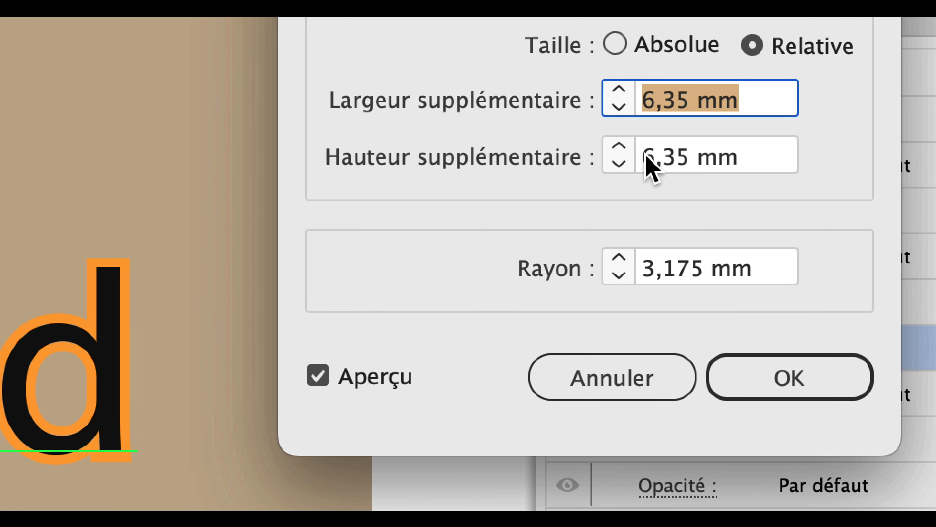
pyautogui.press('Tab')
pyautogui.write('6 mm')
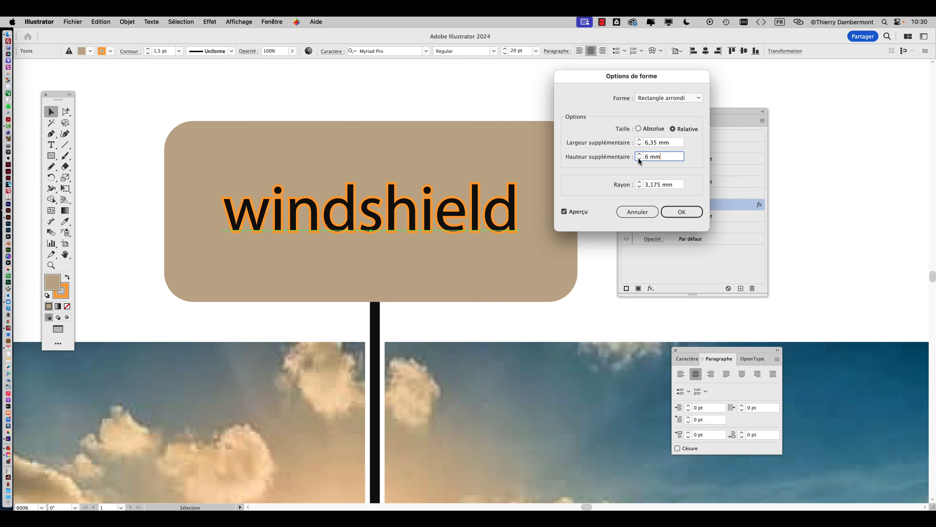
pyautogui.click(642, 159)
pyautogui.click(642, 160)
pyautogui.click(642, 159)
pyautogui.click(642, 159)
pyautogui.click(642, 159)
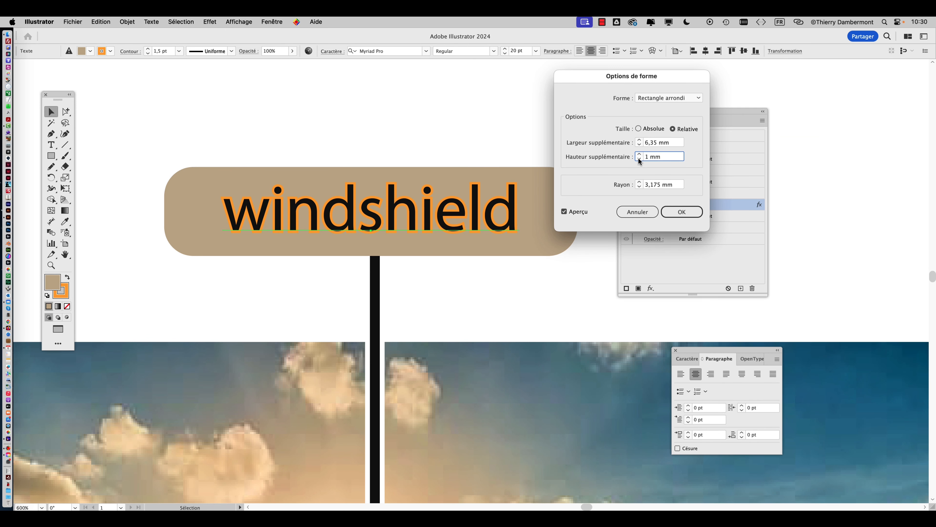
pyautogui.click(639, 159)
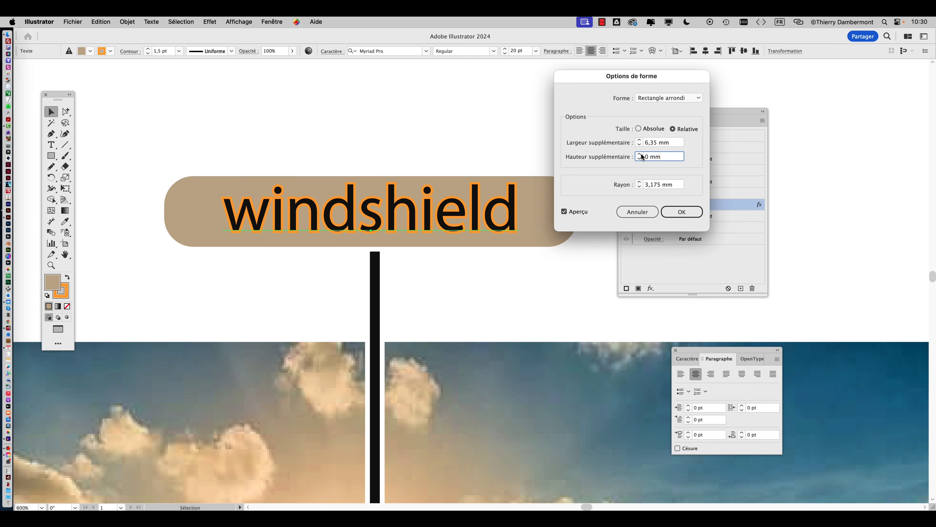
pyautogui.click(640, 154)
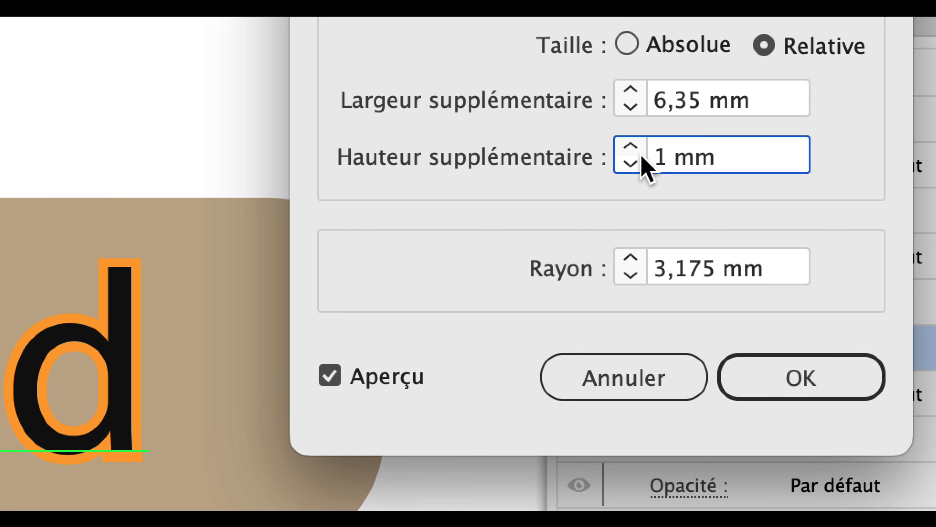
pyautogui.doubleClick(646, 156)
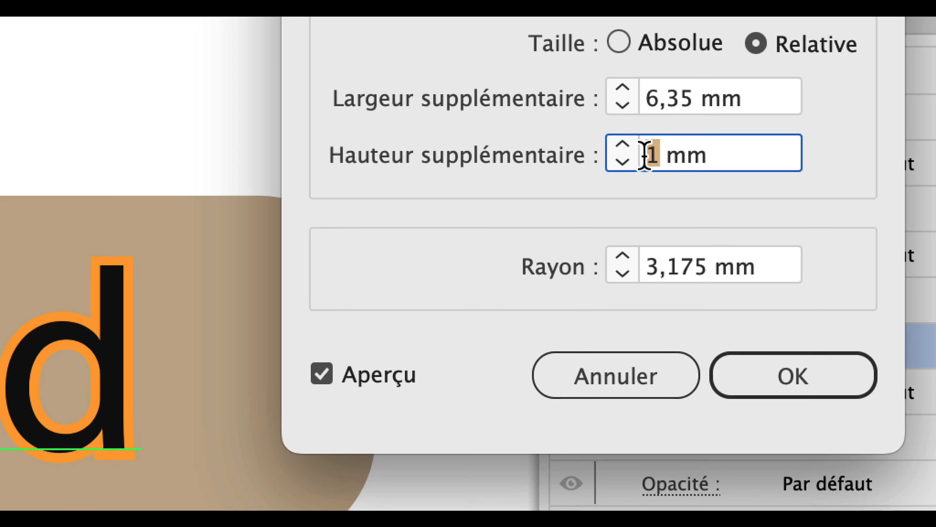
pyautogui.write('0,5')
pyautogui.press('Tab')
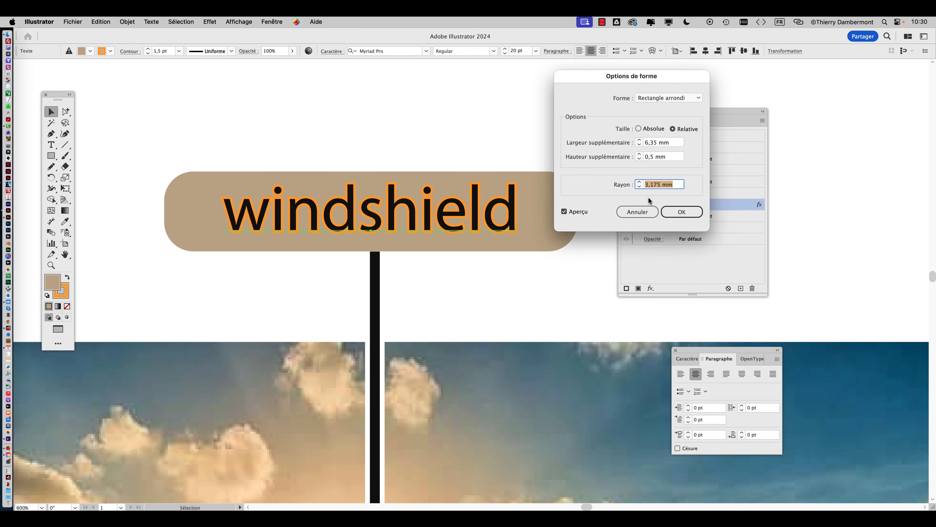
# Set the rounded rectangle's corner radius to 1 mm and check the available shape types, keeping the rounded rectangle.
pyautogui.write('1')
pyautogui.click(639, 182)
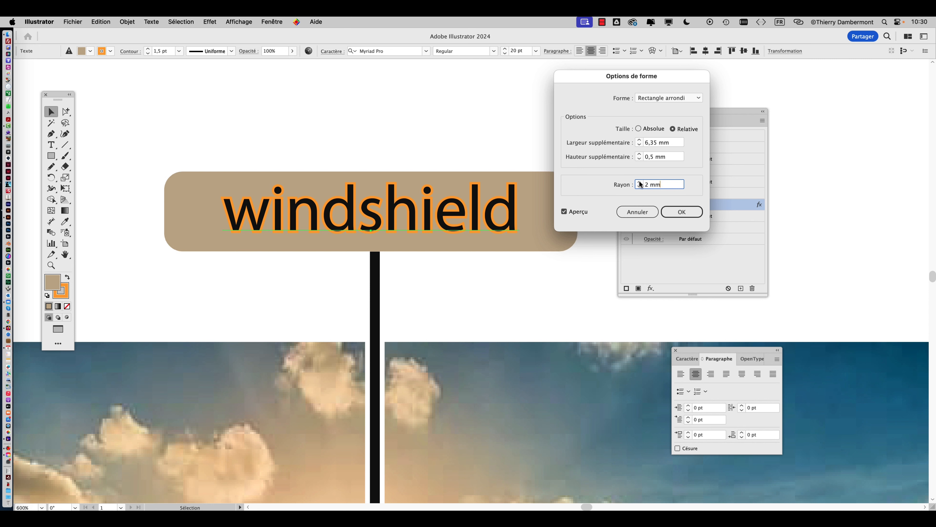
pyautogui.click(639, 187)
pyautogui.click(682, 213)
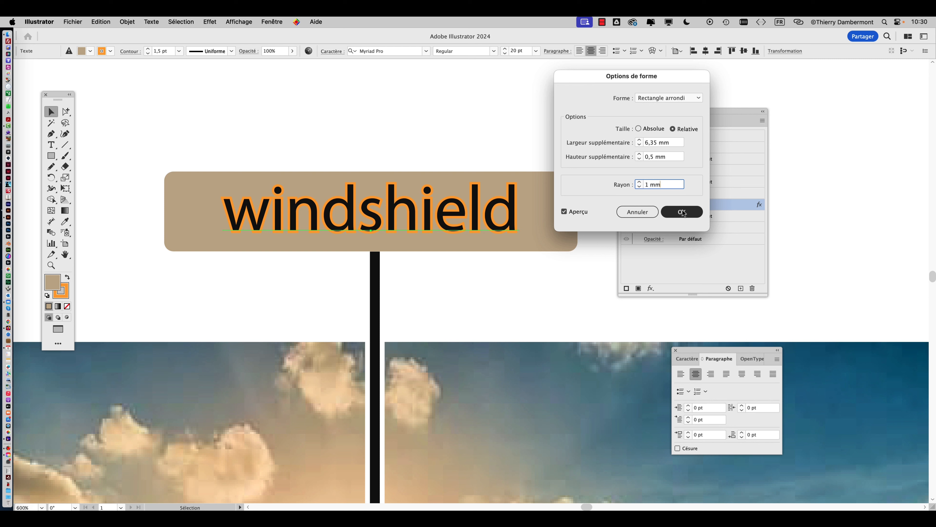
pyautogui.click(672, 99)
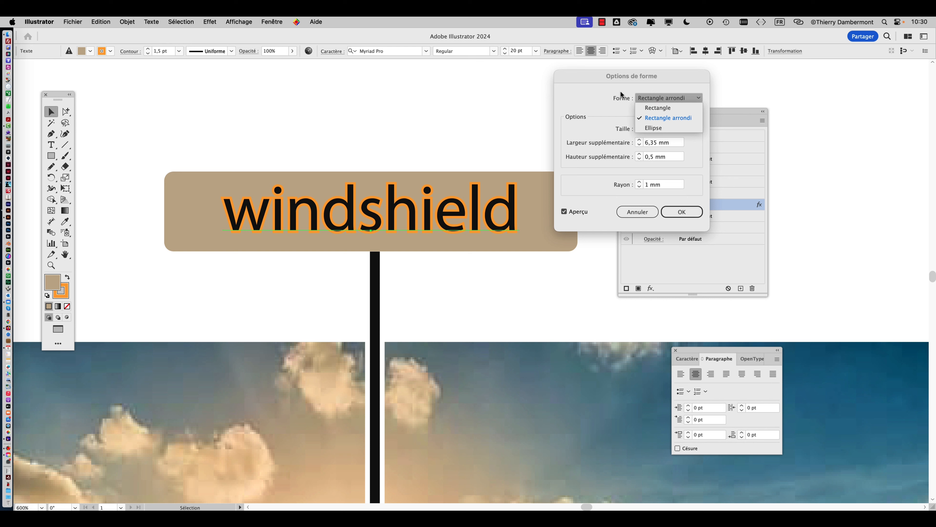
pyautogui.click(465, 66)
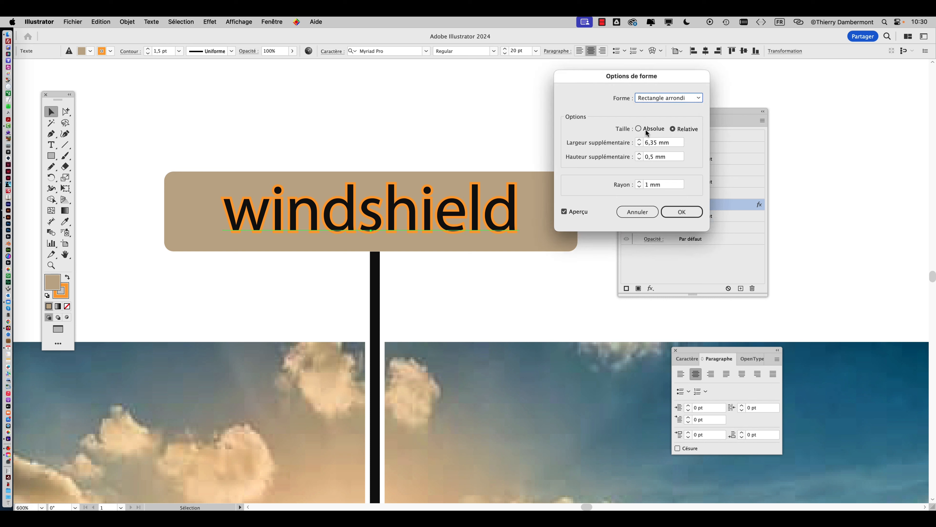
# Compare absolute and relative sizing for the rounded rectangle, keep relative, and confirm the shape options.
pyautogui.click(646, 129)
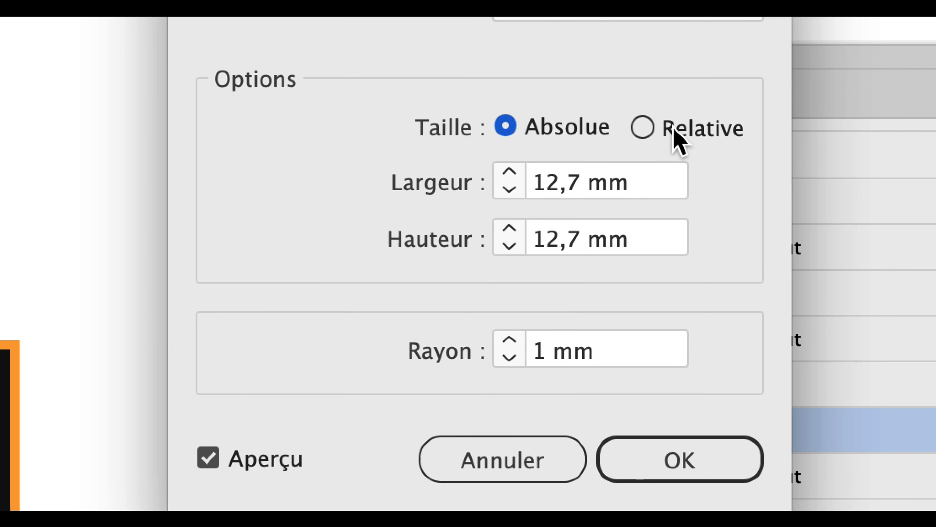
pyautogui.click(782, 129)
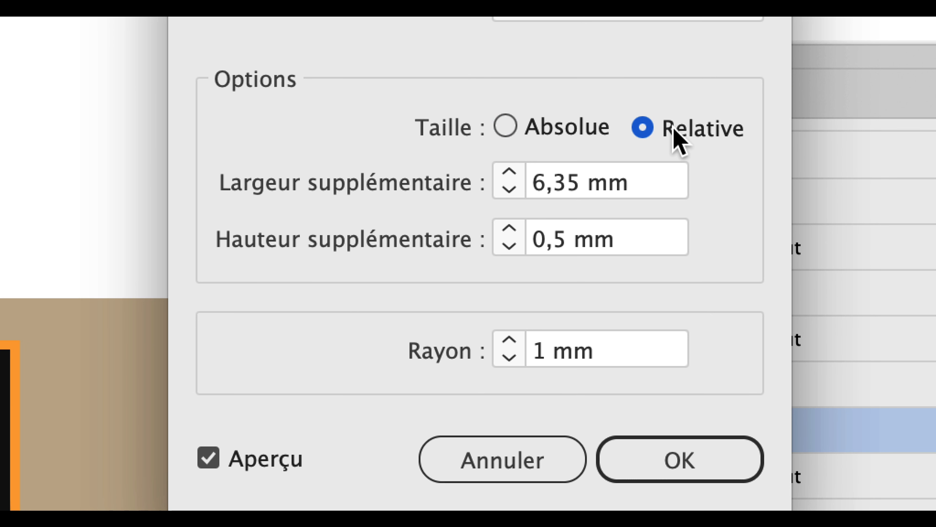
pyautogui.click(649, 128)
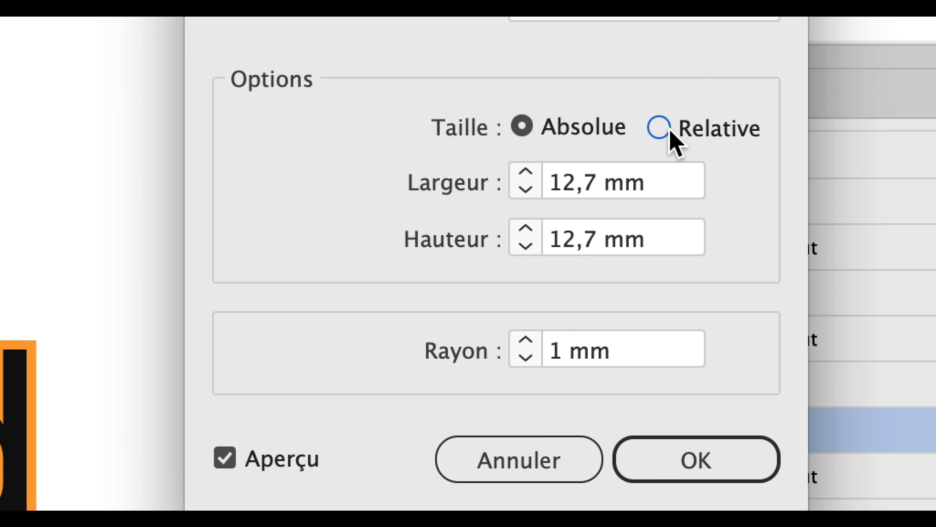
pyautogui.click(748, 128)
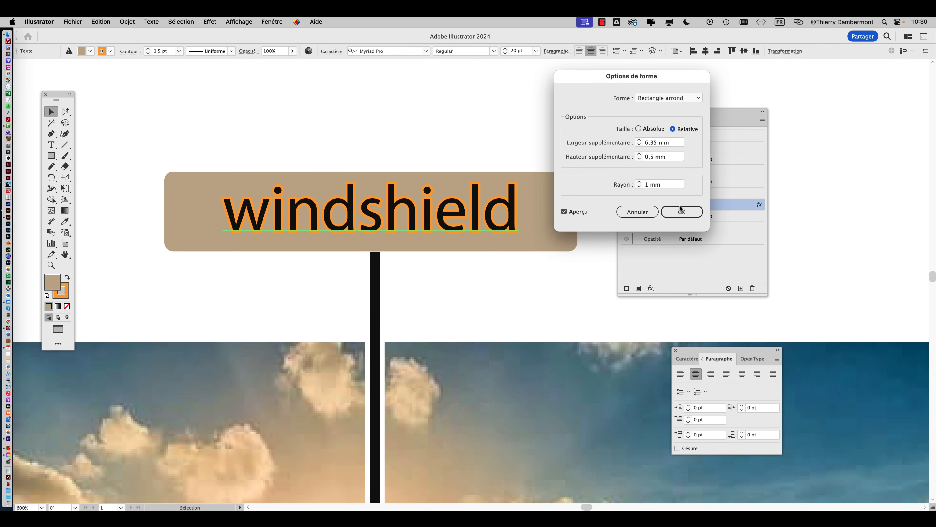
pyautogui.click(704, 466)
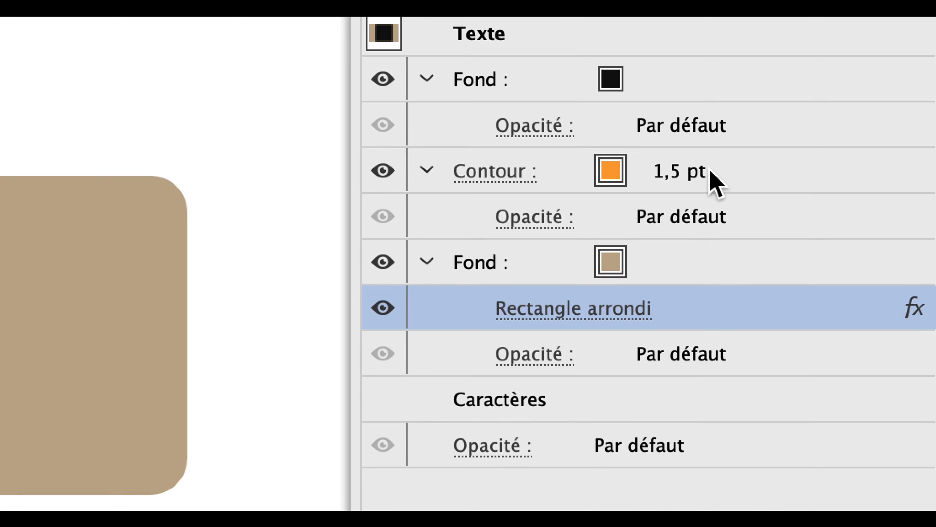
# Change the windshield label's orange outline colour to white.
pyautogui.click(708, 173)
pyautogui.click(692, 171)
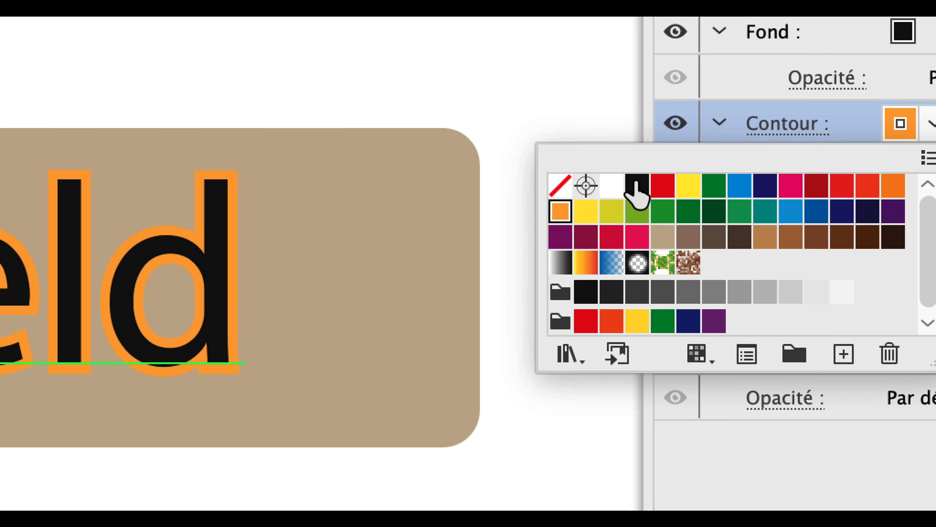
pyautogui.click(368, 233)
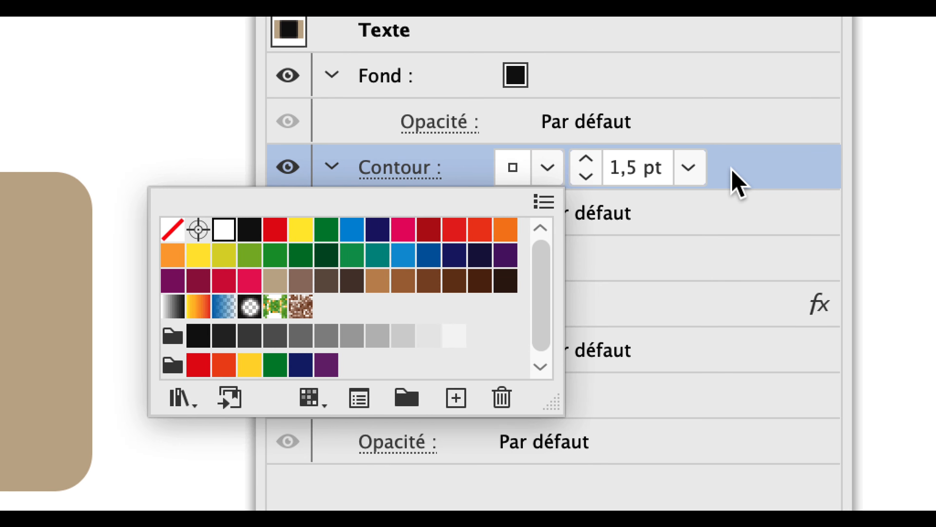
pyautogui.click(736, 184)
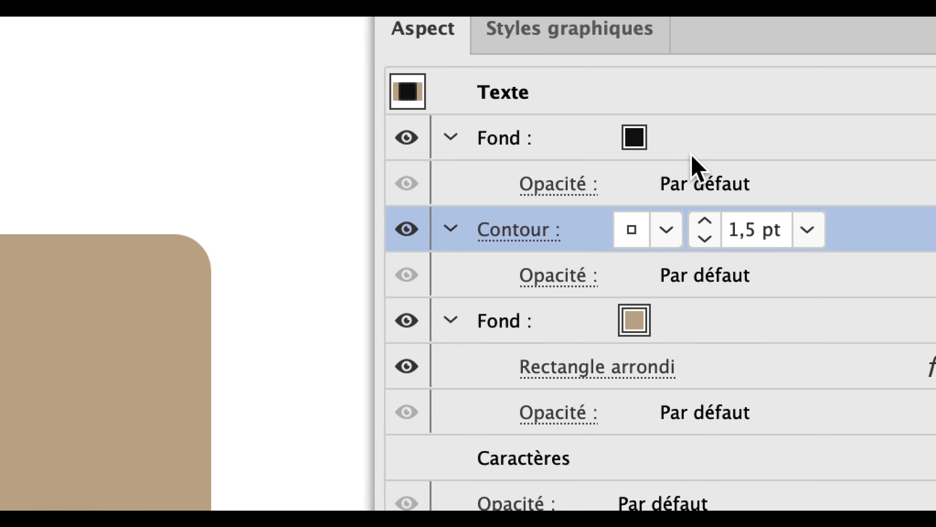
# Try orange on the black fill of the windshield text, then settle on red.
pyautogui.click(741, 122)
pyautogui.click(686, 153)
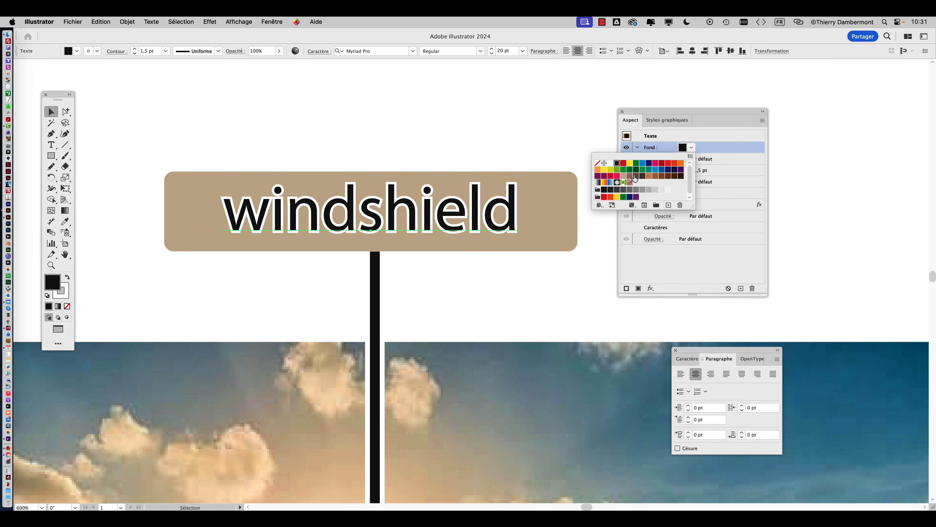
pyautogui.click(599, 170)
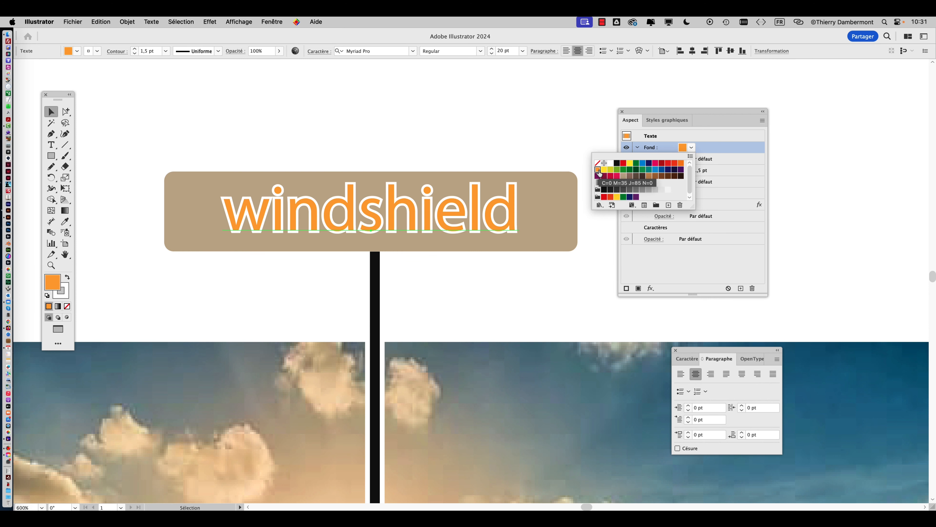
pyautogui.click(669, 164)
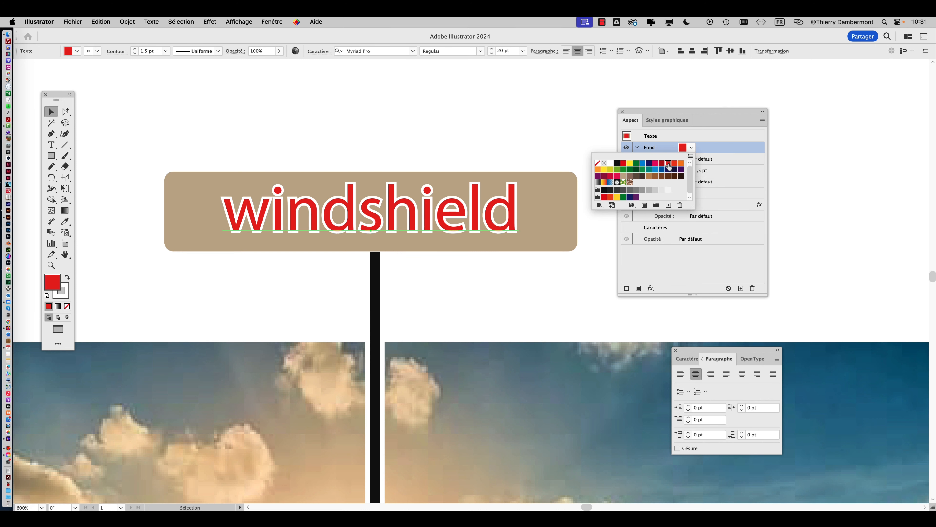
pyautogui.click(667, 109)
# Move the appearance settings away from the label and select the beige background fill's entry.
pyautogui.moveTo(667, 109); pyautogui.dragTo(732, 84)
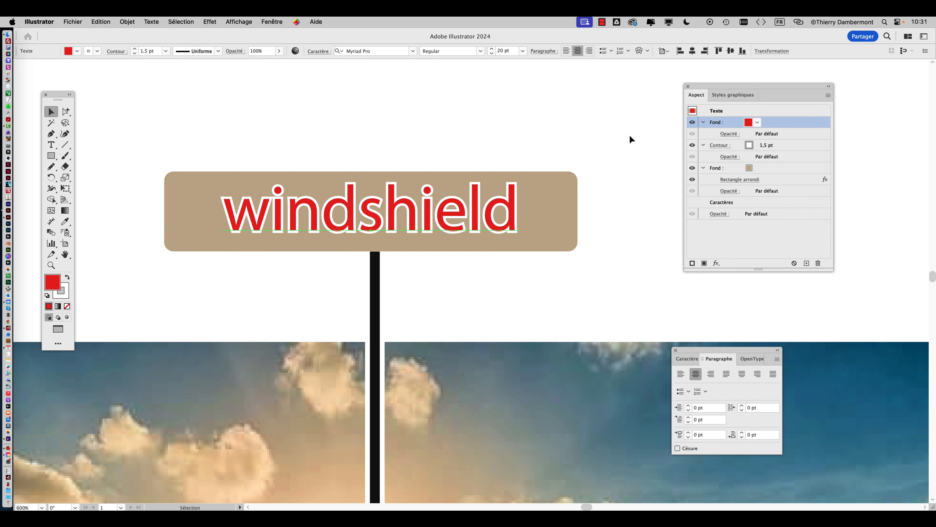
pyautogui.moveTo(696, 85); pyautogui.dragTo(663, 88)
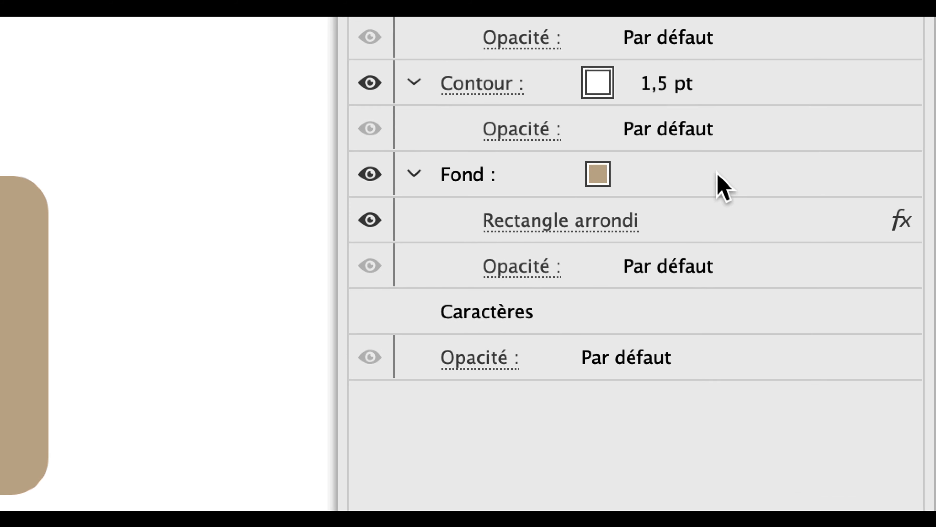
pyautogui.click(733, 183)
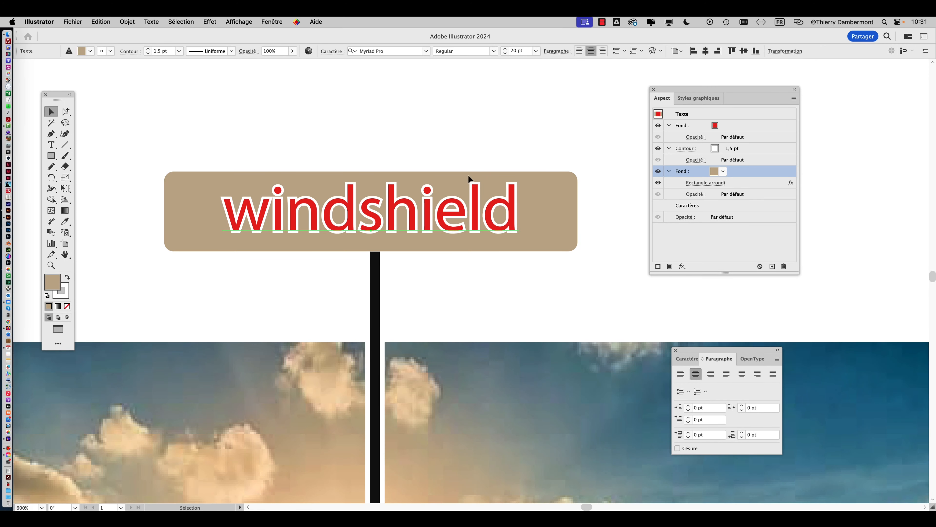
# Show the graphic styles near the artwork and save the windshield label's appearance as a new graphic style.
pyautogui.press('super+minus')
pyautogui.press('super+minus')
pyautogui.press('super+minus')
pyautogui.press('super+minus')
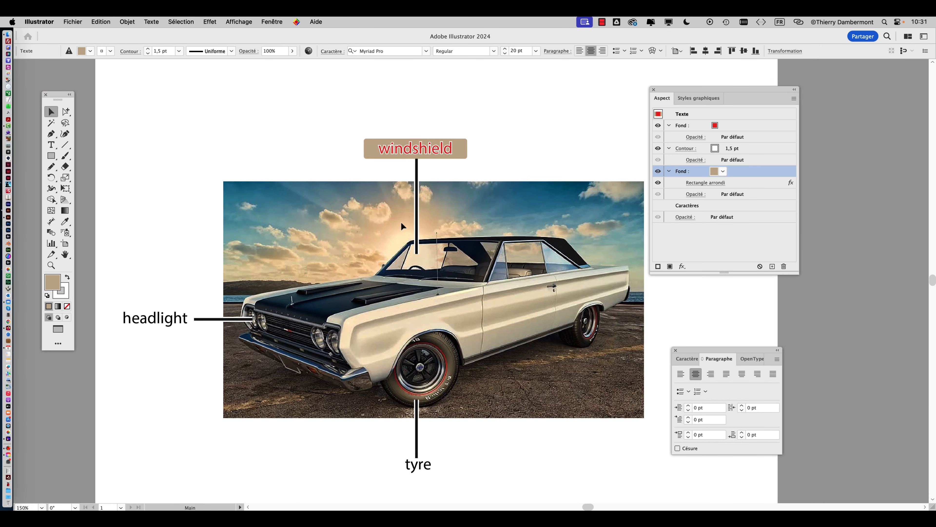
pyautogui.press('super+minus')
pyautogui.click(267, 21)
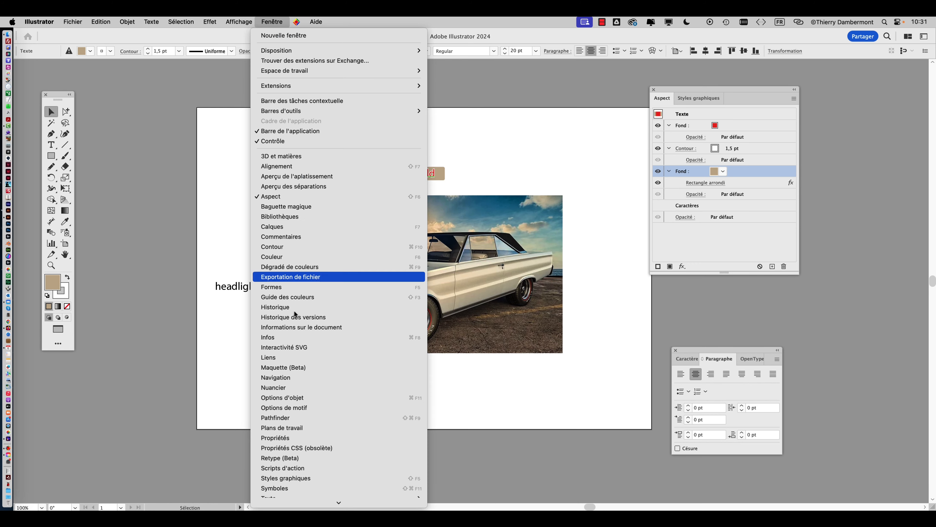
pyautogui.scroll(-5, 324, 332)
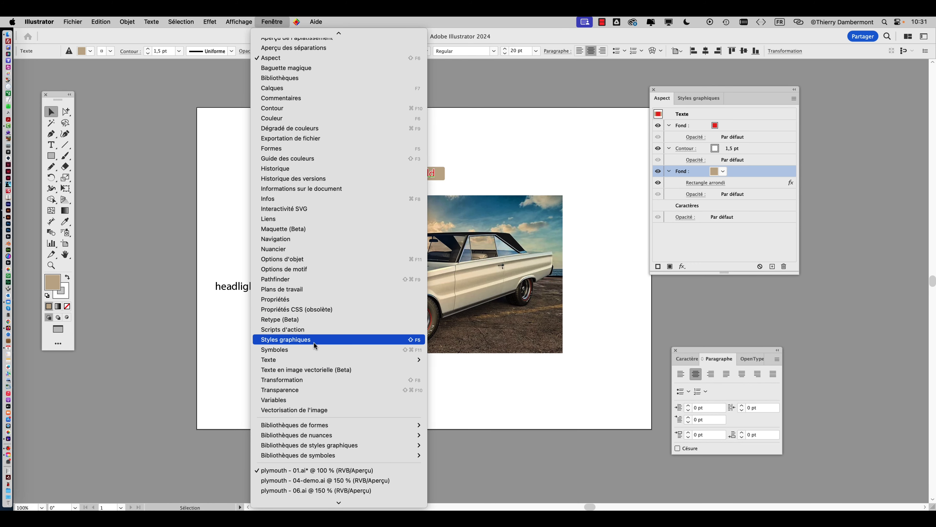
pyautogui.click(295, 339)
pyautogui.moveTo(675, 89); pyautogui.dragTo(615, 149)
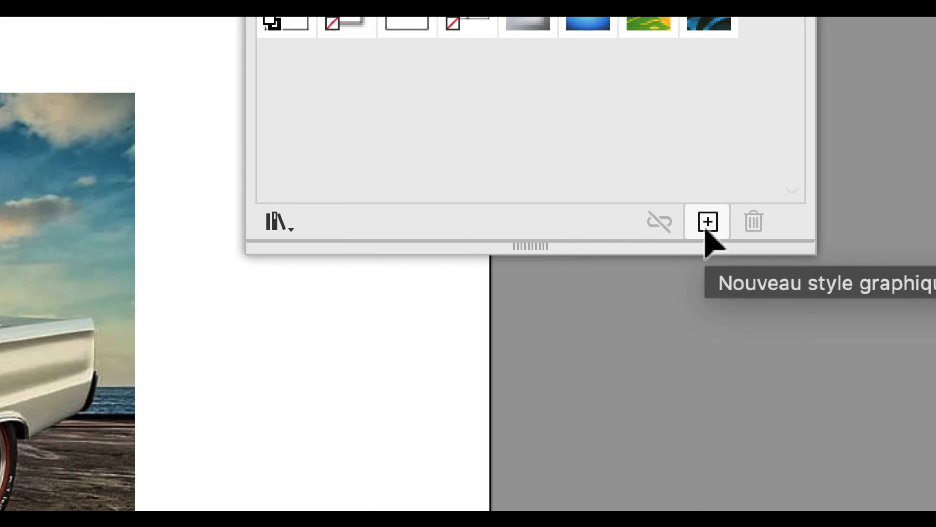
pyautogui.click(707, 227)
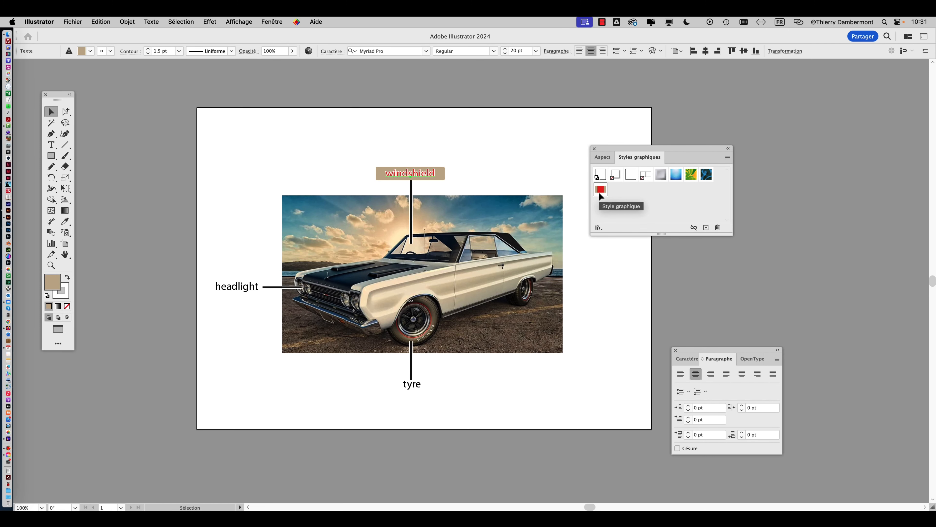
# Select all text sharing the headlight label's font size, apply the new red-and-beige graphic style to it, and deselect.
pyautogui.press('super')
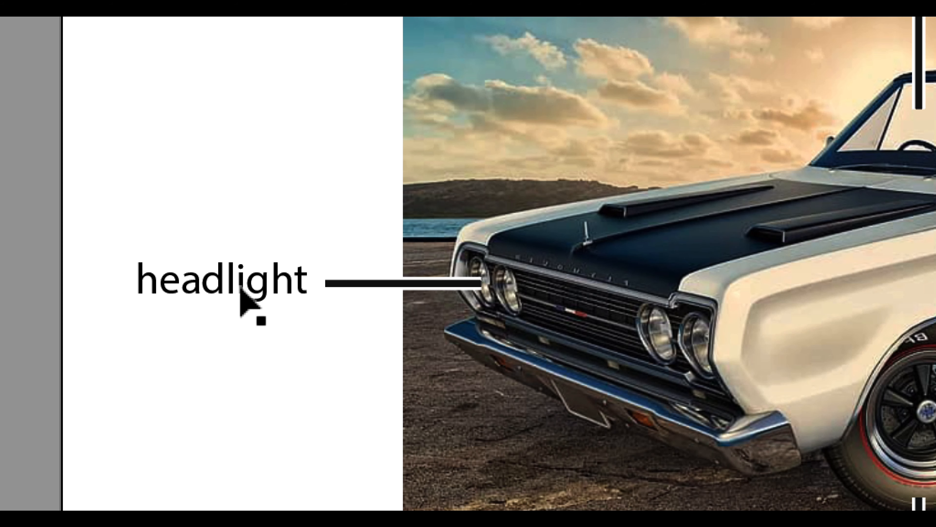
pyautogui.keyDown('super'); pyautogui.click(241, 290); pyautogui.keyUp('super')
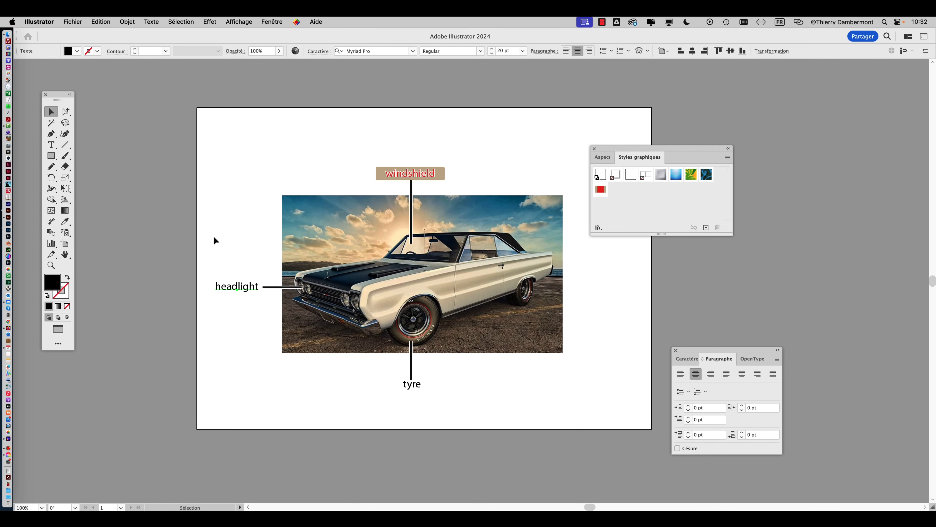
pyautogui.click(189, 19)
pyautogui.moveTo(202, 116)
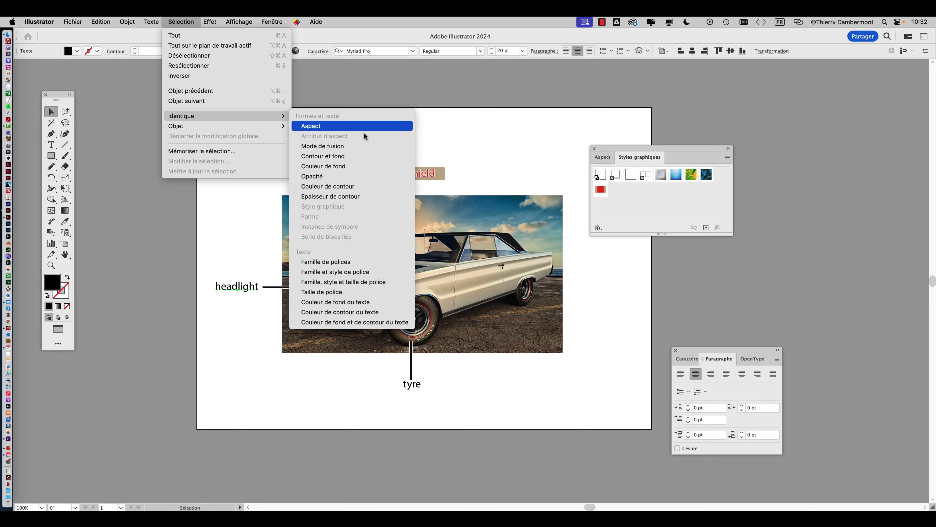
pyautogui.click(374, 288)
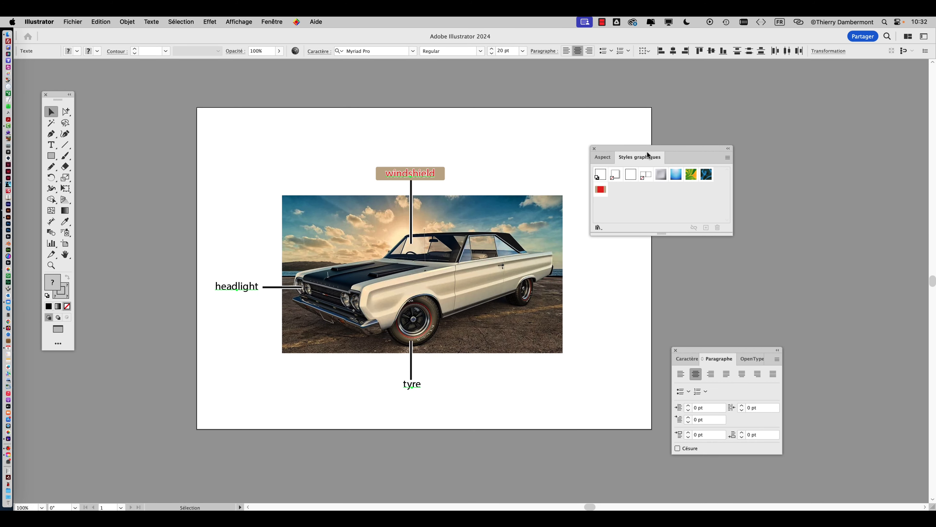
pyautogui.moveTo(650, 149); pyautogui.dragTo(645, 128)
pyautogui.click(596, 169)
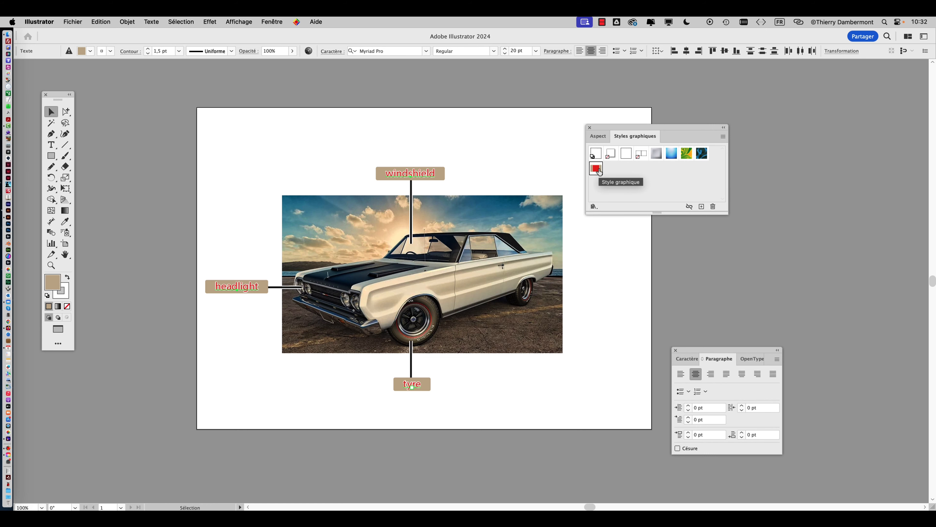
pyautogui.click(413, 394)
# Examine the styled tyre and headlight labels up close, then the three labels together around the car.
pyautogui.scroll(2, 412, 395)
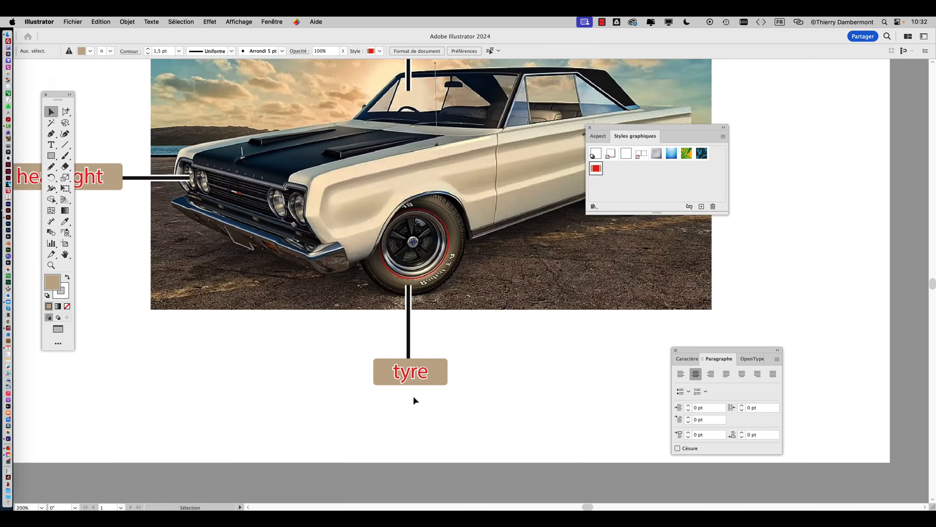
pyautogui.scroll(3, 413, 394)
pyautogui.scroll(-2, 413, 394)
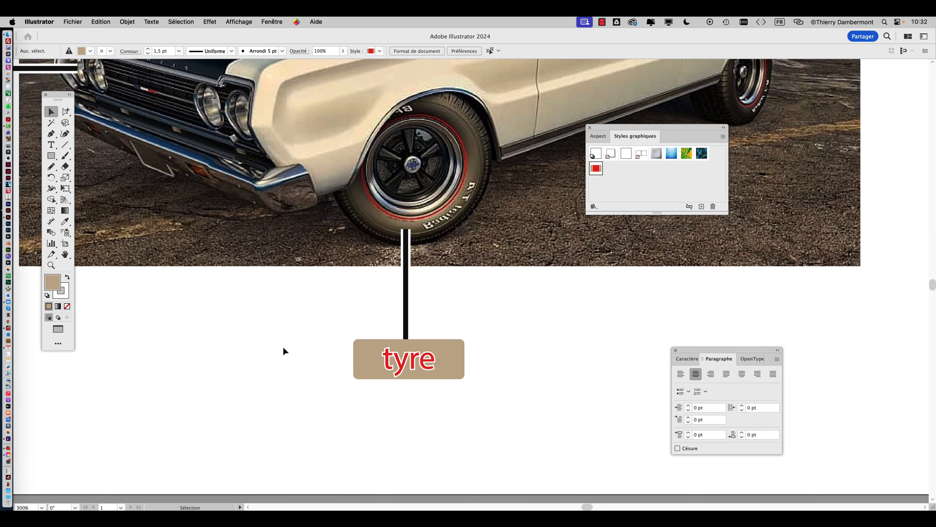
pyautogui.scroll(-1, 271, 344)
pyautogui.moveTo(321, 346); pyautogui.dragTo(621, 377)
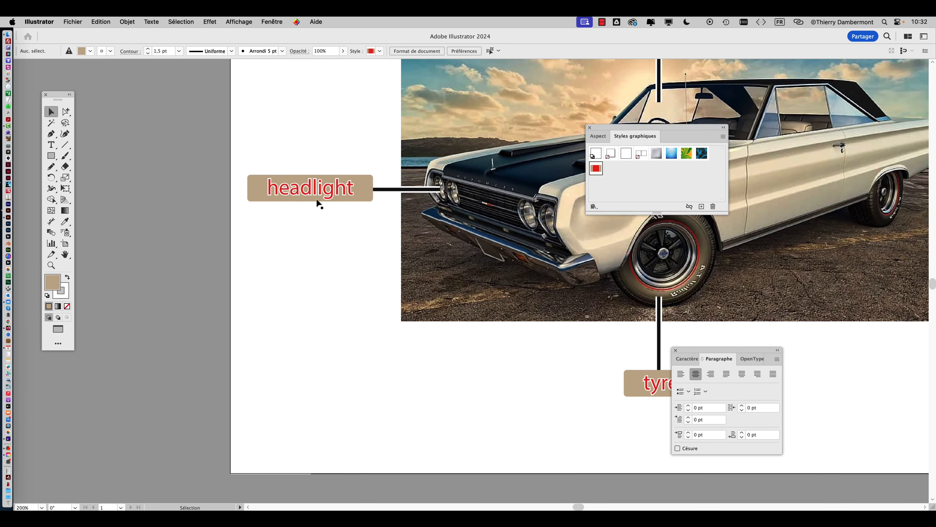
pyautogui.scroll(1, 304, 205)
pyautogui.scroll(1, 304, 209)
pyautogui.press('super+1')
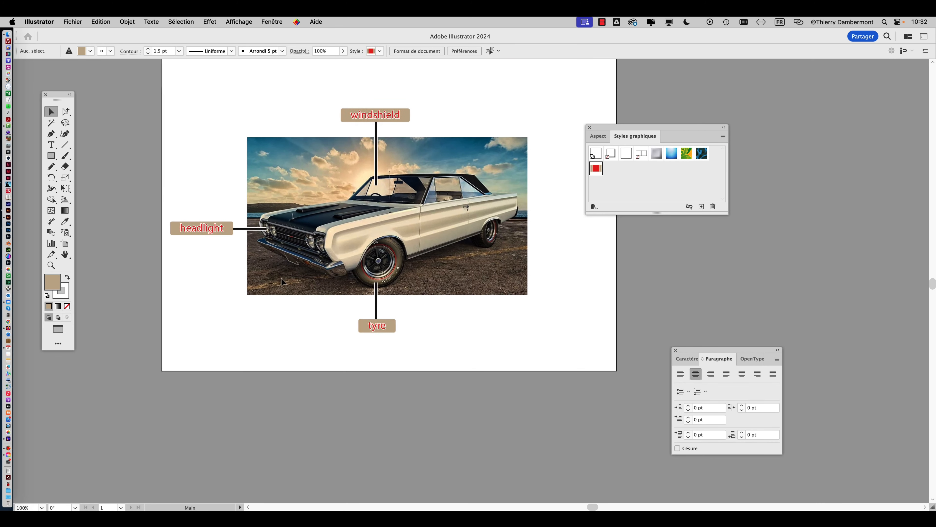
pyautogui.press('super+plus')
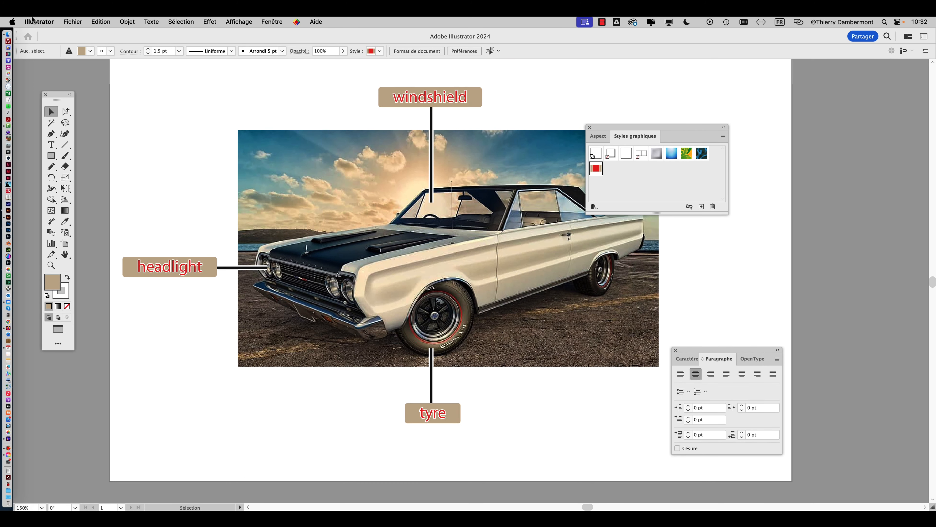
# Save a copy of the document as plymouth - 01solution.ai in the PARTIE C folder, in Adobe Illustrator format.
pyautogui.click(74, 21)
pyautogui.click(122, 122)
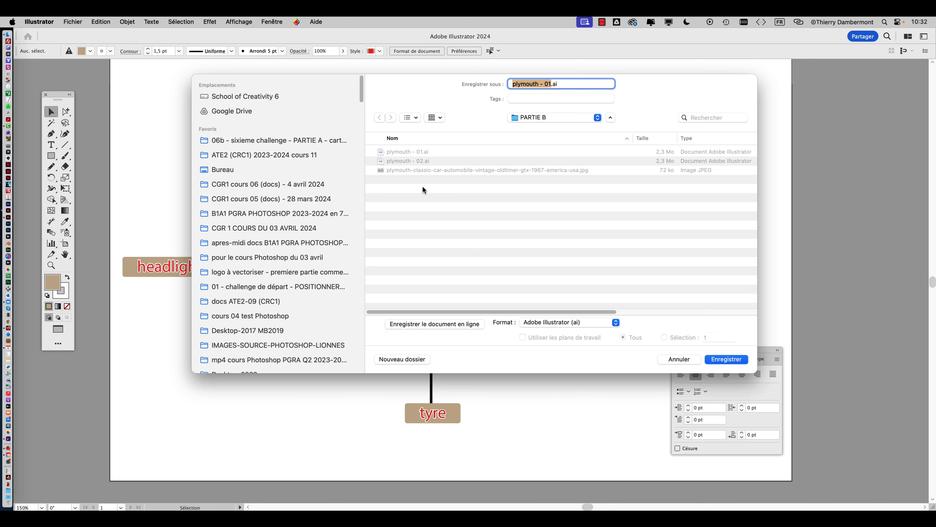
pyautogui.click(552, 85)
pyautogui.write('solution')
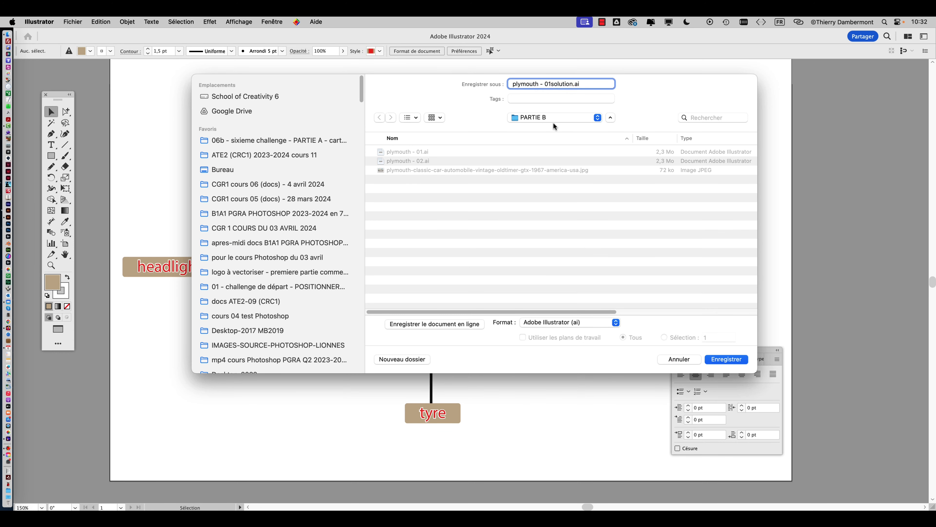
pyautogui.click(553, 118)
pyautogui.click(554, 126)
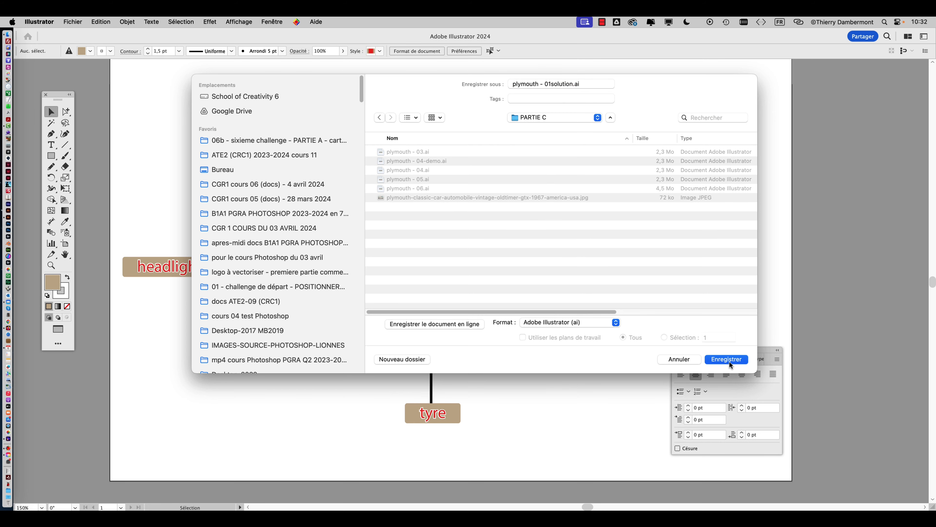
pyautogui.click(726, 359)
pyautogui.click(802, 393)
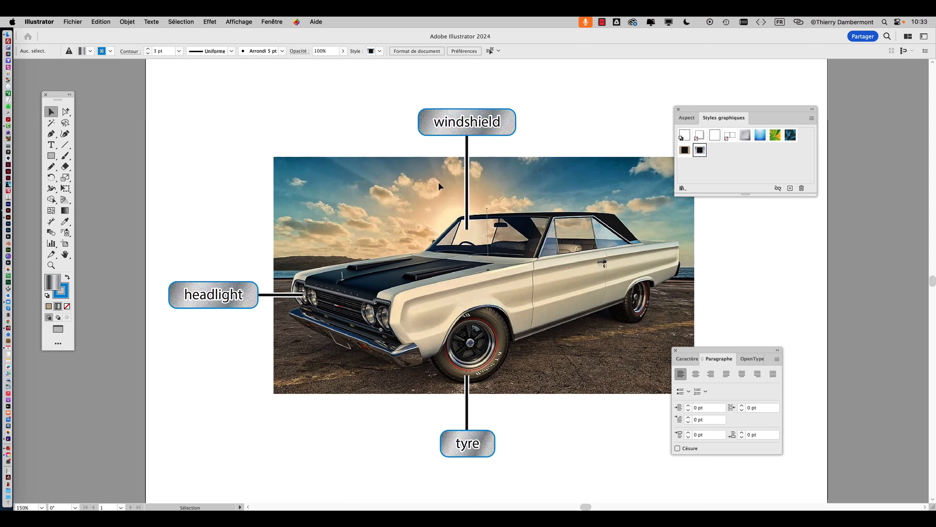
# Examine the silver grained fill and blue outline of the windshield and headlight labels up close, closing the open style and paragraph settings.
pyautogui.scroll(3, 493, 126)
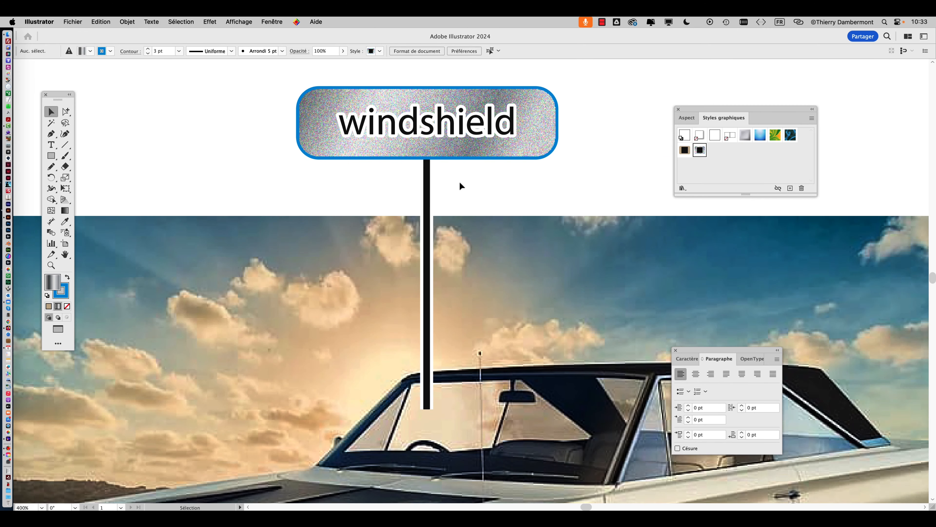
pyautogui.scroll(2, 461, 185)
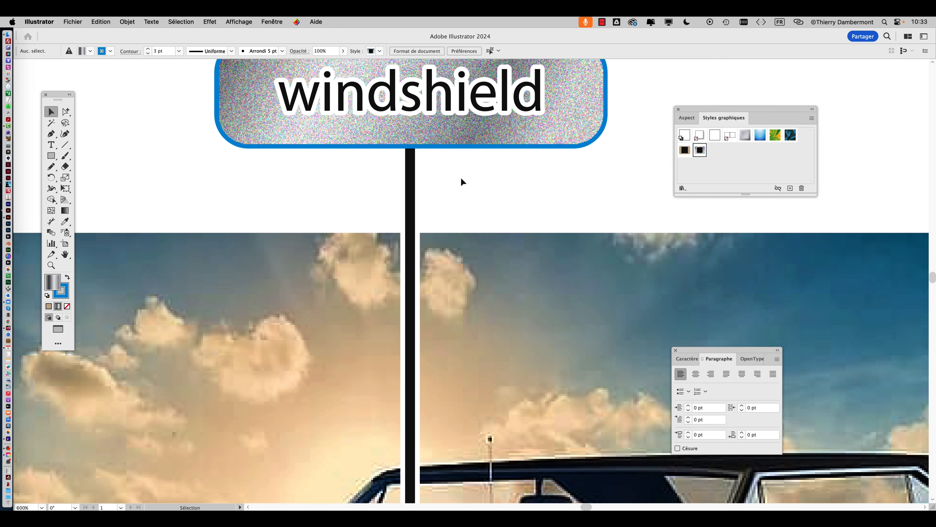
pyautogui.moveTo(462, 181); pyautogui.dragTo(494, 253)
pyautogui.scroll(-2, 473, 274)
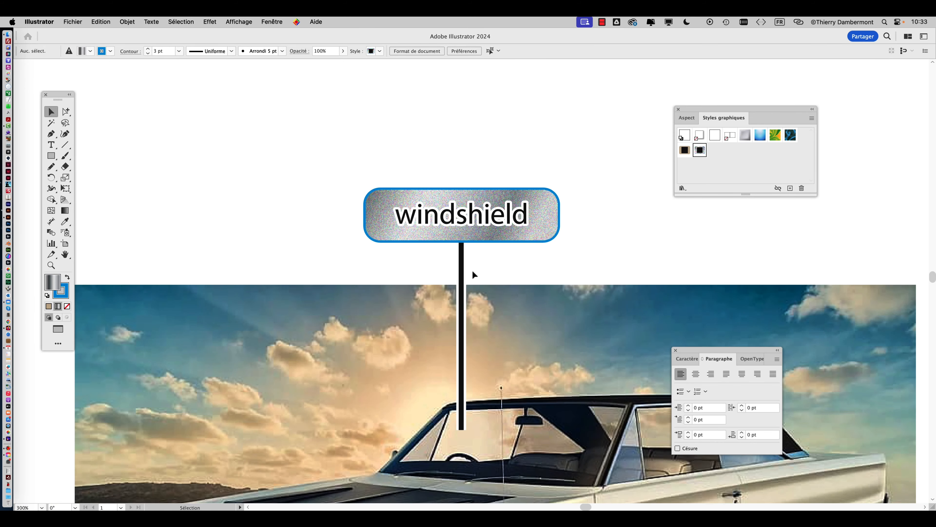
pyautogui.scroll(-5, 194, 344)
pyautogui.hscroll(-5, 194, 343)
pyautogui.scroll(3, 224, 360)
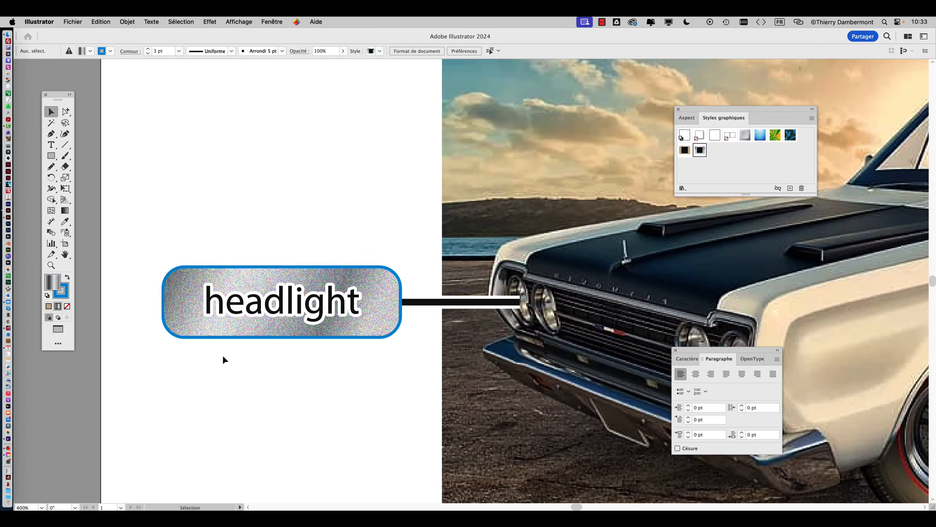
pyautogui.click(679, 109)
pyautogui.click(676, 350)
pyautogui.scroll(3, 263, 332)
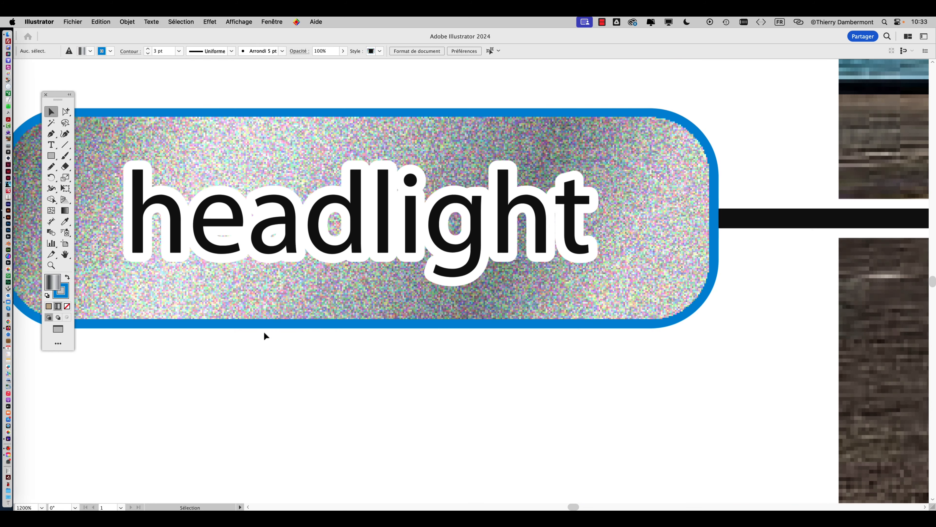
pyautogui.scroll(-2, 318, 343)
pyautogui.hscroll(-5, 318, 342)
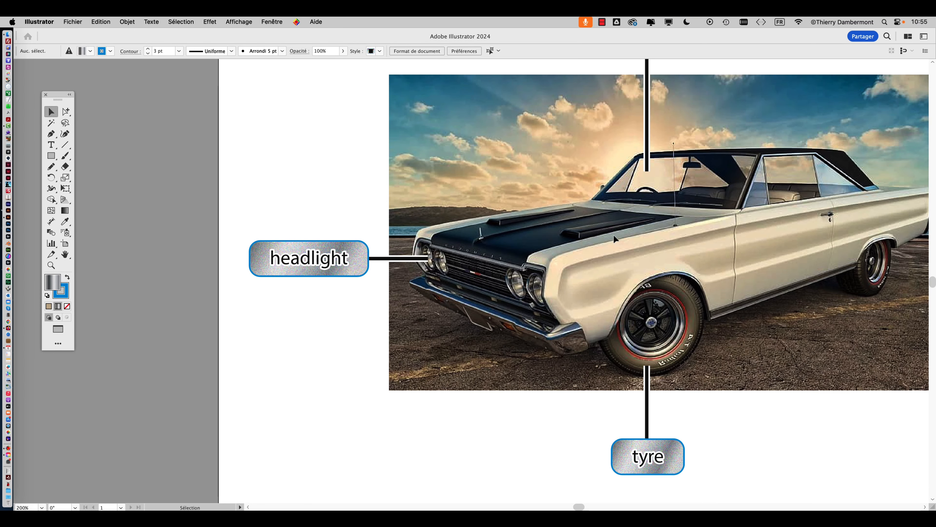
# Select the windshield label and show its appearance attributes next to it.
pyautogui.press('space')
pyautogui.moveTo(642, 180); pyautogui.dragTo(463, 295)
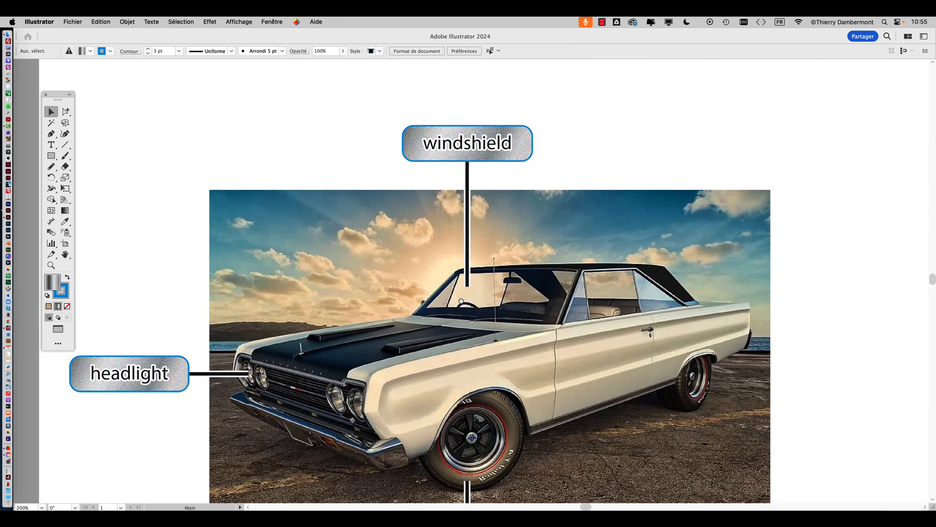
pyautogui.scroll(2, 475, 168)
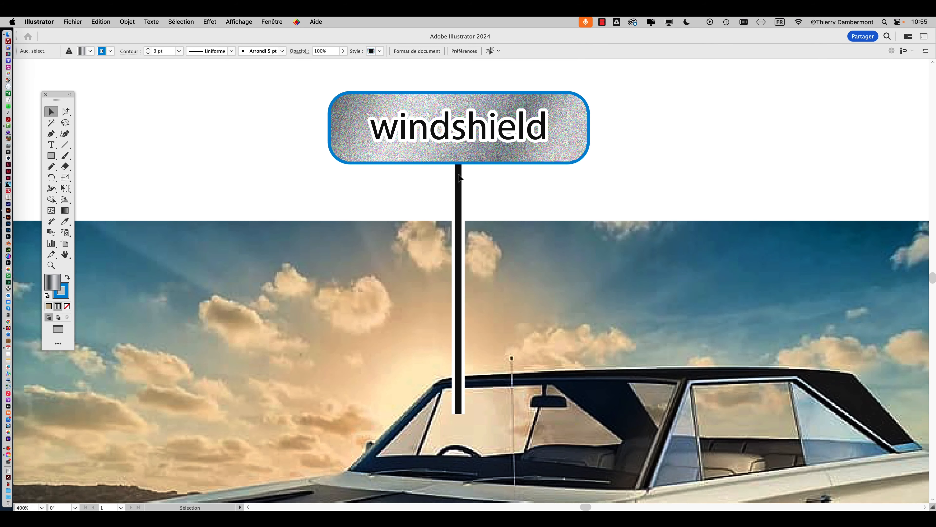
pyautogui.press('space')
pyautogui.moveTo(403, 215); pyautogui.dragTo(392, 250)
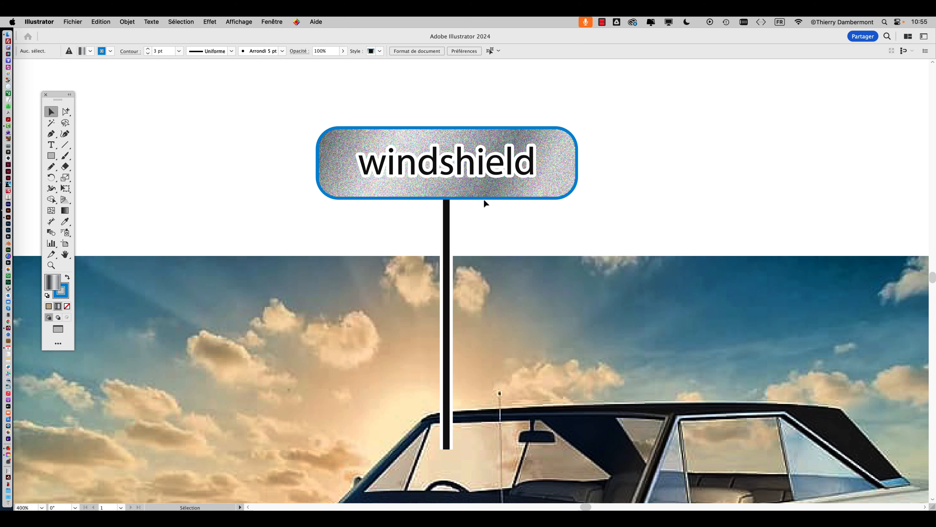
pyautogui.scroll(1, 484, 201)
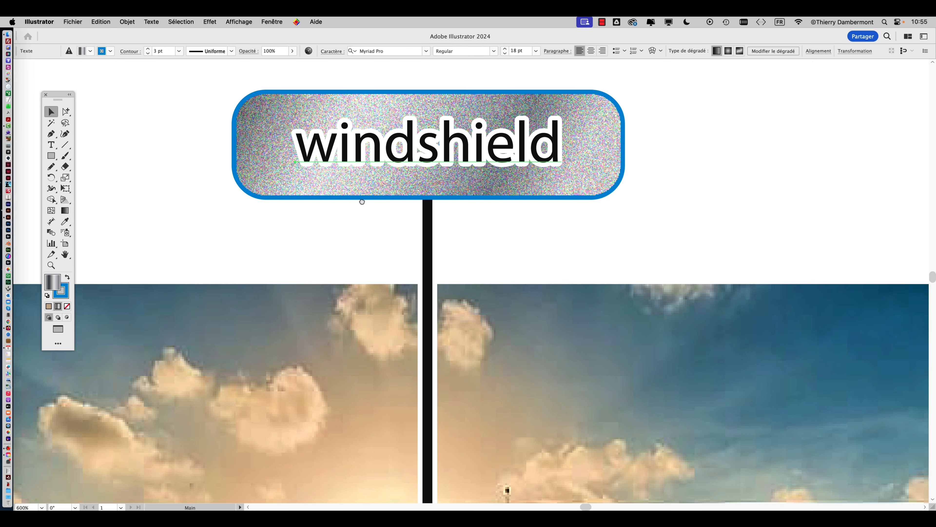
pyautogui.hscroll(5, 362, 202)
pyautogui.click(272, 21)
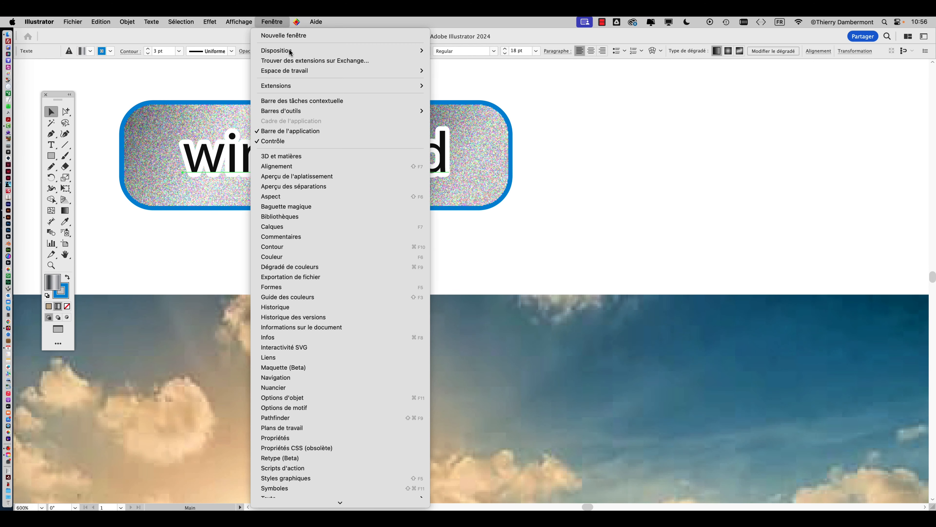
pyautogui.click(311, 199)
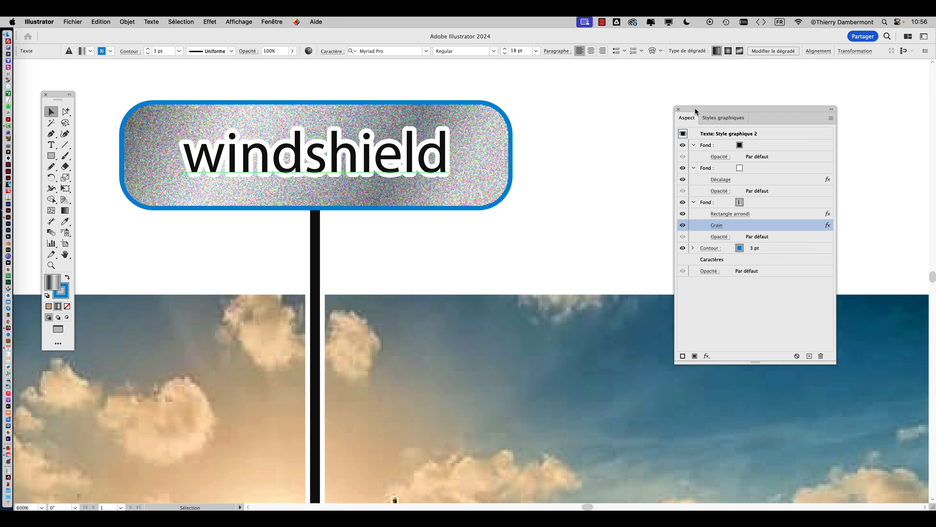
pyautogui.moveTo(695, 107); pyautogui.dragTo(612, 84)
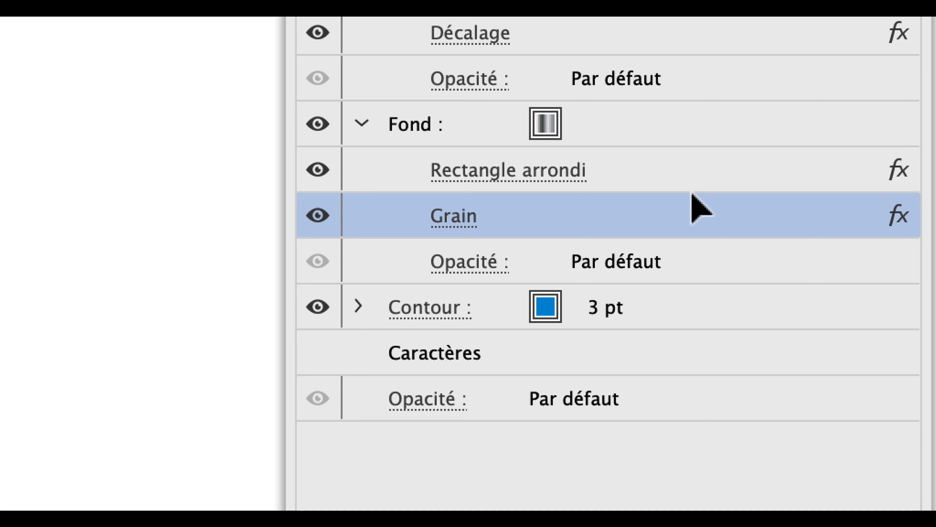
# Expand the blue 3 pt stroke and compare the Rectangle arrondi effects of the gradient fill and the stroke.
pyautogui.click(668, 181)
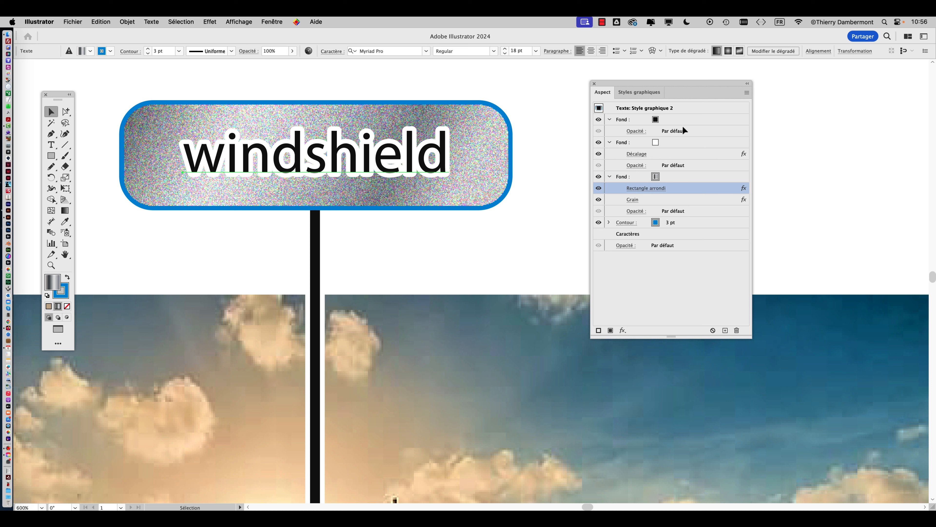
pyautogui.click(608, 222)
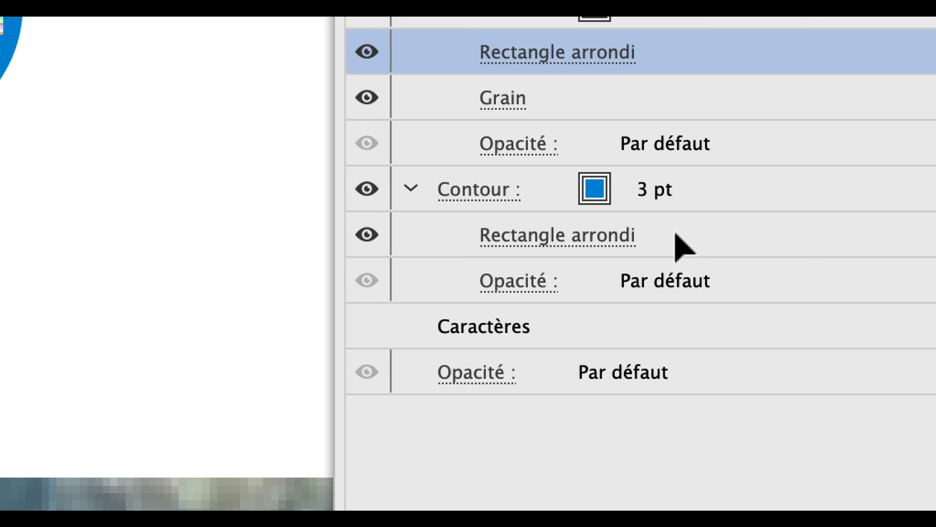
pyautogui.click(676, 234)
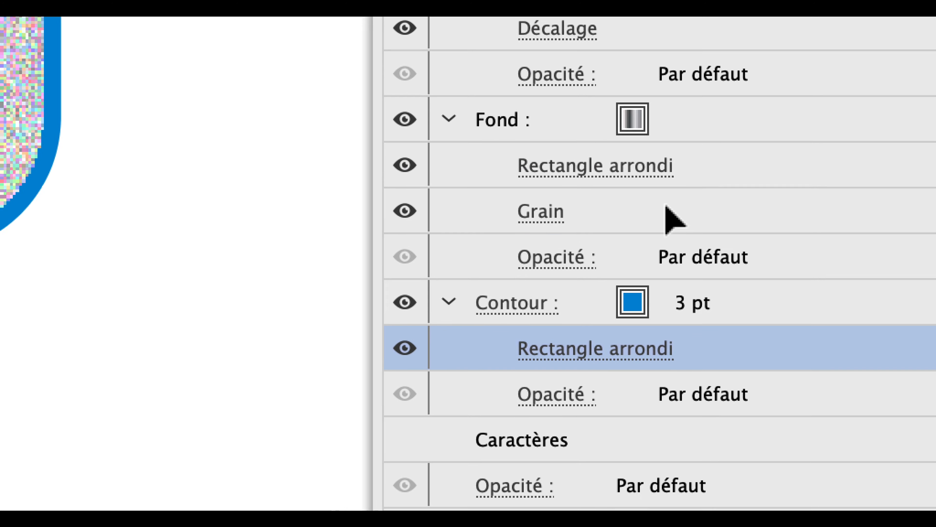
pyautogui.click(669, 59)
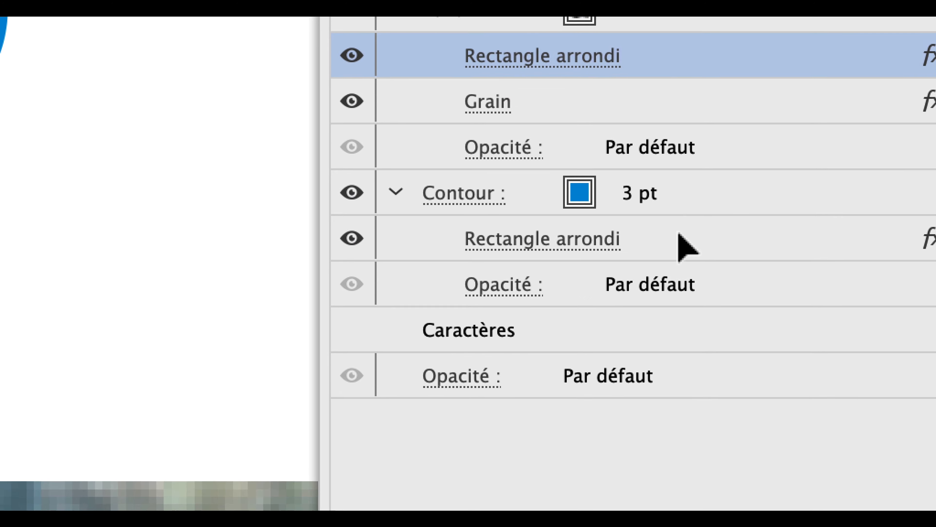
pyautogui.click(700, 376)
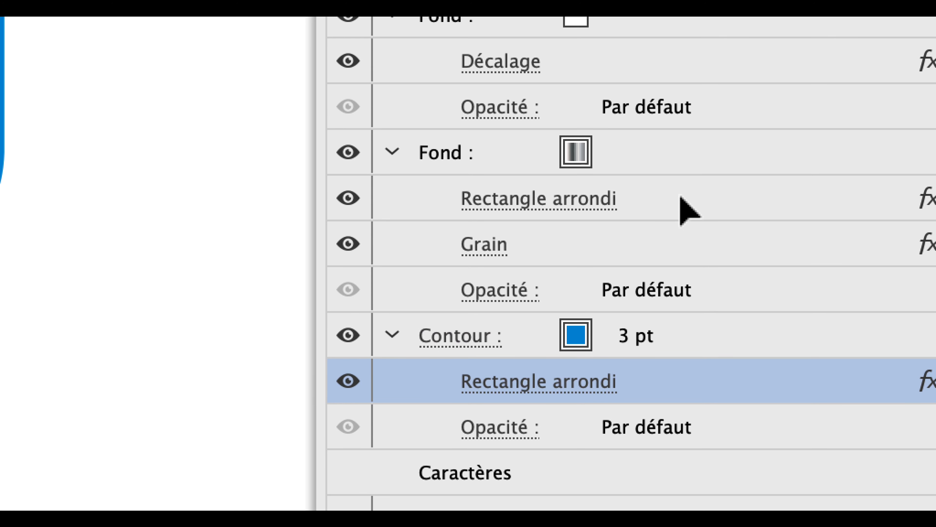
pyautogui.click(685, 96)
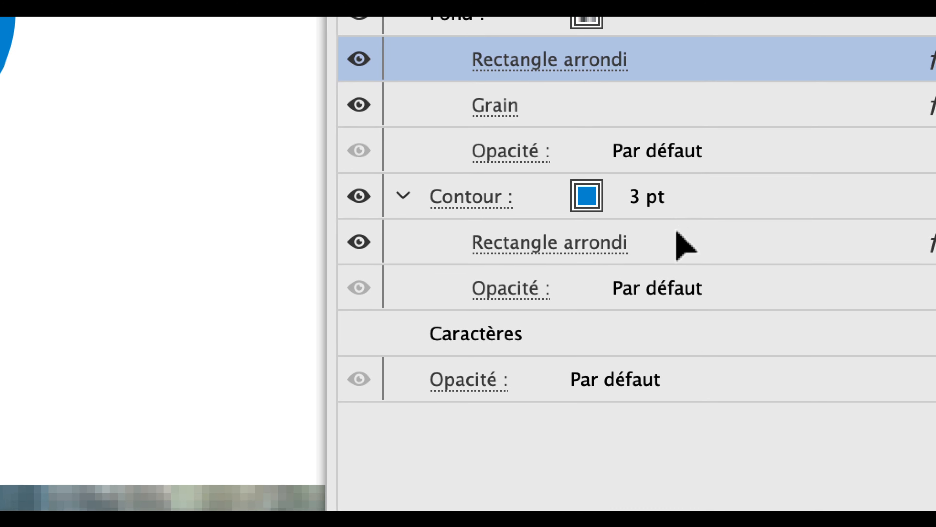
pyautogui.click(677, 232)
pyautogui.click(699, 78)
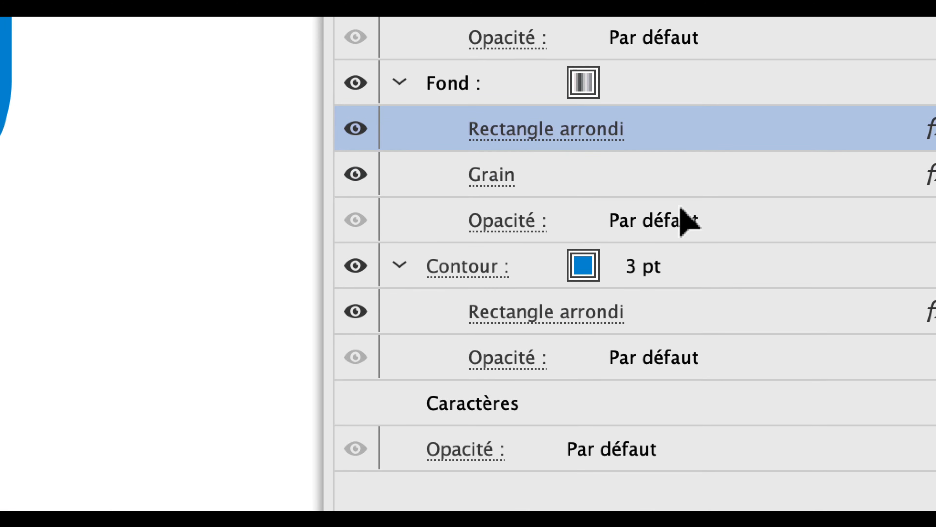
pyautogui.click(657, 315)
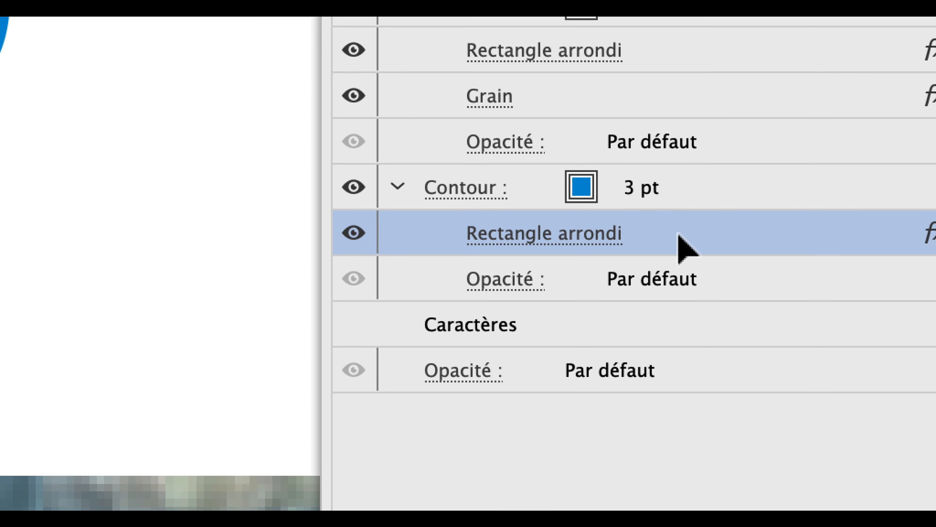
# Delete the blue stroke's Rectangle arrondi effect and replace it with a copy of the gradient fill's Rectangle arrondi effect.
pyautogui.moveTo(677, 235); pyautogui.dragTo(922, 450)
pyautogui.moveTo(725, 277); pyautogui.dragTo(716, 445)
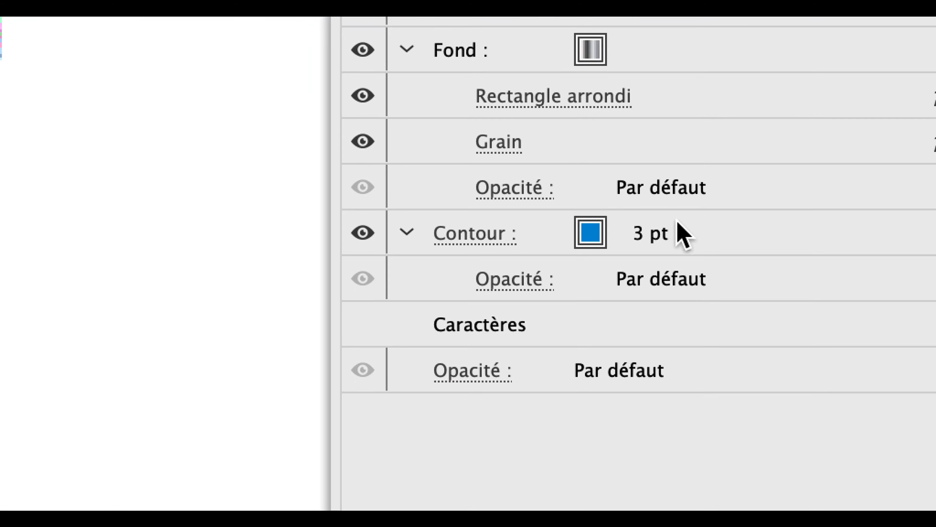
pyautogui.click(681, 198)
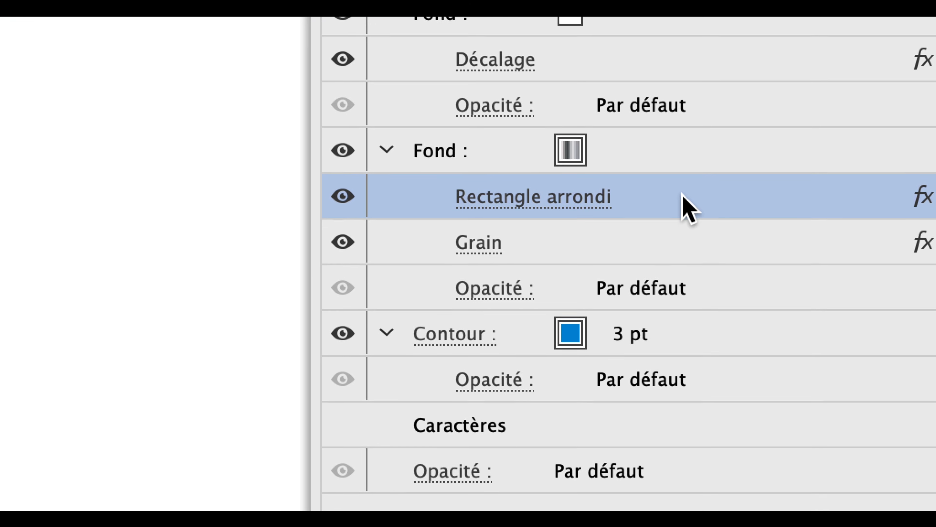
pyautogui.moveTo(685, 204); pyautogui.dragTo(693, 337)
pyautogui.moveTo(684, 227); pyautogui.dragTo(685, 224)
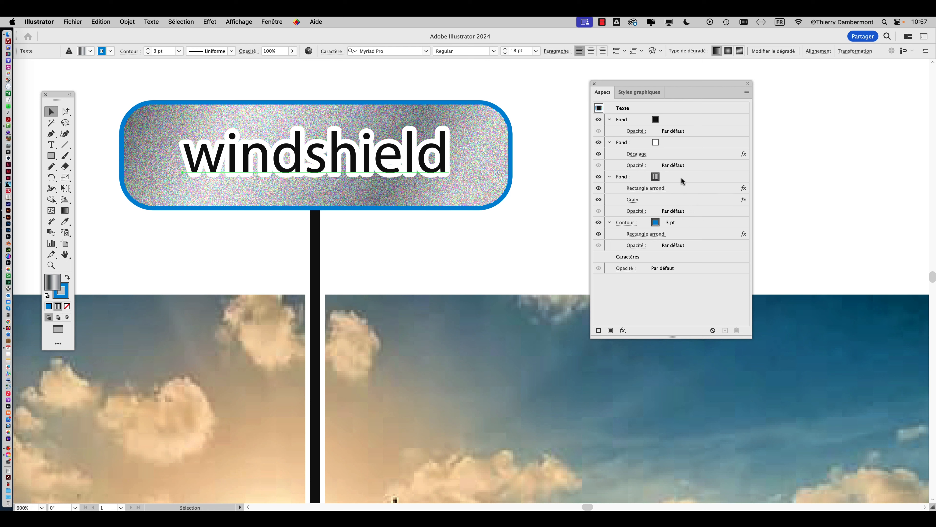
# Select the windshield label's gradient fill and show the document's colour swatches between the label and its appearance attributes.
pyautogui.click(682, 177)
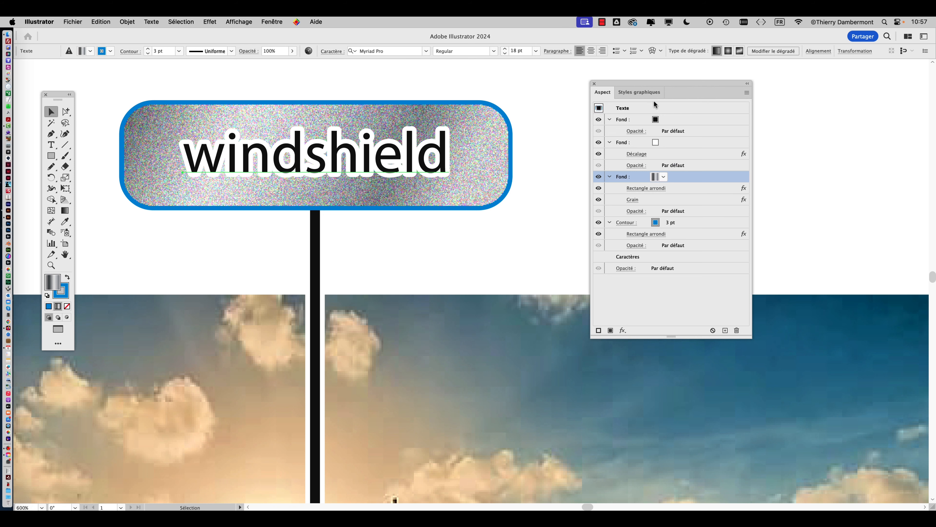
pyautogui.moveTo(636, 83); pyautogui.dragTo(770, 81)
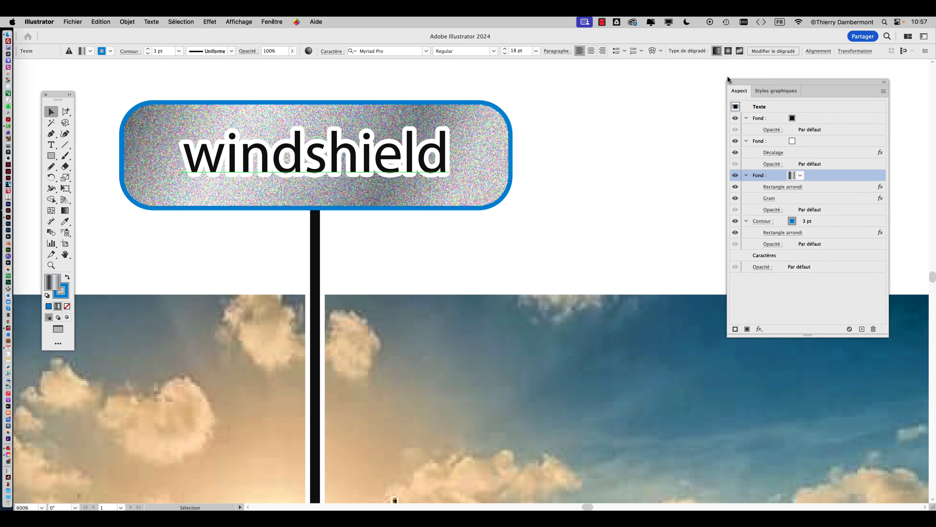
pyautogui.click(273, 21)
pyautogui.scroll(-4, 320, 268)
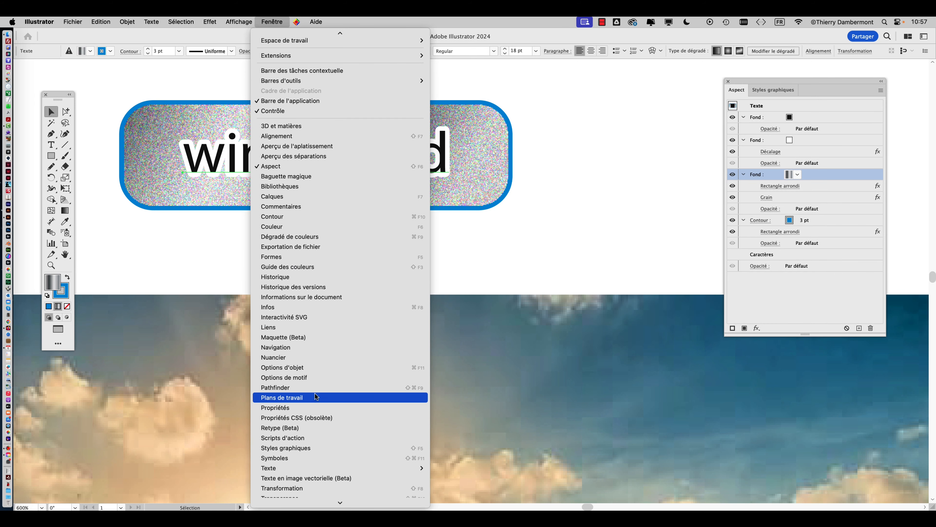
pyautogui.scroll(-1, 316, 389)
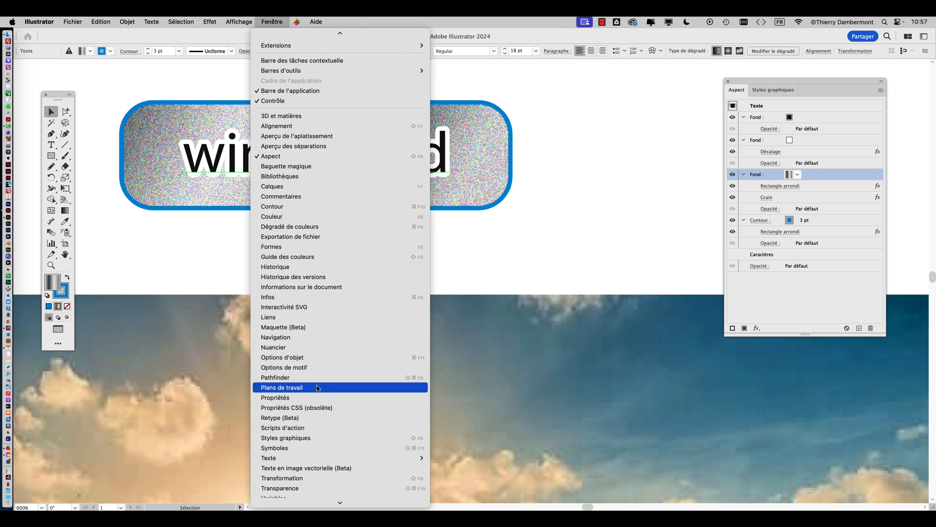
pyautogui.click(312, 347)
pyautogui.moveTo(112, 398); pyautogui.dragTo(605, 106)
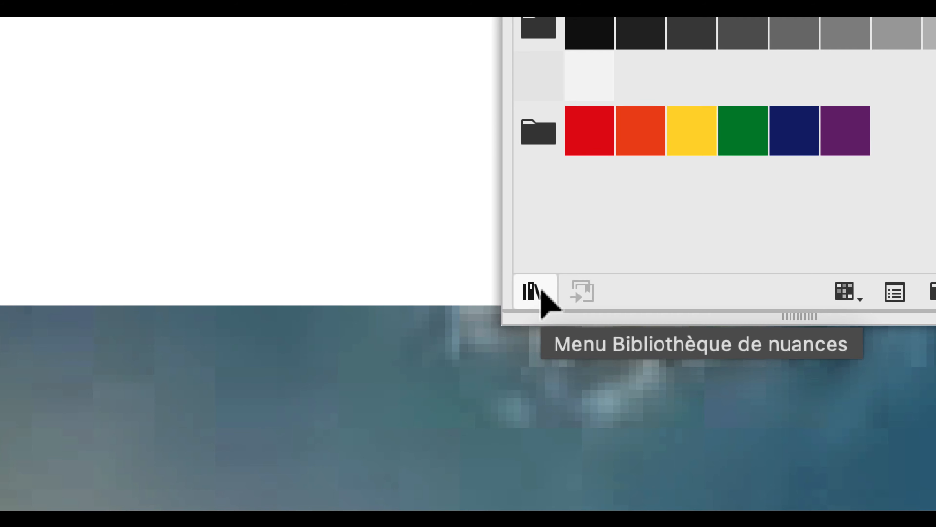
# Load the Métaux gradient swatch library and place it below the windshield label.
pyautogui.click(541, 290)
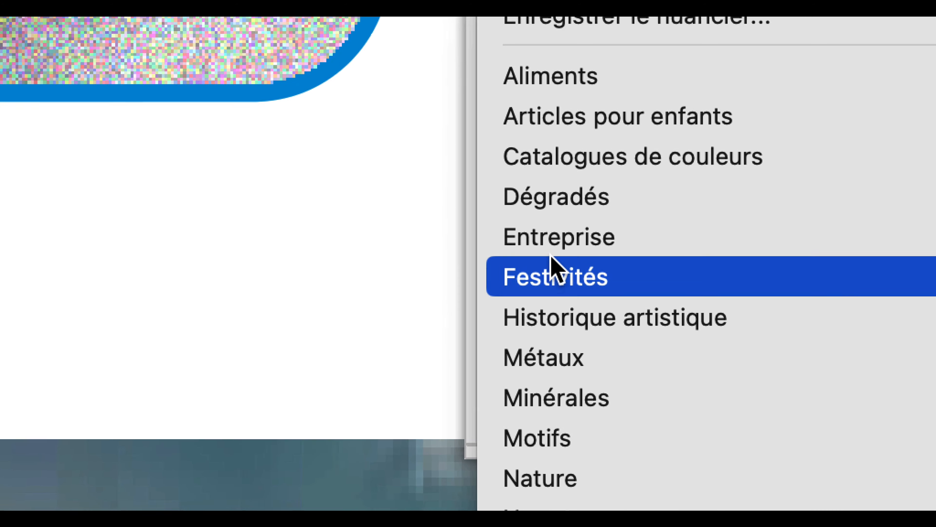
pyautogui.moveTo(918, 54)
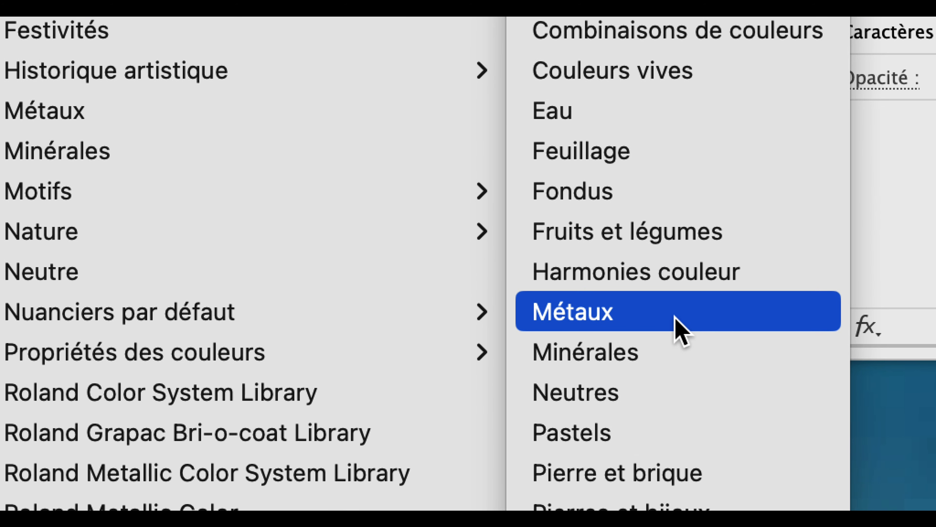
pyautogui.click(676, 318)
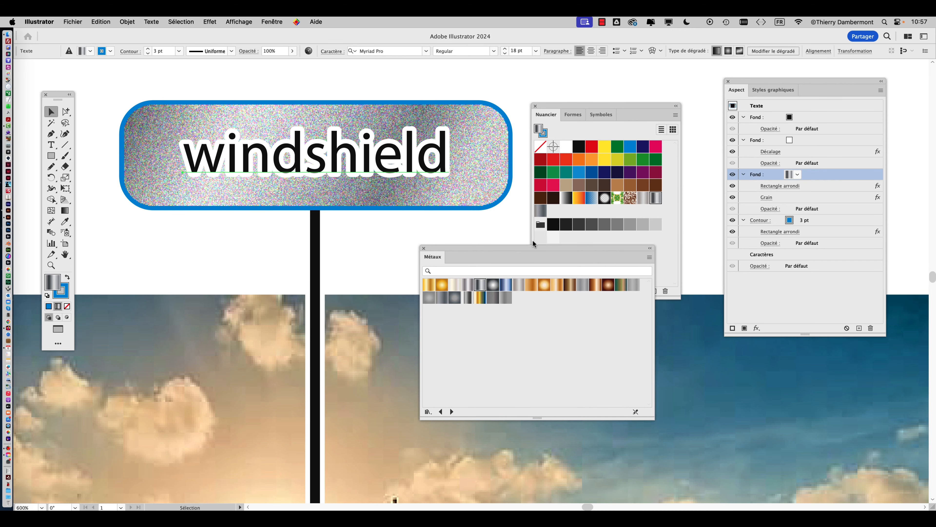
pyautogui.moveTo(533, 248); pyautogui.dragTo(307, 241)
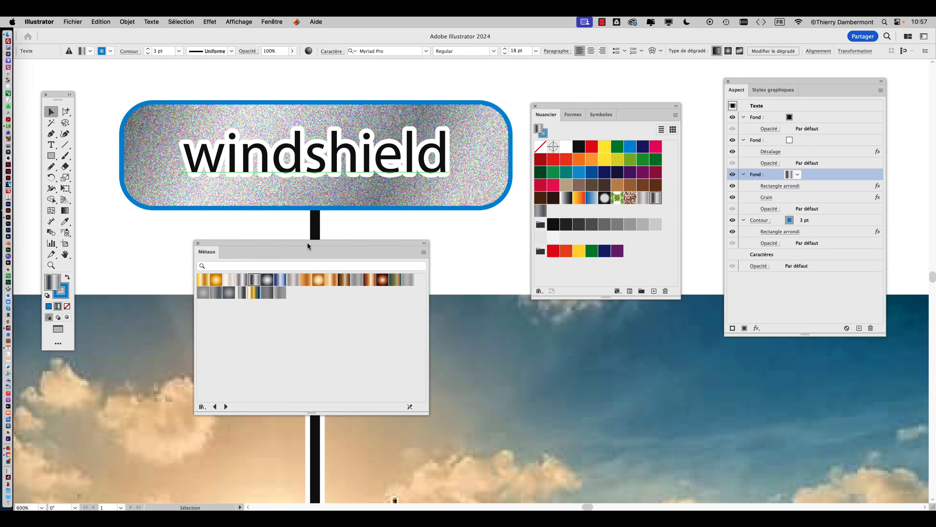
pyautogui.click(424, 252)
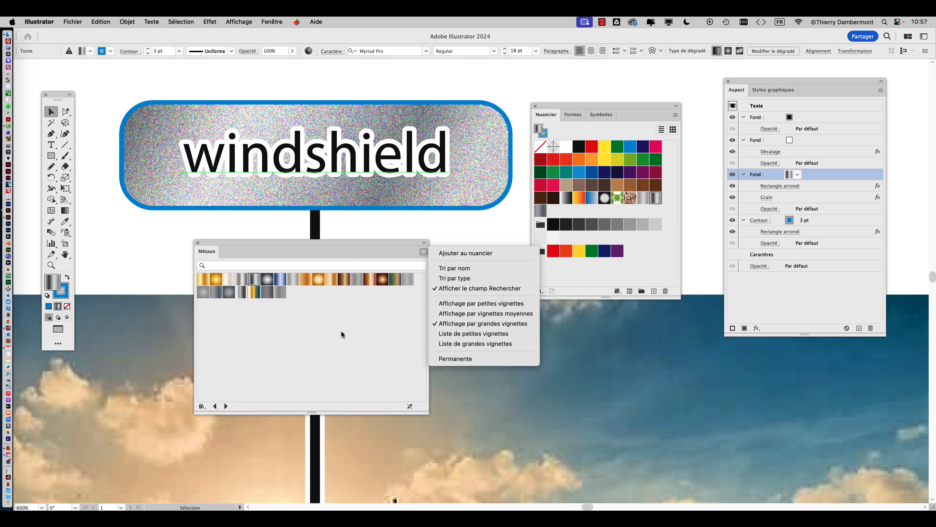
pyautogui.click(341, 331)
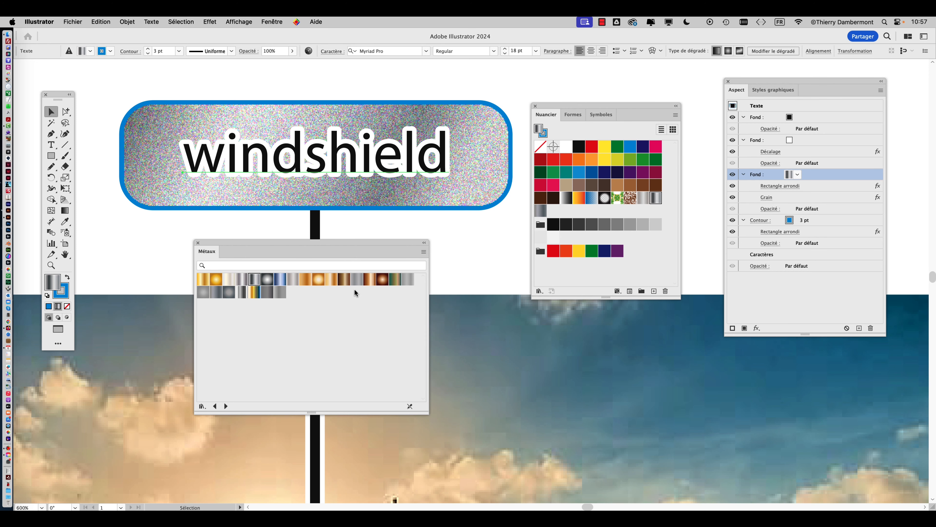
# Try several Métaux gradients on the label's gradient fill, ending with the green-to-copper one.
pyautogui.click(321, 281)
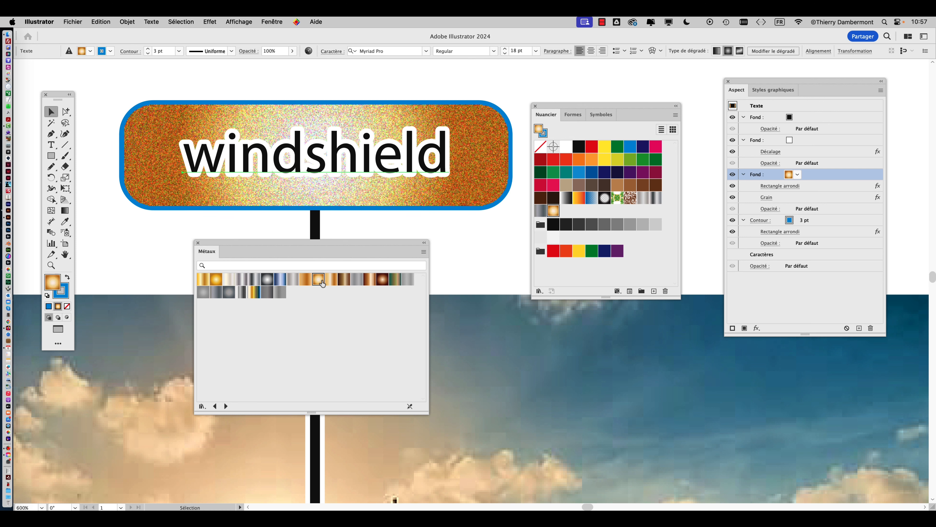
pyautogui.click(356, 282)
pyautogui.click(345, 282)
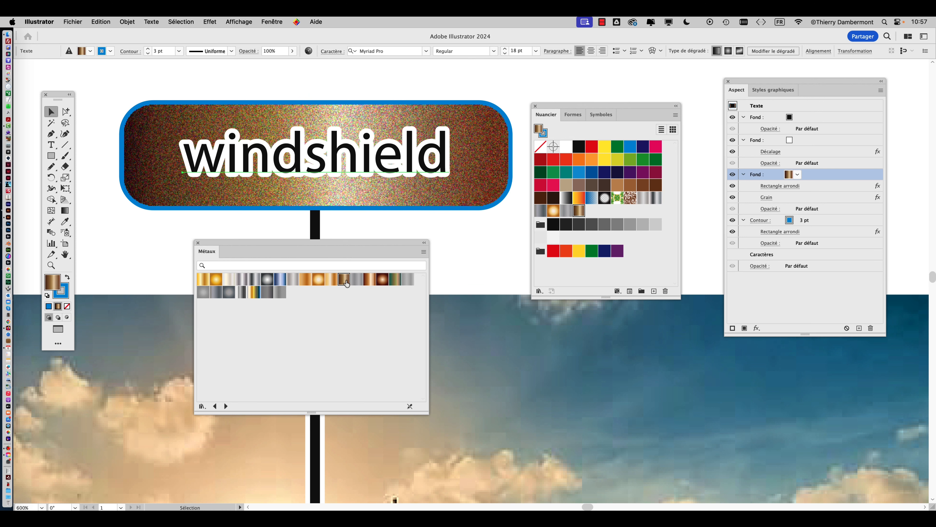
pyautogui.click(375, 281)
pyautogui.click(395, 279)
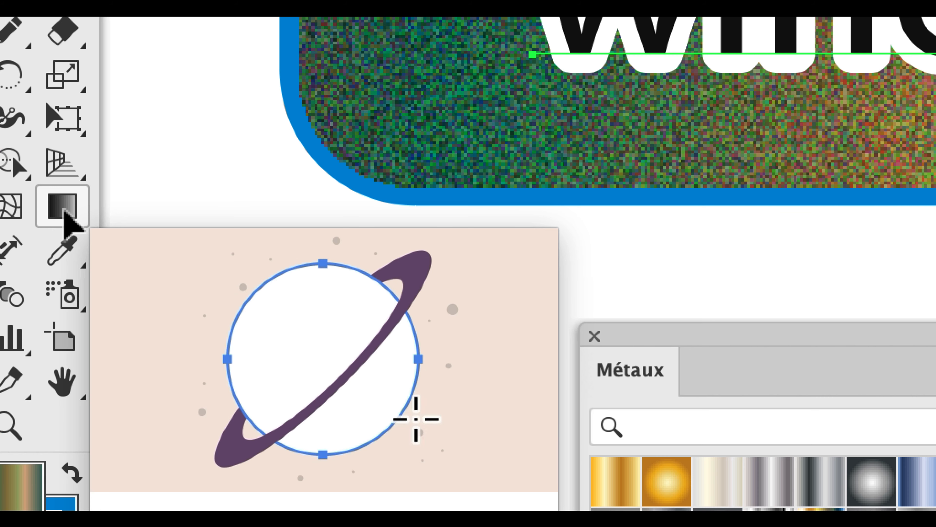
# Redraw the fill's gradient diagonally across the windshield label, from beyond its upper-left corner to its lower-right corner, and close the Métaux library.
pyautogui.click(65, 211)
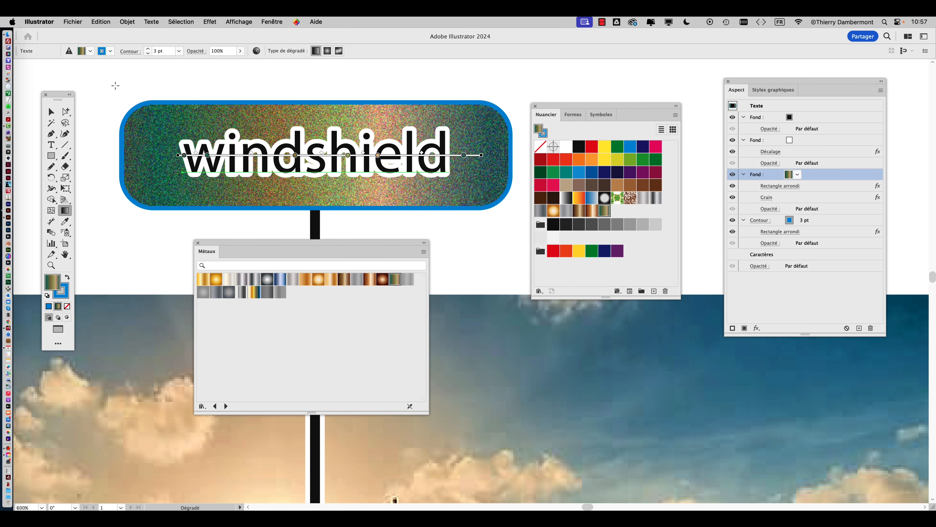
pyautogui.moveTo(115, 86); pyautogui.dragTo(494, 235)
pyautogui.moveTo(449, 70)
pyautogui.mouseDown()
pyautogui.moveTo(167, 282)
pyautogui.moveTo(154, 278)
pyautogui.mouseUp()
pyautogui.moveTo(127, 67); pyautogui.dragTo(490, 225)
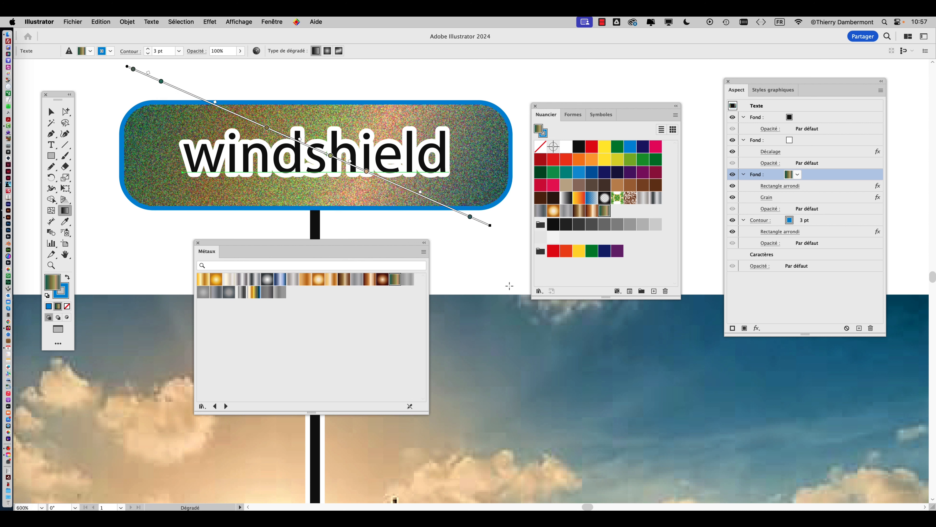
pyautogui.click(198, 243)
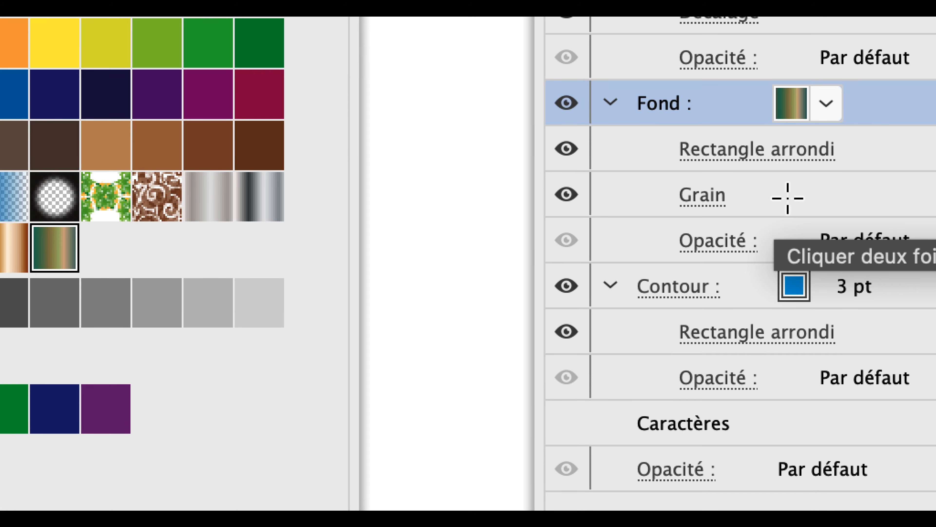
# Replace the gradient fill's Grain effect with a new Grain texture effect of the Vertical type.
pyautogui.moveTo(789, 198); pyautogui.dragTo(854, 301)
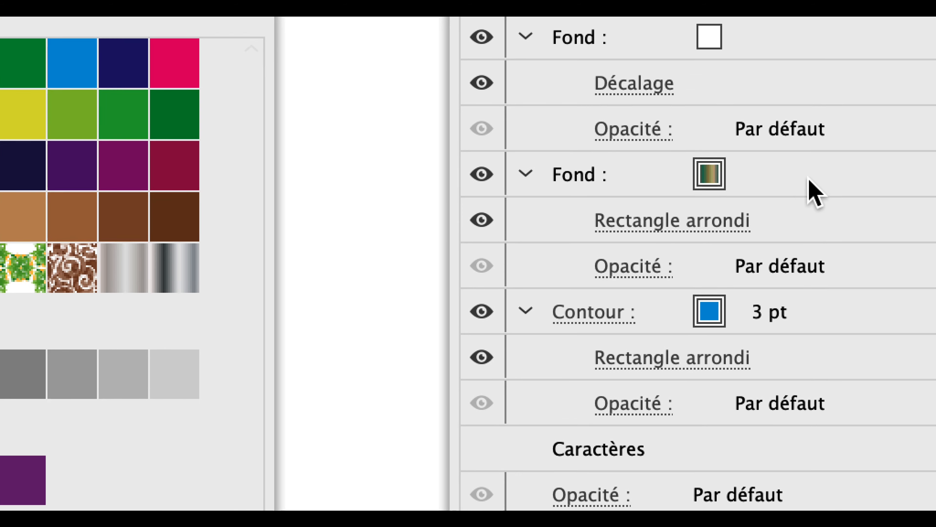
pyautogui.click(814, 179)
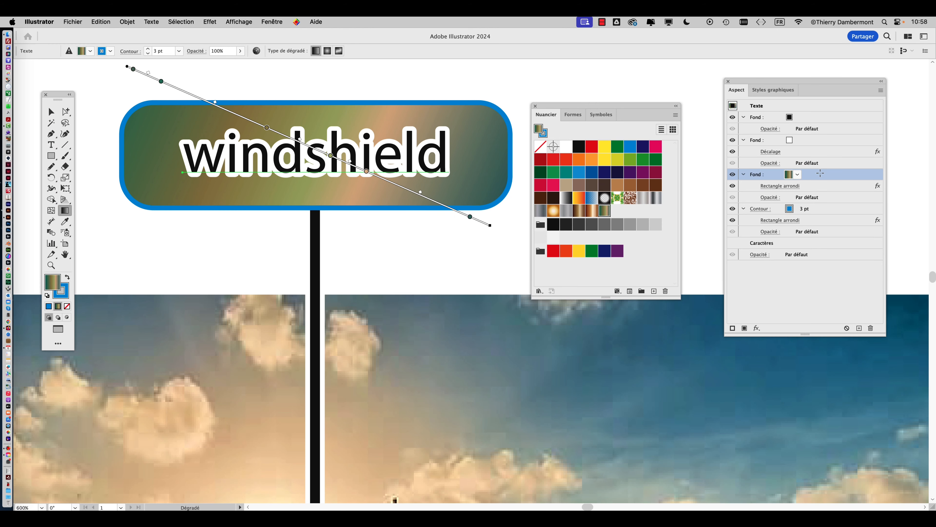
pyautogui.press('v')
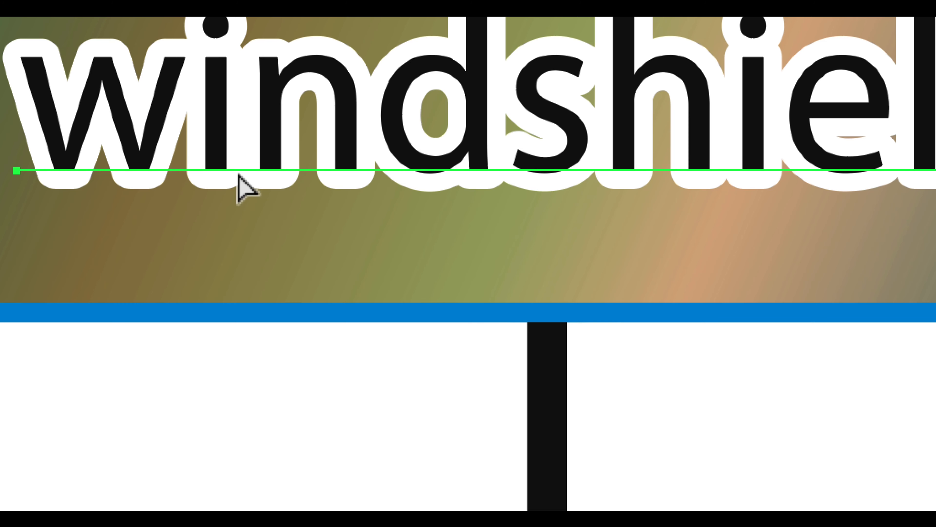
pyautogui.click(210, 22)
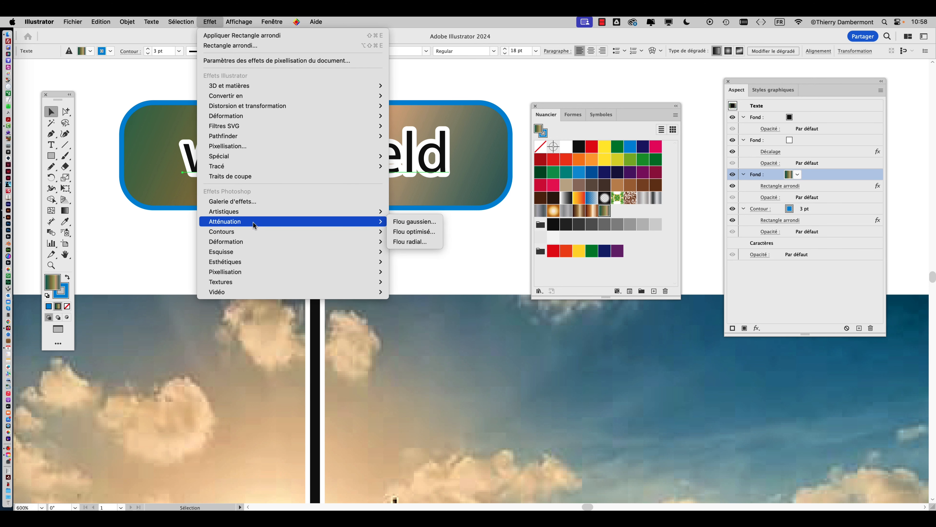
pyautogui.moveTo(262, 284)
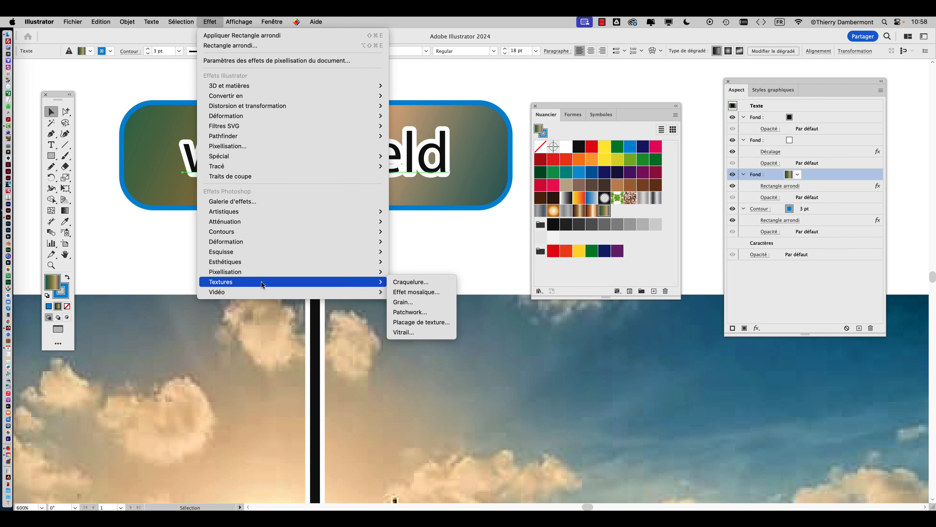
pyautogui.click(403, 301)
pyautogui.click(627, 207)
pyautogui.click(658, 207)
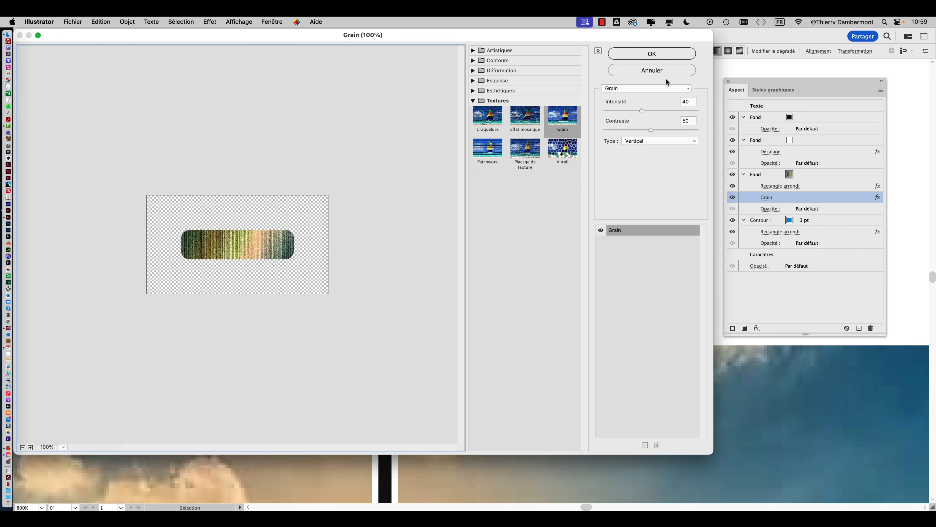
pyautogui.click(659, 53)
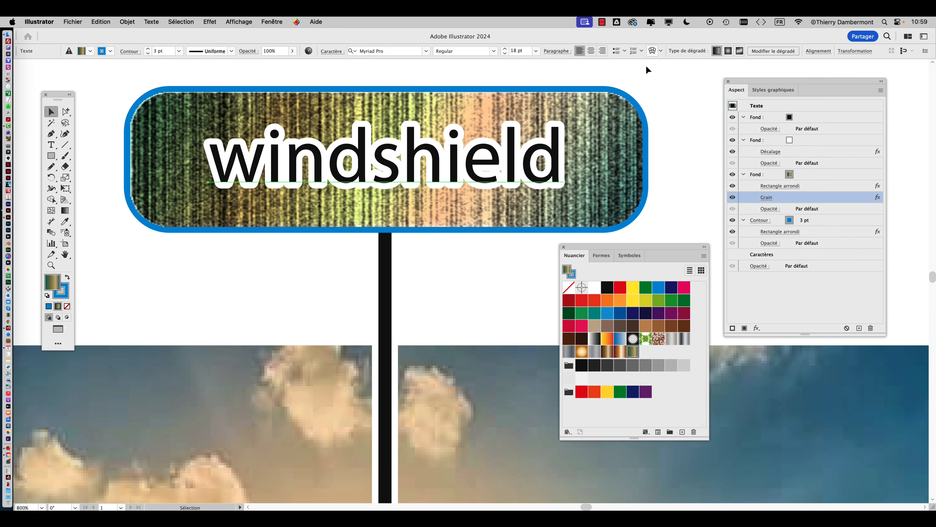
# Edit the gradient fill's Grain effect, setting its intensity to 7 and its contrast to 46.
pyautogui.doubleClick(796, 198)
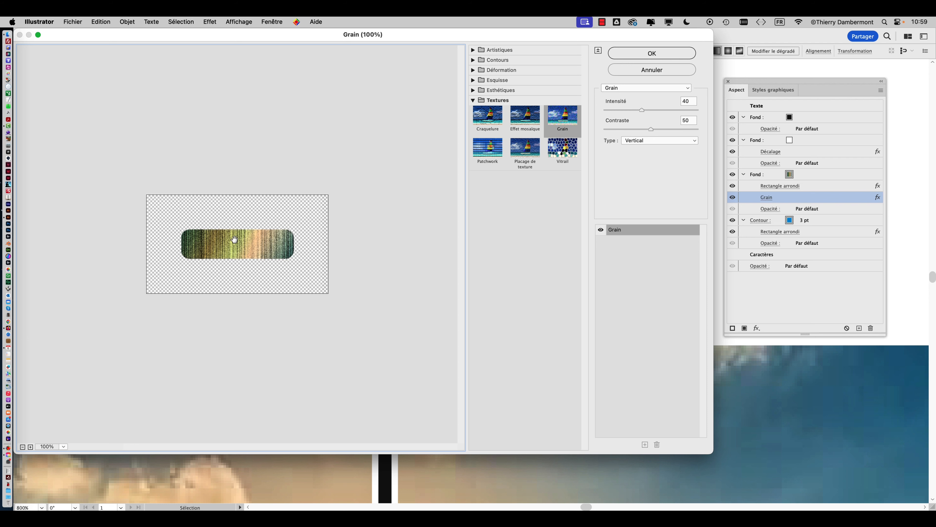
pyautogui.keyDown('super'); pyautogui.click(234, 243); pyautogui.keyUp('super')
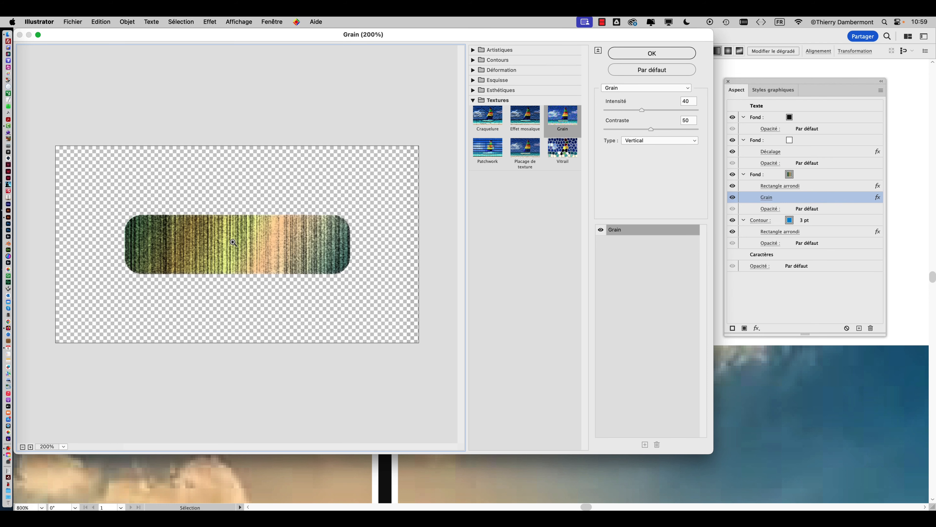
pyautogui.keyDown('super'); pyautogui.click(234, 243); pyautogui.keyUp('super')
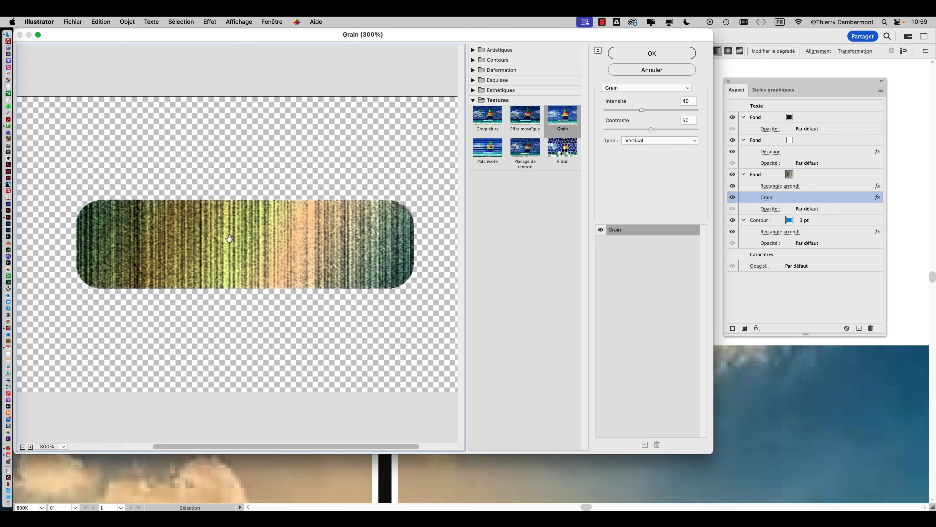
pyautogui.keyDown('super'); pyautogui.click(230, 239); pyautogui.keyUp('super')
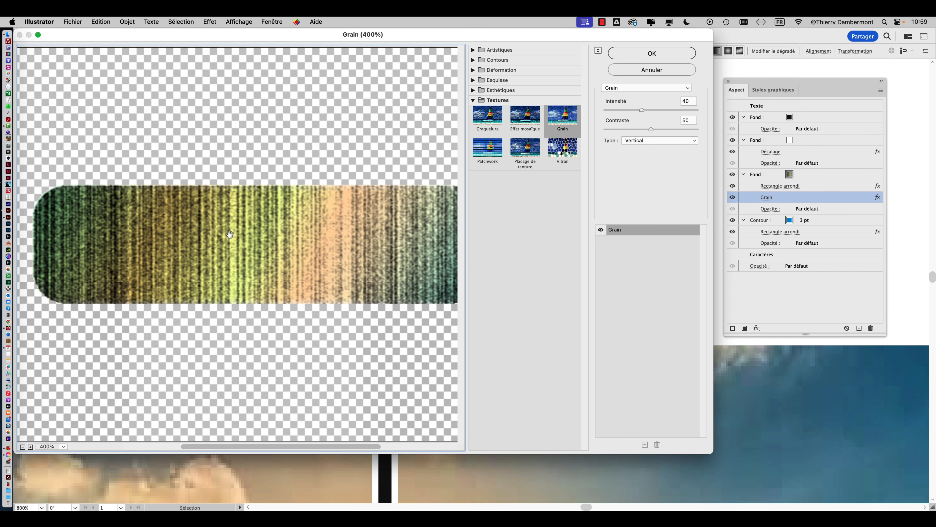
pyautogui.keyDown('alt'); pyautogui.click(229, 234); pyautogui.keyUp('alt')
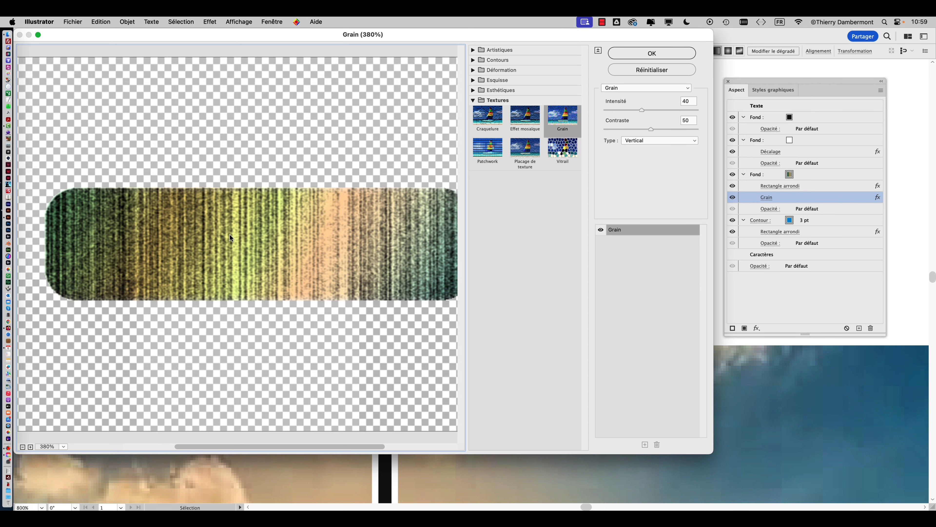
pyautogui.scroll(3, 229, 235)
pyautogui.scroll(-4, 229, 234)
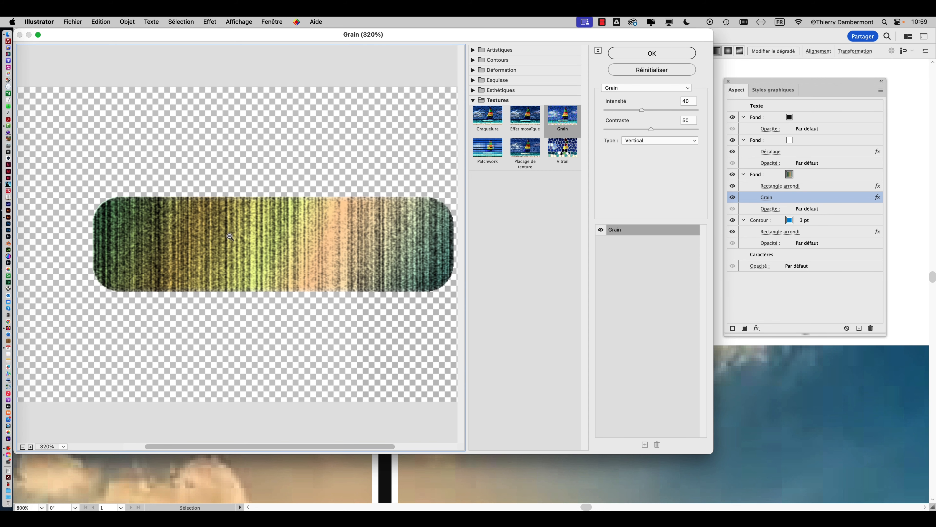
pyautogui.moveTo(237, 243); pyautogui.dragTo(231, 223)
pyautogui.moveTo(651, 129); pyautogui.dragTo(647, 129)
pyautogui.moveTo(641, 110); pyautogui.dragTo(610, 109)
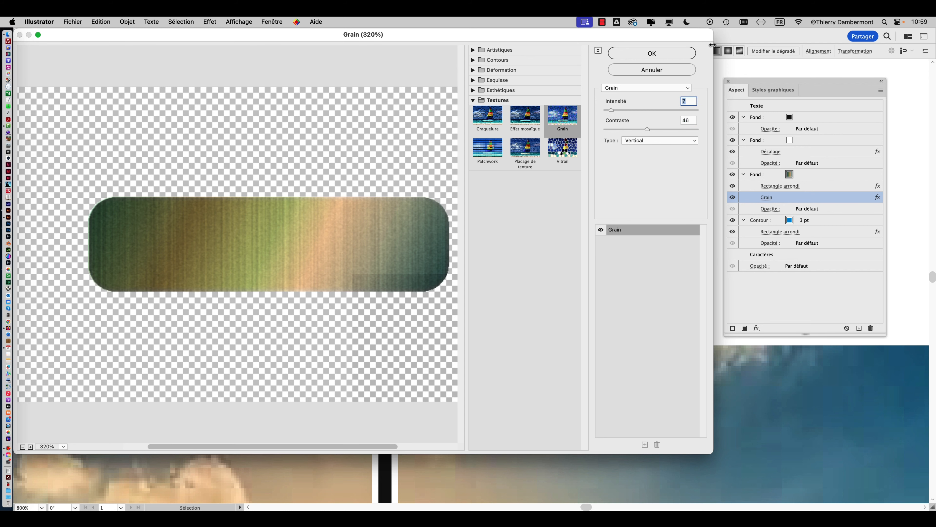
pyautogui.click(684, 53)
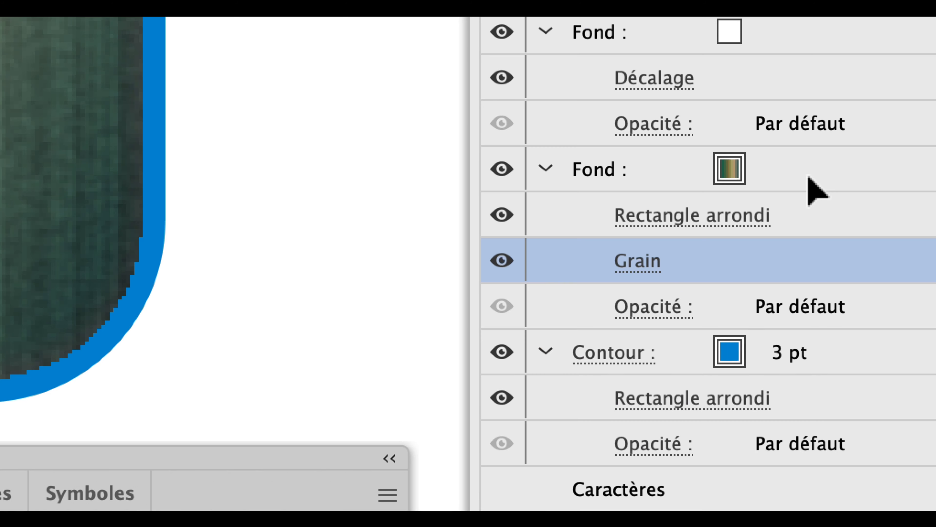
# Select the windshield label's gradient fill and show the available Dégradés swatch libraries.
pyautogui.click(809, 175)
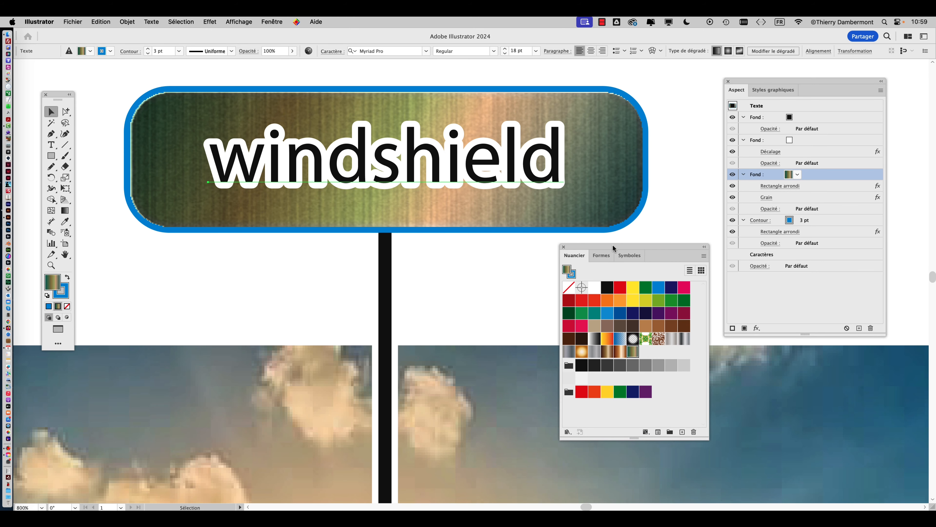
pyautogui.moveTo(612, 245); pyautogui.dragTo(621, 222)
pyautogui.click(577, 410)
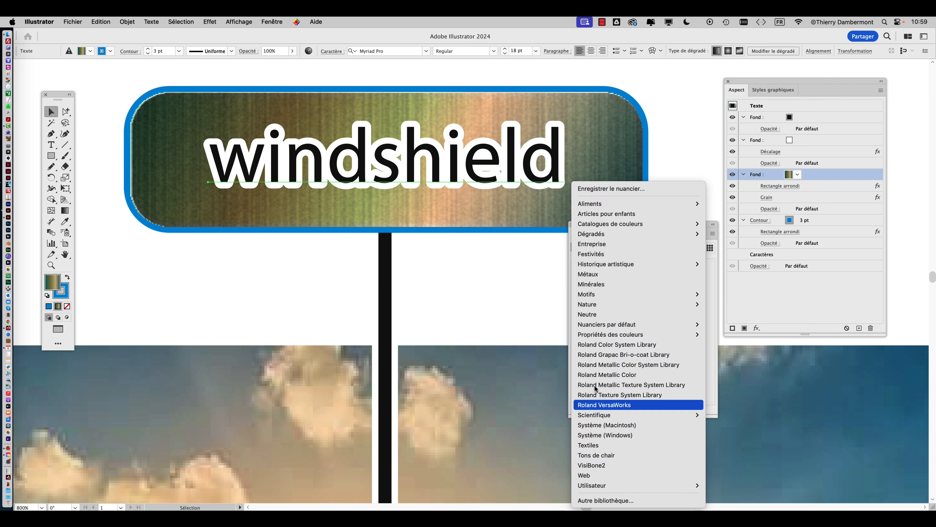
pyautogui.moveTo(622, 235)
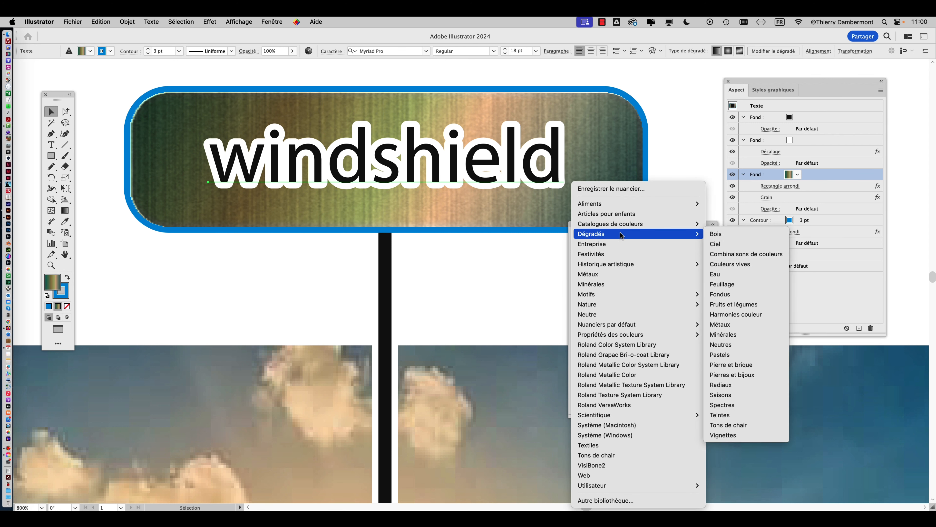
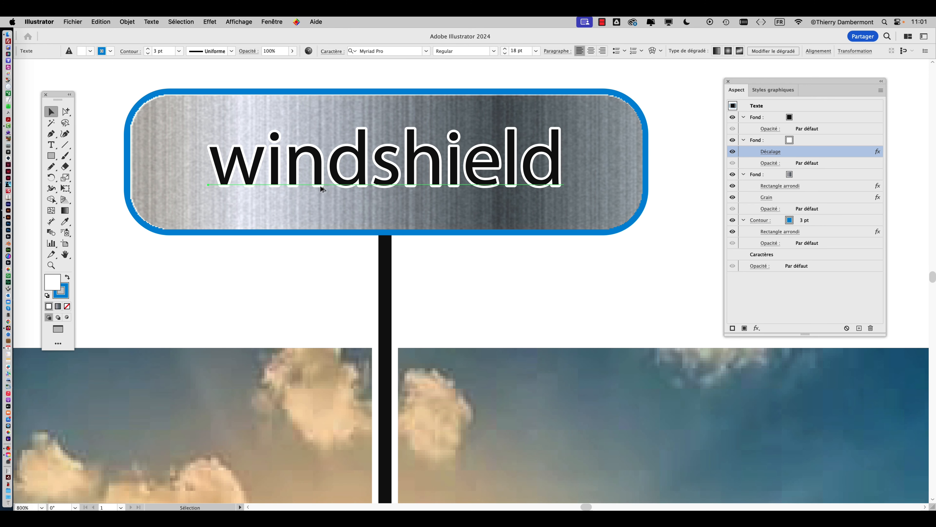
# Save the windshield label's appearance as a new graphic style.
pyautogui.scroll(-1, 323, 207)
pyautogui.click(272, 21)
pyautogui.scroll(-3, 330, 314)
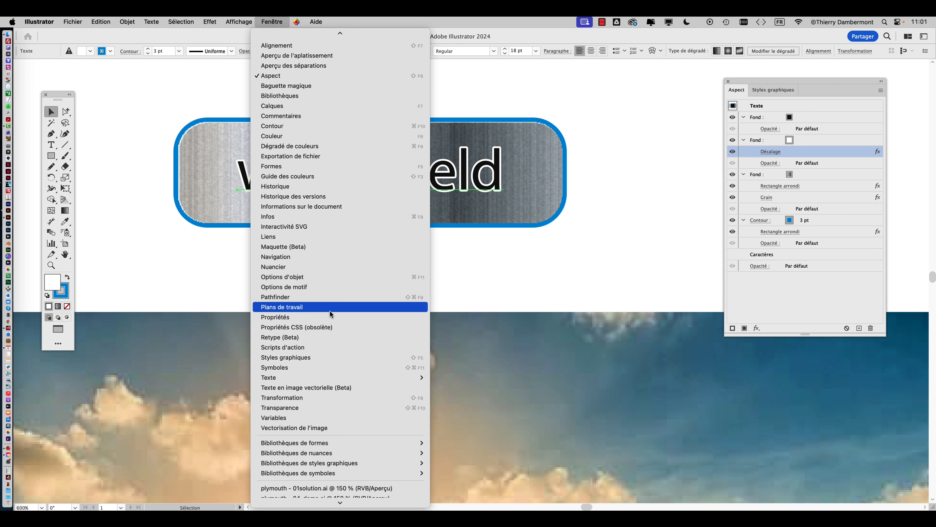
pyautogui.scroll(-1, 330, 314)
pyautogui.moveTo(333, 373)
pyautogui.scroll(-1, 333, 371)
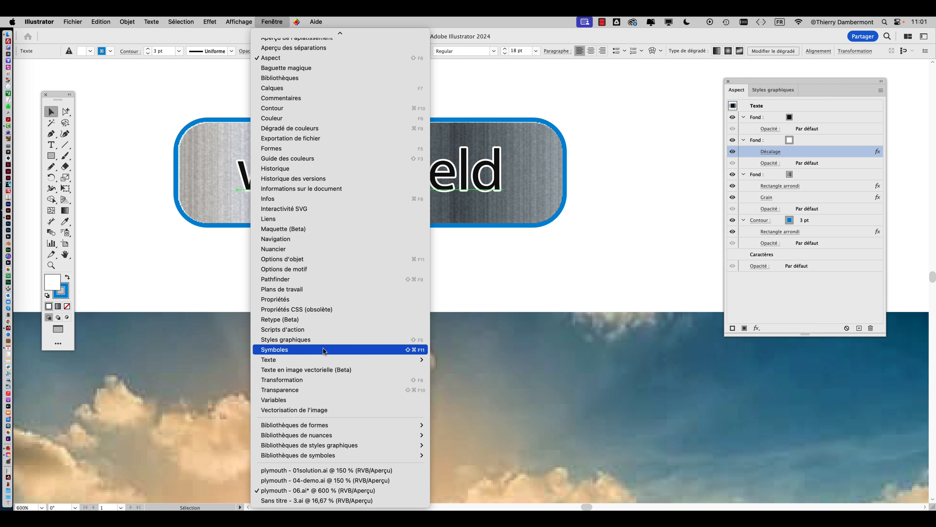
pyautogui.click(294, 339)
pyautogui.moveTo(740, 75); pyautogui.dragTo(634, 117)
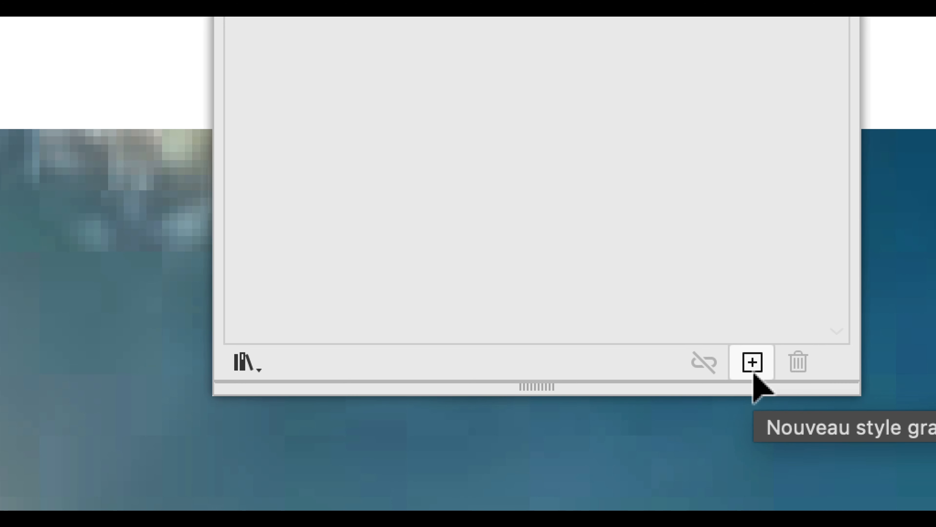
pyautogui.click(753, 373)
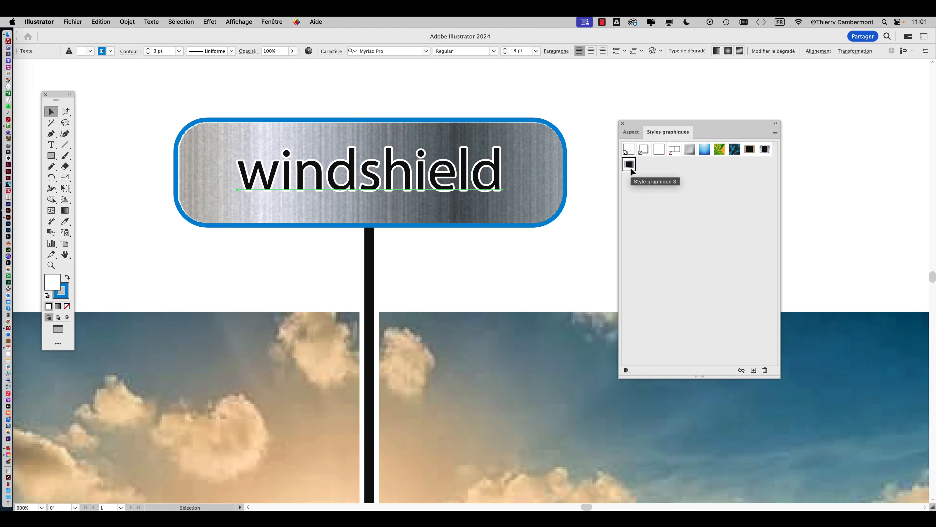
# Select all label texts matching the headlight label and apply the newly saved graphic style to them.
pyautogui.scroll(-3, 544, 249)
pyautogui.scroll(-3, 536, 257)
pyautogui.scroll(-3, 369, 265)
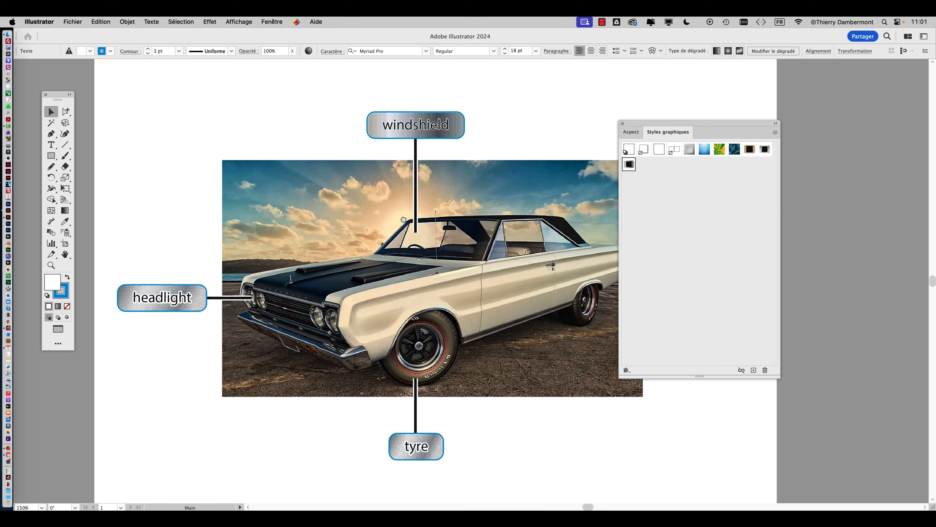
pyautogui.click(179, 271)
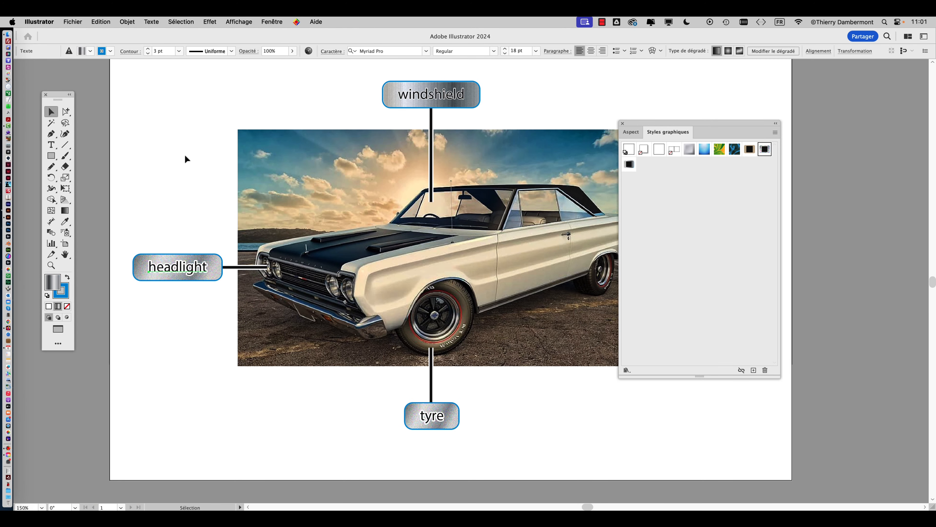
pyautogui.click(151, 21)
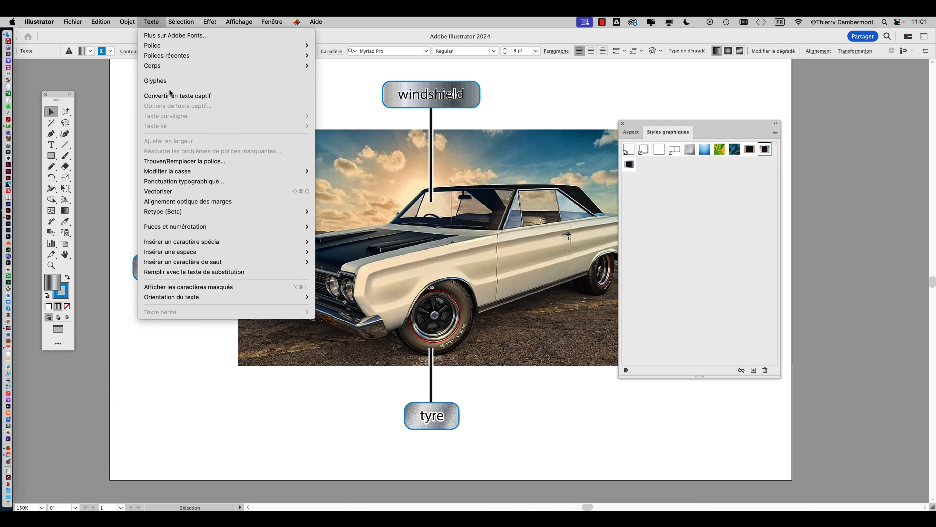
pyautogui.moveTo(180, 21)
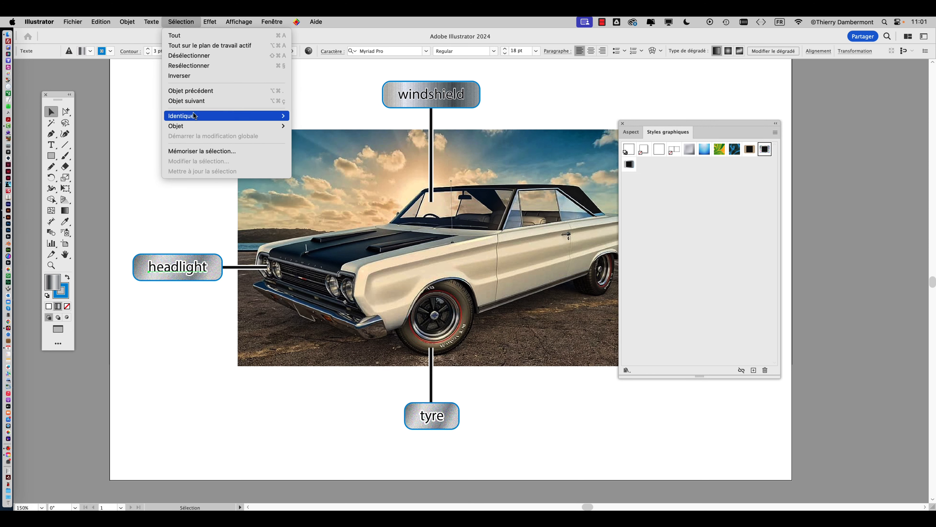
pyautogui.moveTo(193, 114)
pyautogui.click(347, 292)
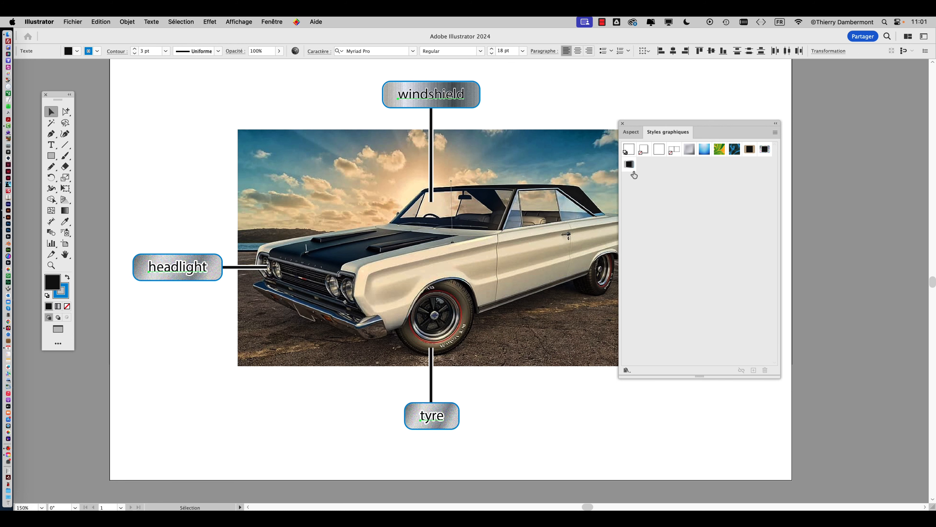
pyautogui.click(629, 165)
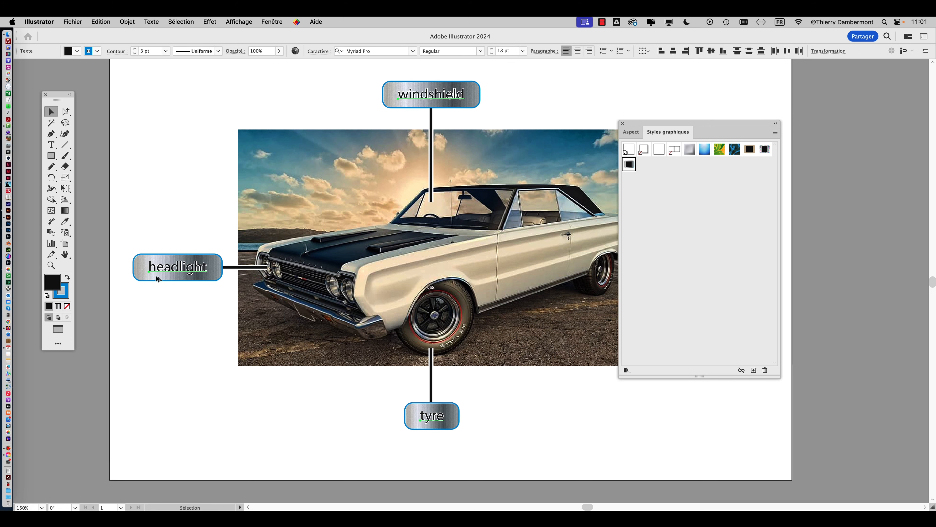
# Examine the headlight label's restyled fill up close, check the other callouts, and deselect all labels.
pyautogui.scroll(5, 156, 275)
pyautogui.moveTo(223, 292); pyautogui.dragTo(295, 309)
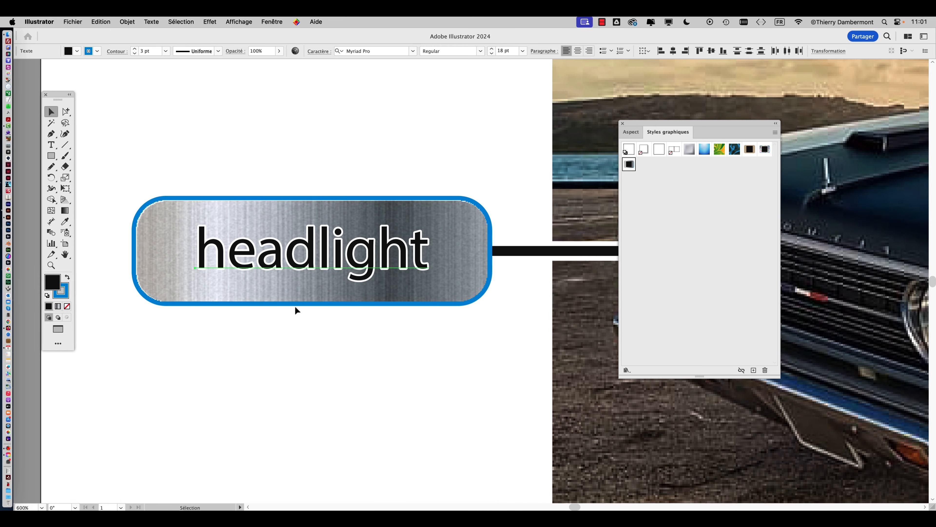
pyautogui.click(629, 164)
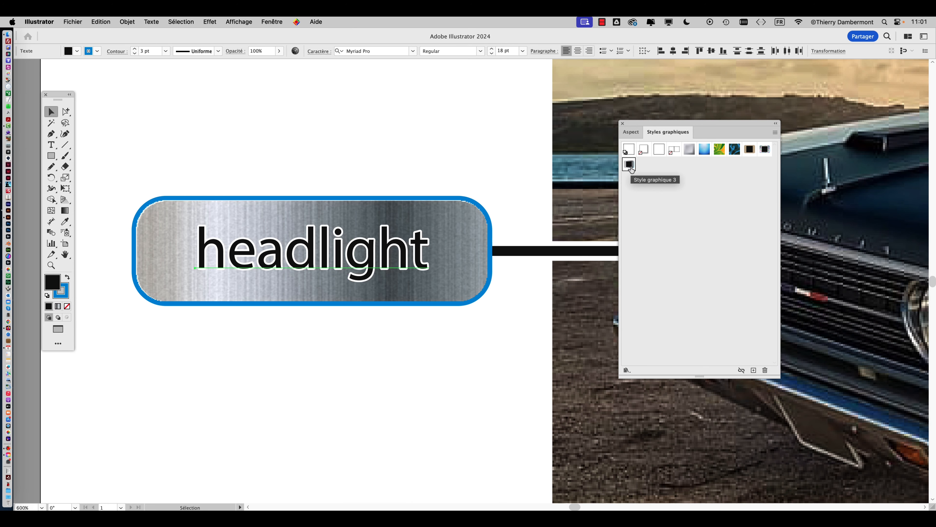
pyautogui.scroll(-5, 485, 345)
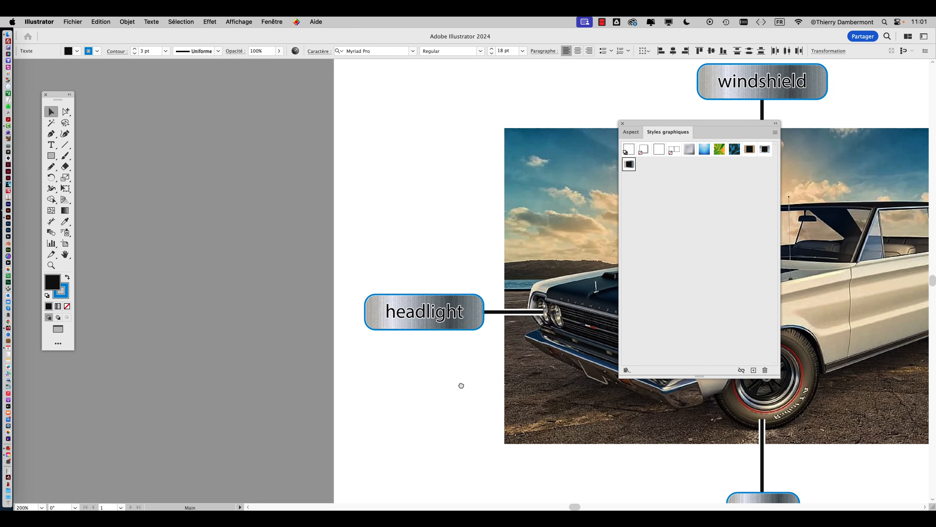
pyautogui.moveTo(459, 385); pyautogui.dragTo(281, 294)
pyautogui.scroll(5, 325, 386)
pyautogui.hscroll(2, 325, 386)
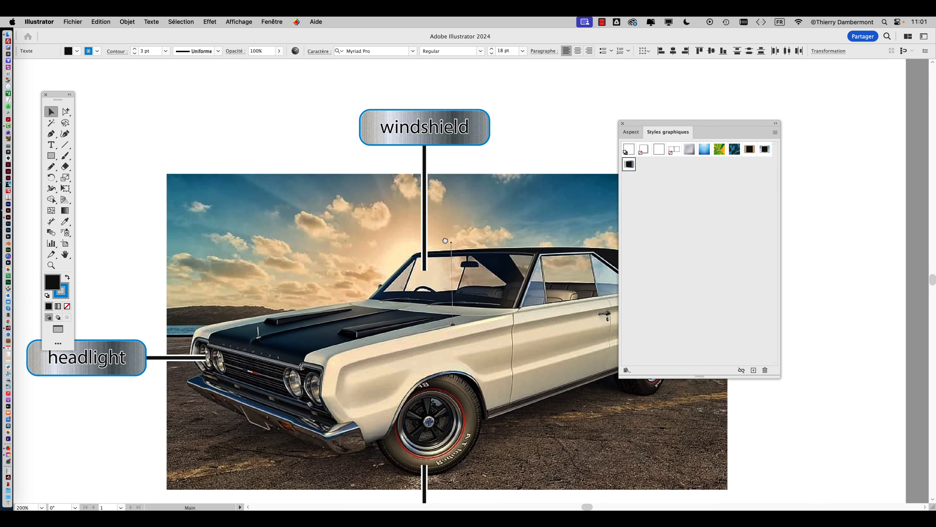
pyautogui.moveTo(366, 370); pyautogui.dragTo(393, 306)
pyautogui.scroll(-2, 436, 301)
pyautogui.click(242, 420)
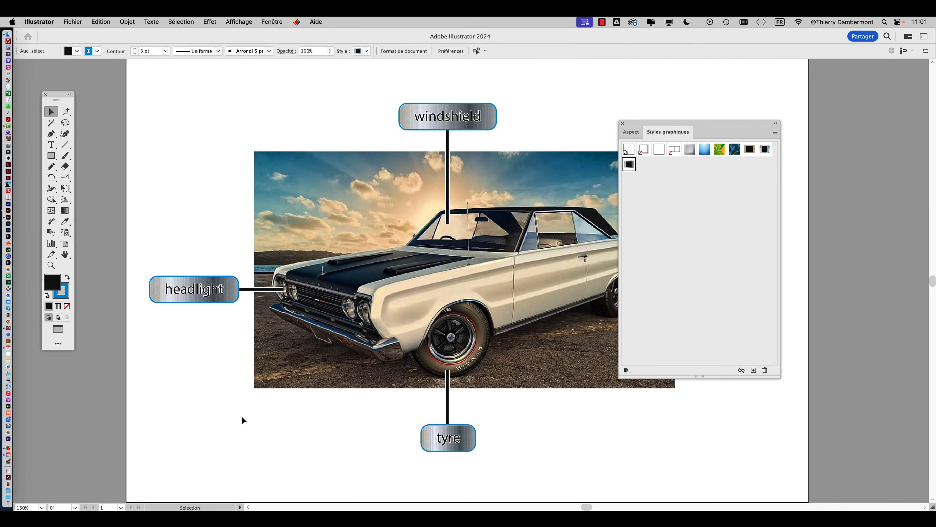
# Compare the metallic grain on the headlight and tyre labels at several magnifications.
pyautogui.scroll(3, 141, 209)
pyautogui.scroll(-4, 141, 213)
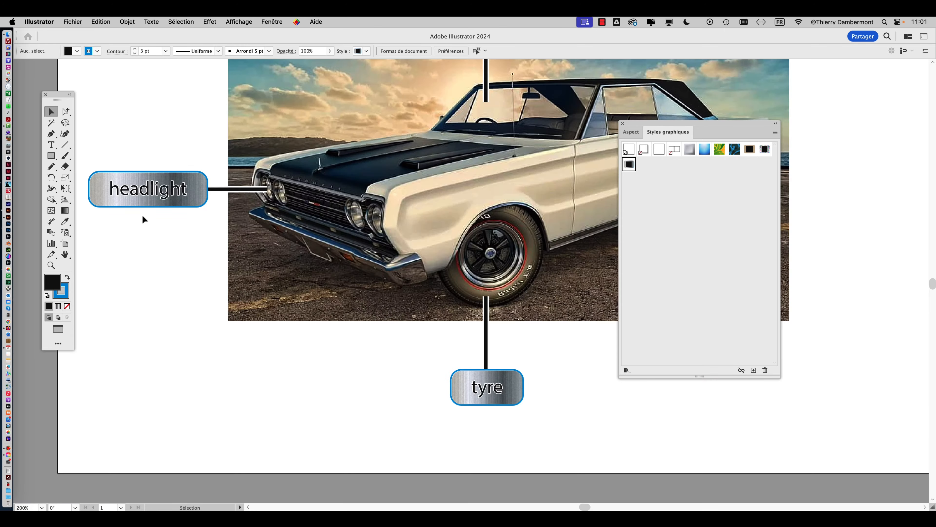
pyautogui.scroll(4, 142, 216)
pyautogui.scroll(-1, 139, 205)
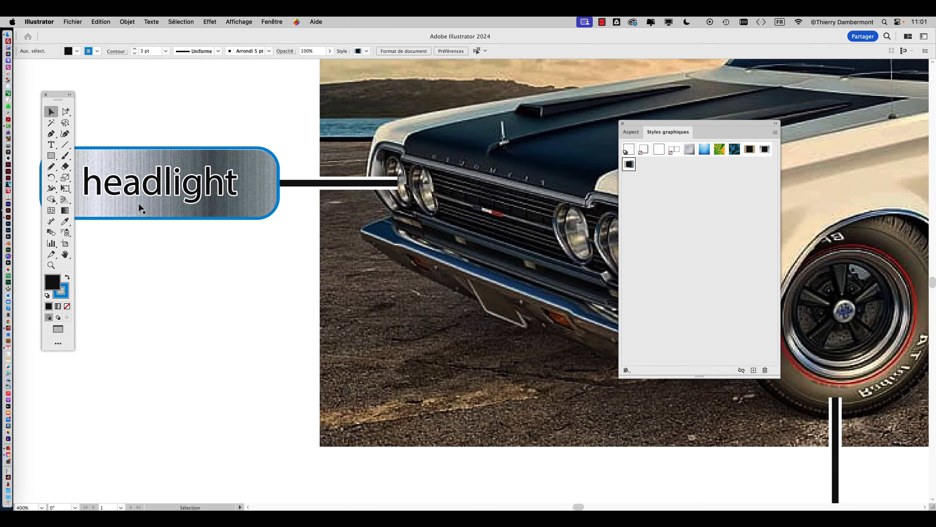
pyautogui.scroll(-3, 140, 205)
pyautogui.hscroll(-5, 369, 306)
pyautogui.scroll(2, 369, 306)
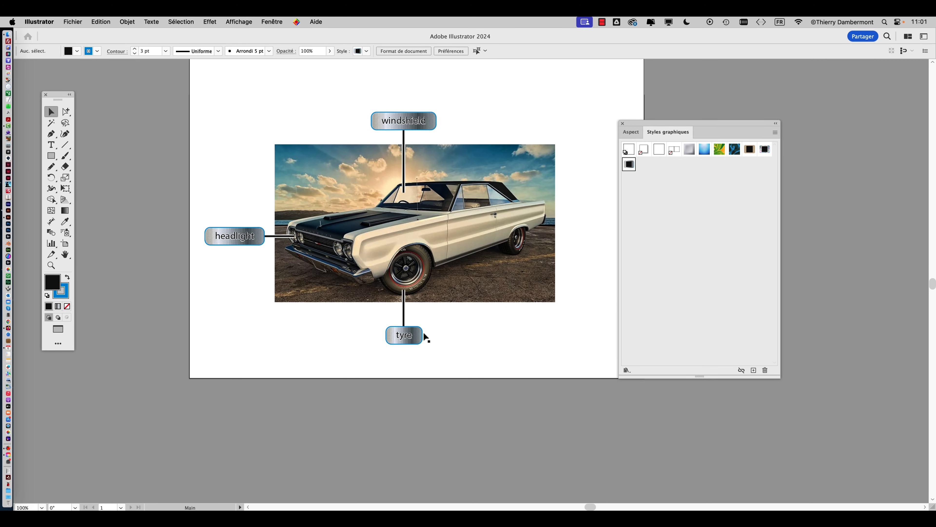
# Examine the windshield label's rounded corners at high magnification, where the grained fill meets the blue outline.
pyautogui.scroll(2, 377, 254)
pyautogui.scroll(5, 438, 210)
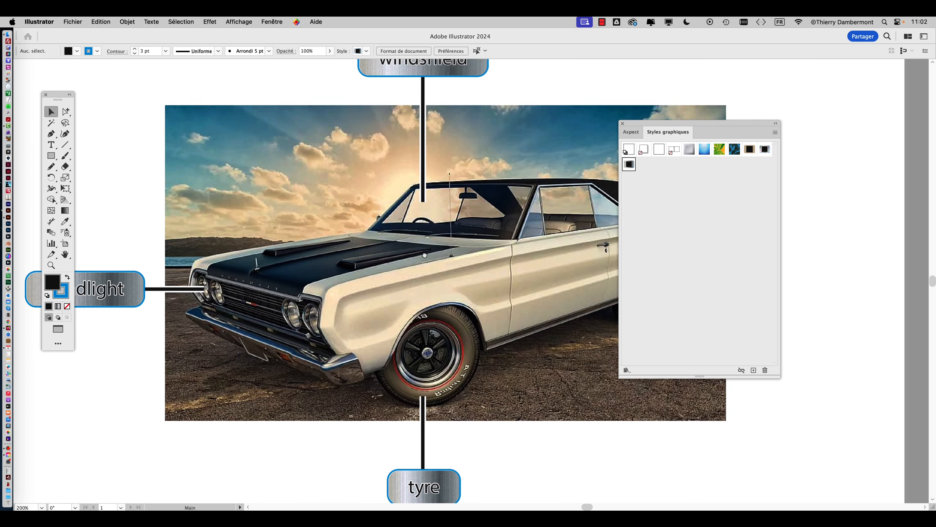
pyautogui.scroll(5, 356, 112)
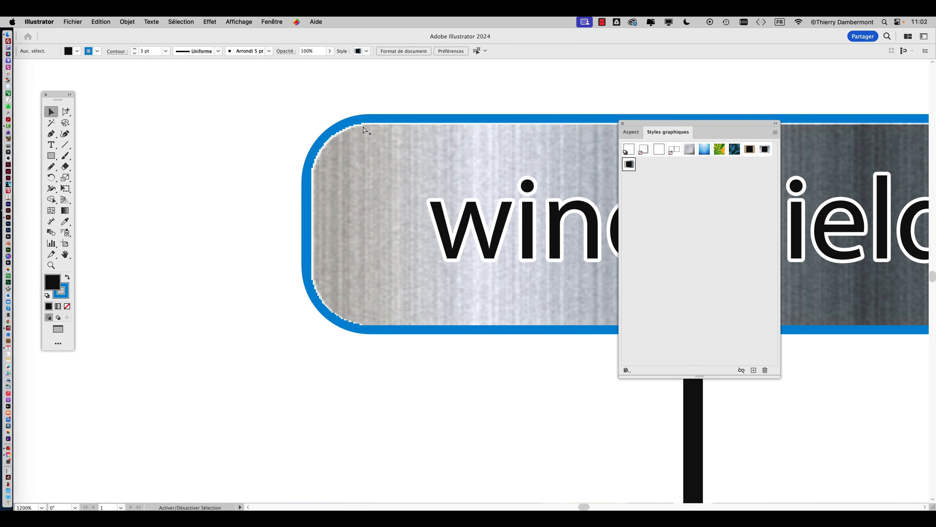
pyautogui.scroll(5, 326, 147)
pyautogui.scroll(-5, 441, 449)
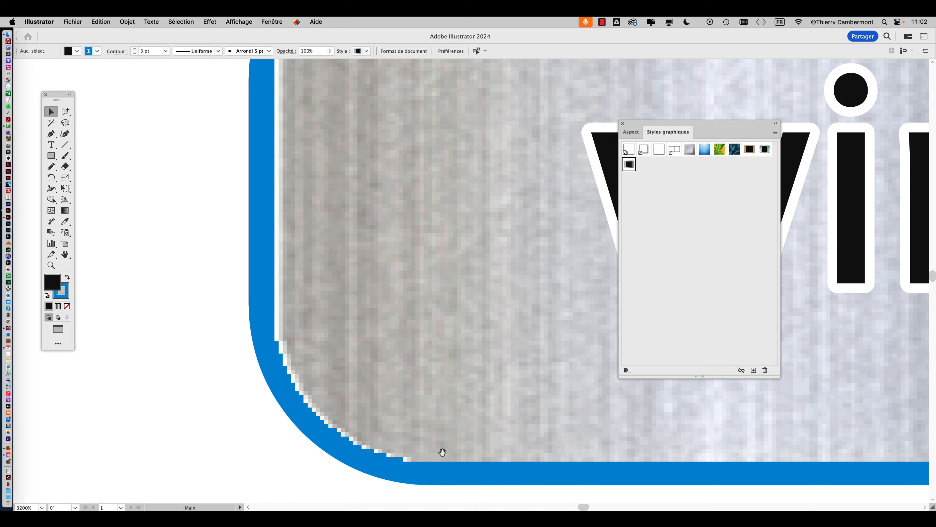
pyautogui.scroll(-5, 436, 443)
pyautogui.press('space')
pyautogui.moveTo(548, 445); pyautogui.dragTo(327, 436)
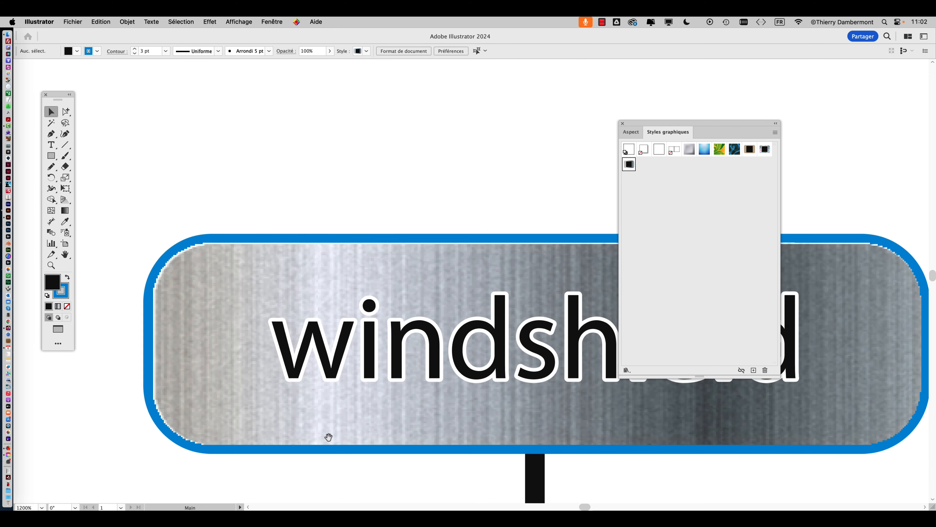
pyautogui.moveTo(476, 405); pyautogui.dragTo(261, 415)
pyautogui.moveTo(435, 390)
pyautogui.mouseDown()
pyautogui.moveTo(265, 383)
pyautogui.moveTo(247, 373)
pyautogui.mouseUp()
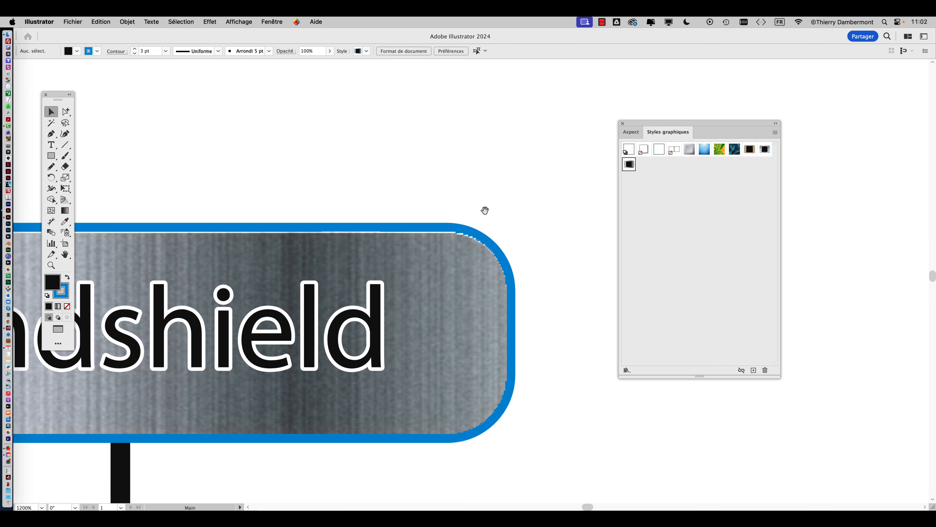
pyautogui.scroll(3, 485, 264)
pyautogui.scroll(3, 486, 263)
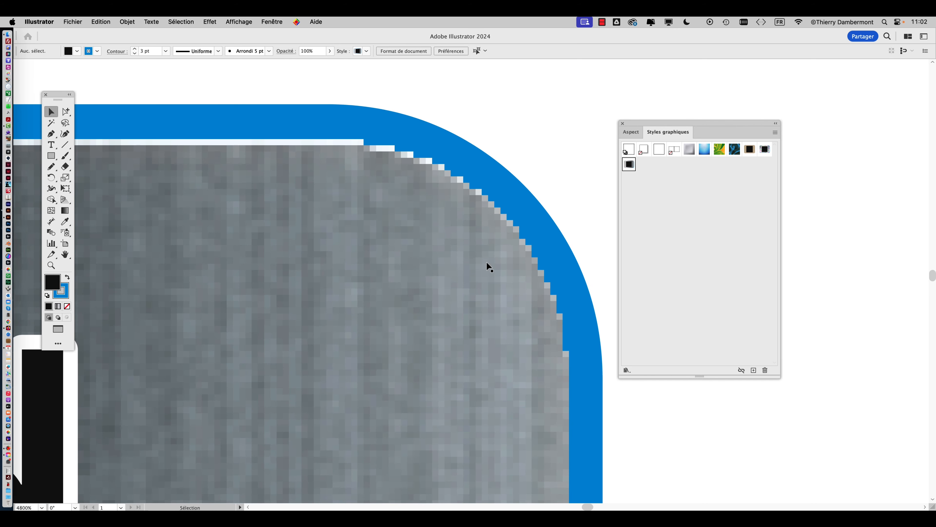
pyautogui.scroll(-3, 487, 262)
pyautogui.scroll(-2, 488, 263)
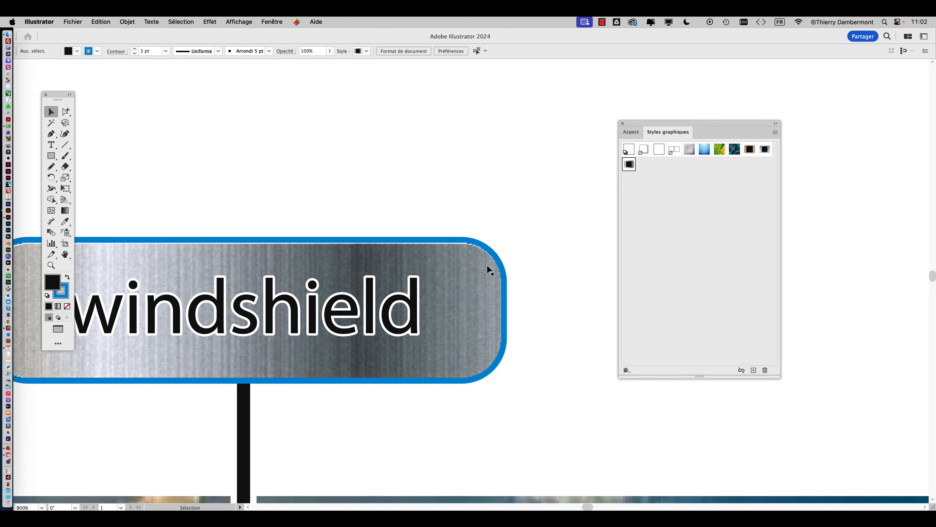
pyautogui.scroll(-10, 234, 267)
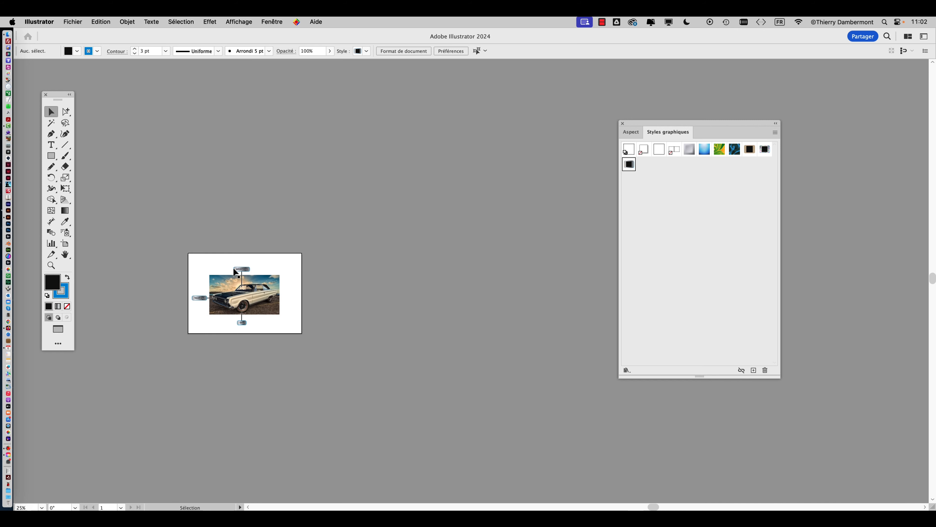
# Check the windshield label's rounded corner in pixel preview (Aperçu en pixels), and restore the normal view.
pyautogui.scroll(2, 233, 267)
pyautogui.scroll(4, 324, 261)
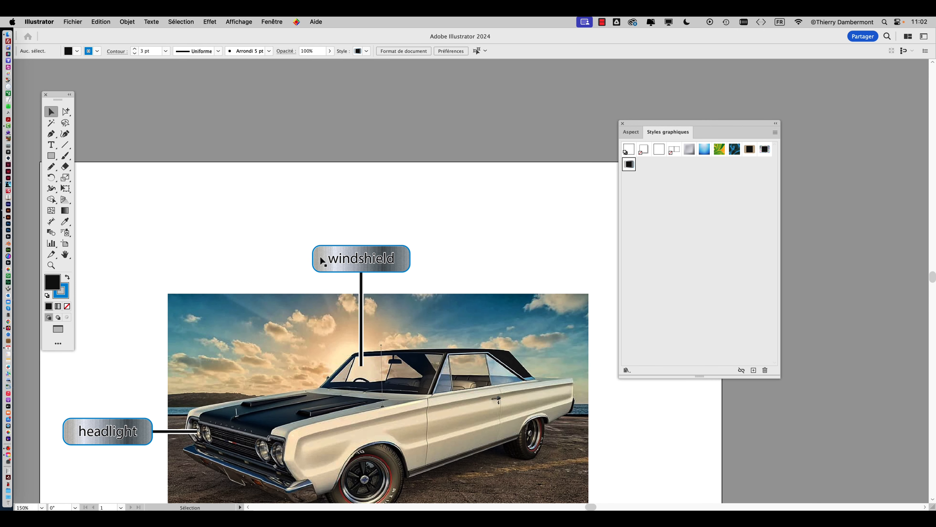
pyautogui.scroll(2, 322, 261)
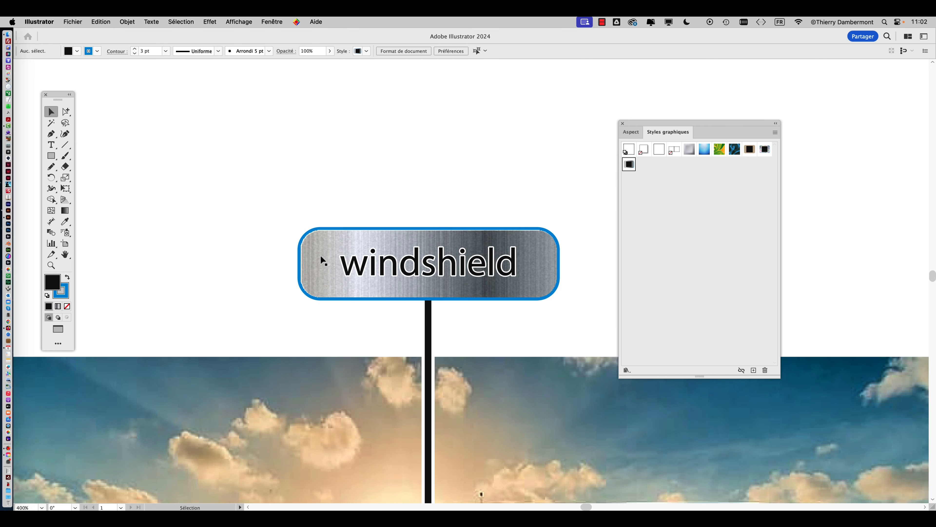
pyautogui.scroll(3, 320, 260)
pyautogui.moveTo(661, 123); pyautogui.dragTo(790, 102)
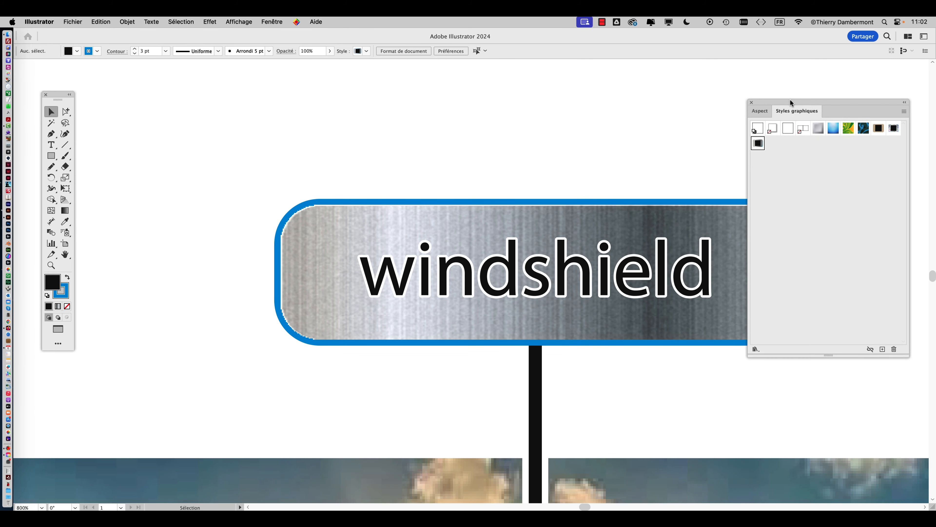
pyautogui.scroll(3, 292, 217)
pyautogui.moveTo(293, 217); pyautogui.dragTo(195, 185)
pyautogui.click(255, 21)
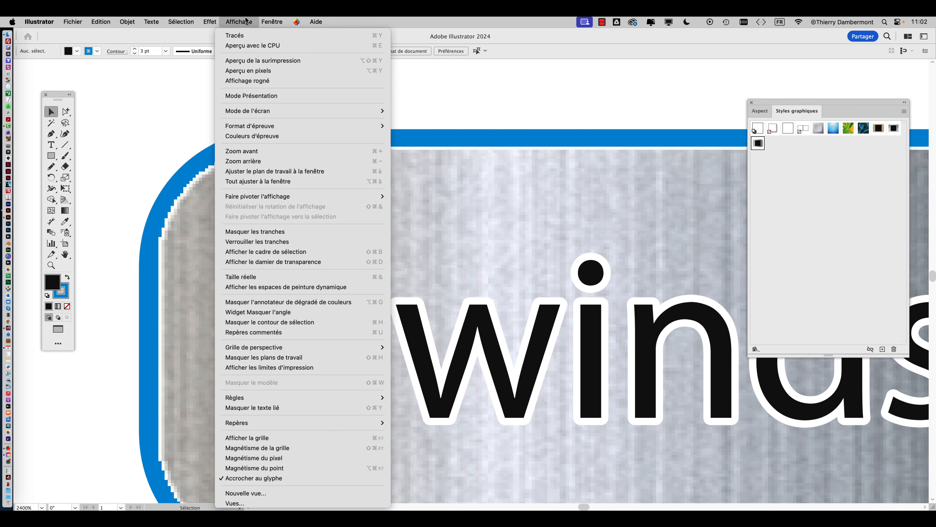
pyautogui.click(241, 74)
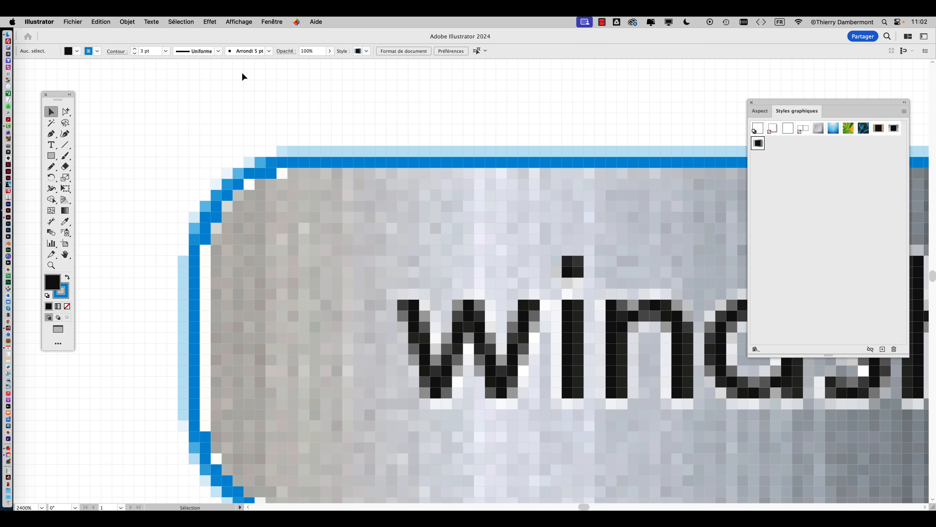
pyautogui.click(241, 20)
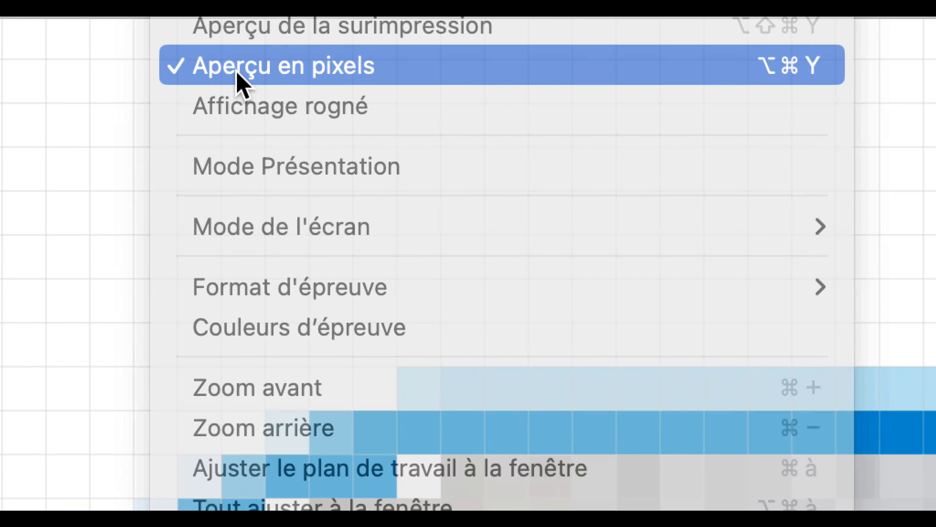
pyautogui.click(237, 74)
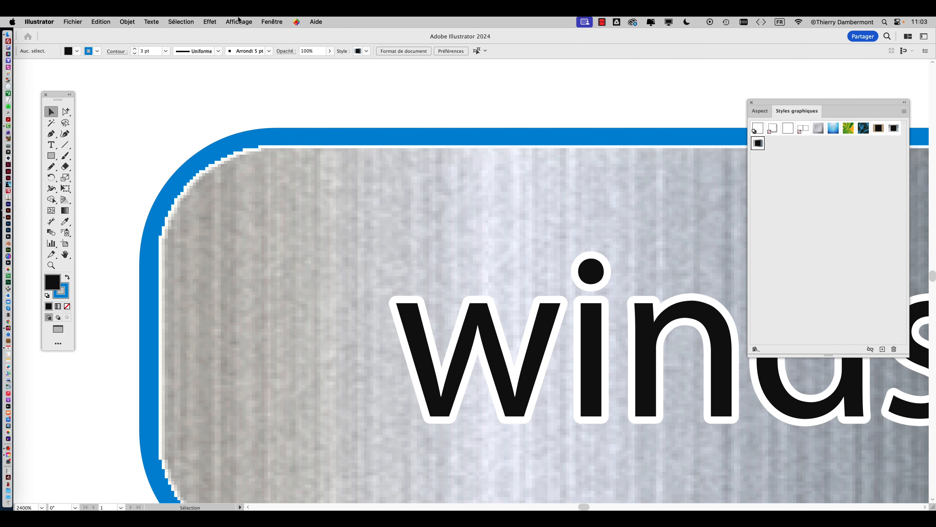
# Set the document's raster effects resolution to a custom (Autre) value of 1200 ppp.
pyautogui.click(238, 21)
pyautogui.moveTo(212, 20)
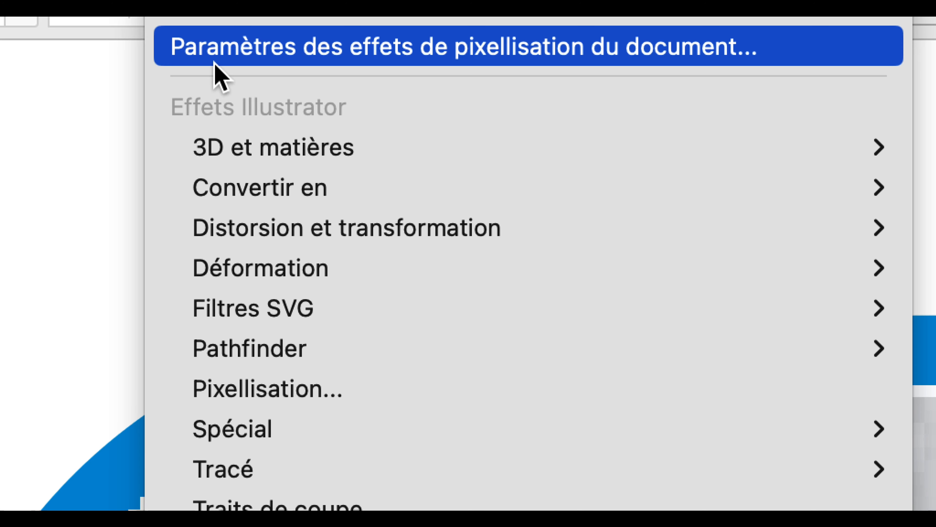
pyautogui.click(214, 62)
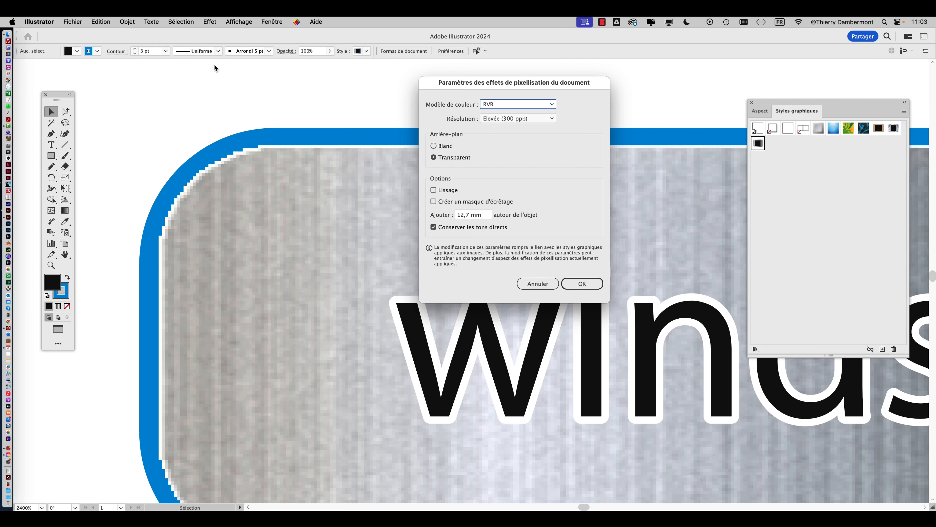
pyautogui.moveTo(508, 85); pyautogui.dragTo(621, 88)
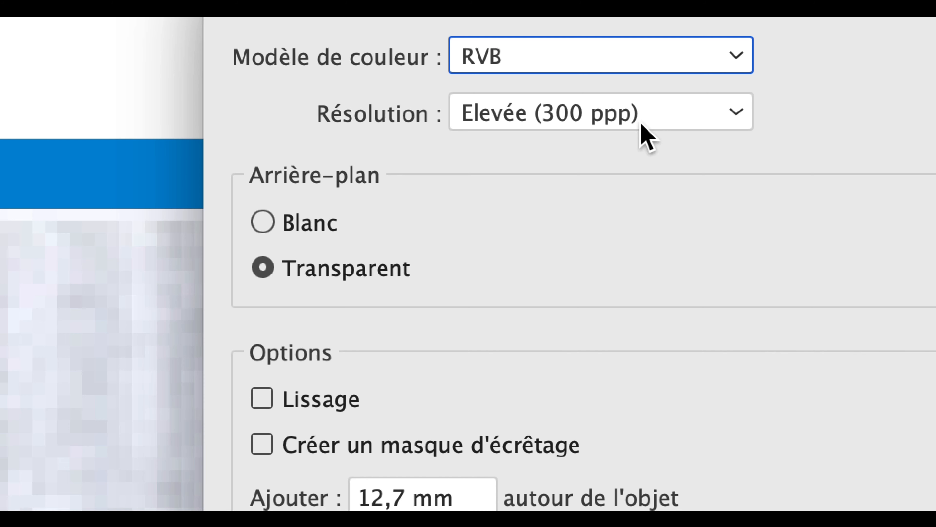
pyautogui.click(641, 122)
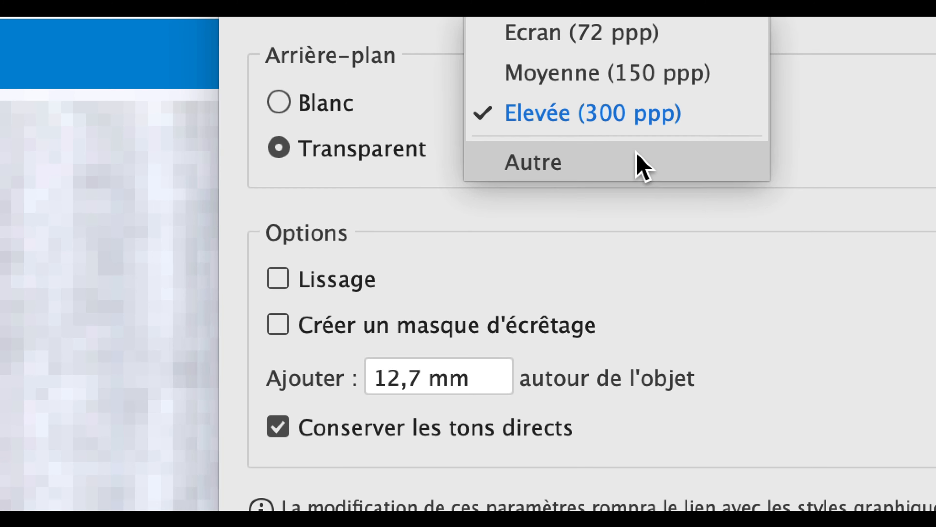
pyautogui.click(627, 288)
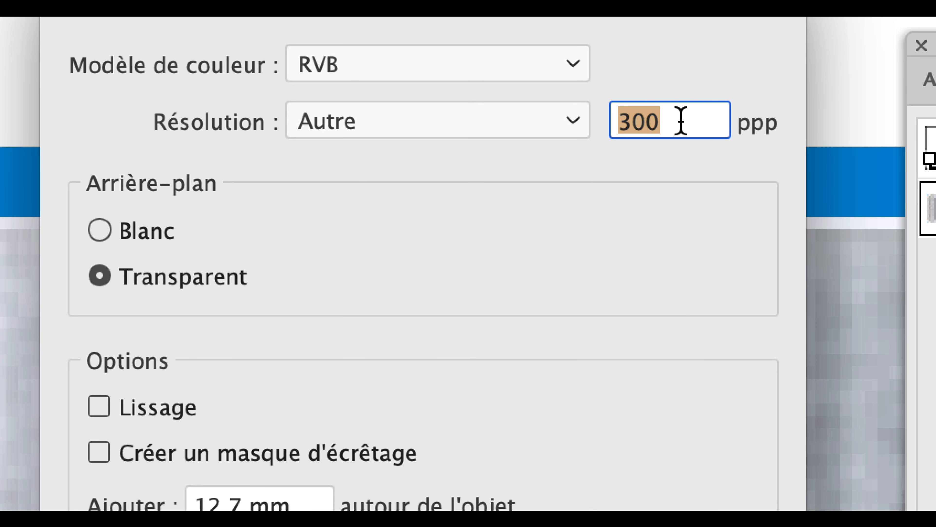
pyautogui.write('1200')
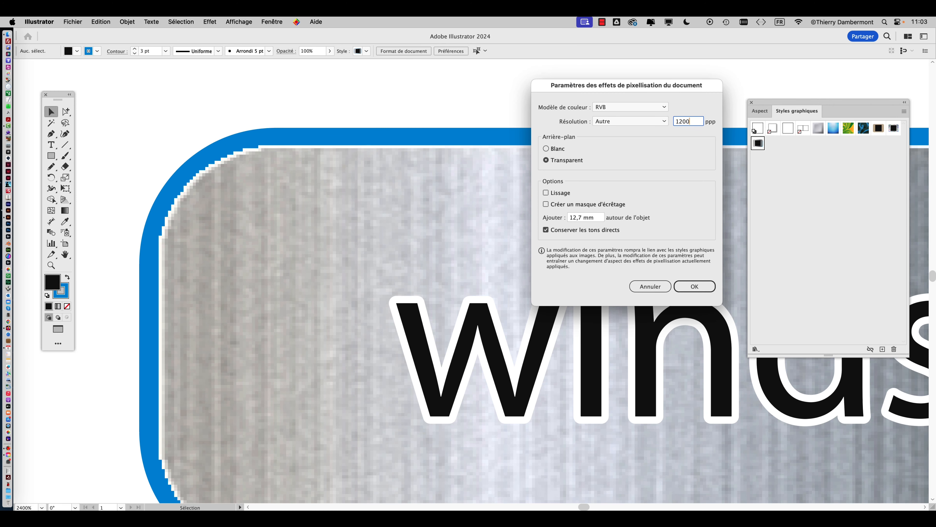
pyautogui.press('Tab')
pyautogui.press('Return')
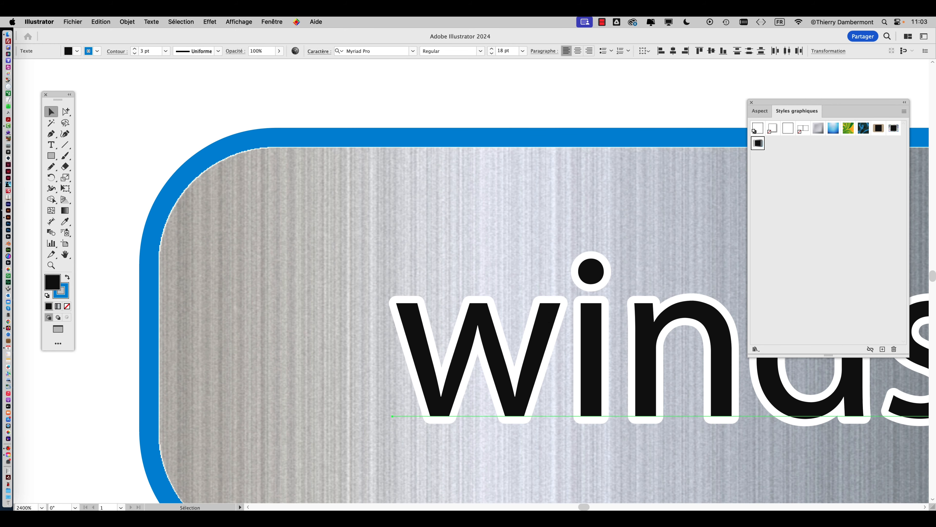
# Review the resolution choices in the document's raster effects settings, keeping the custom 1200 ppp value.
pyautogui.click(210, 21)
pyautogui.click(236, 59)
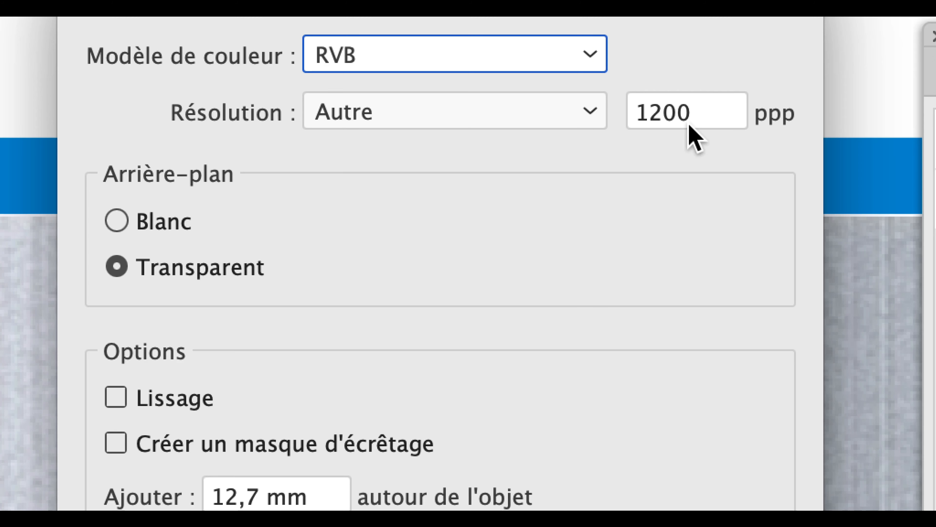
pyautogui.click(588, 113)
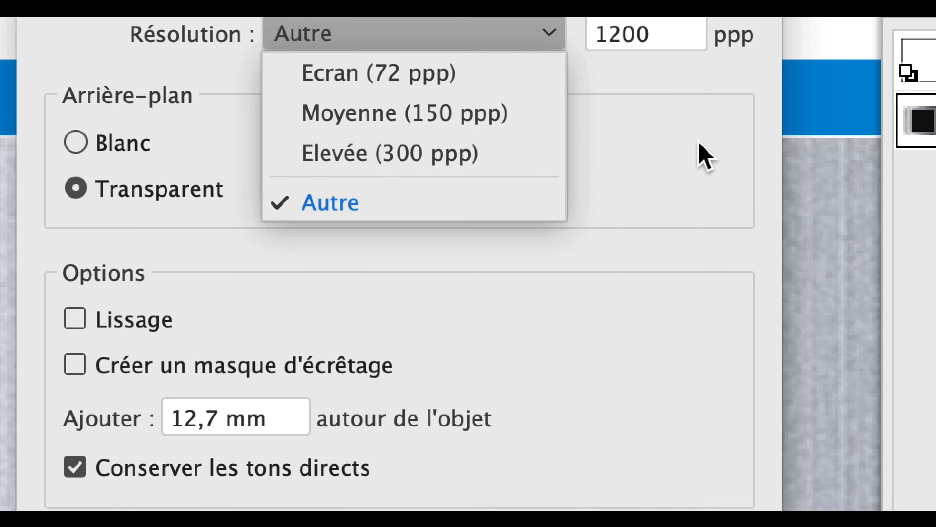
pyautogui.click(834, 130)
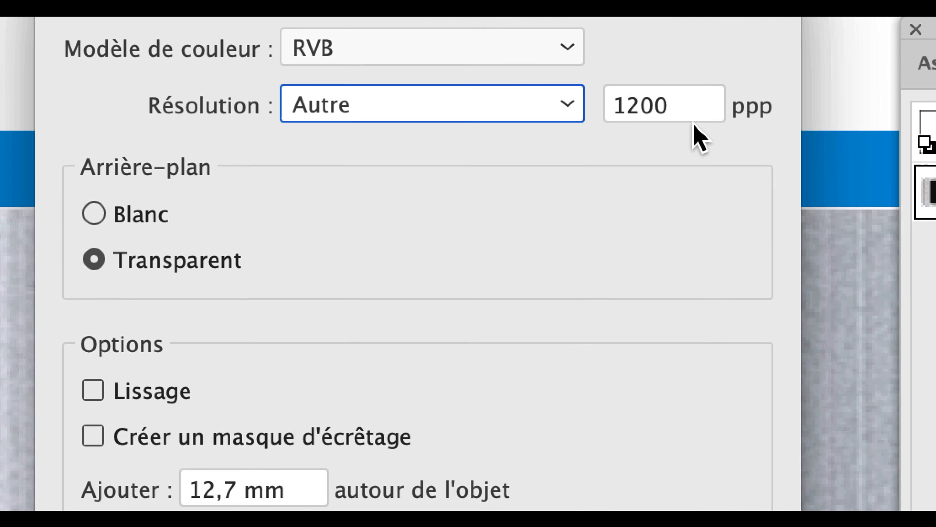
pyautogui.click(720, 9)
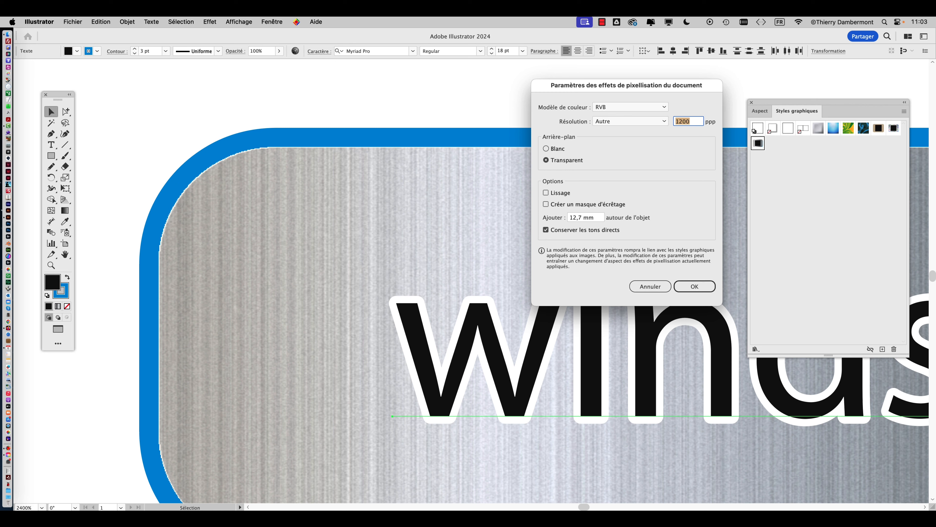
pyautogui.press('Return')
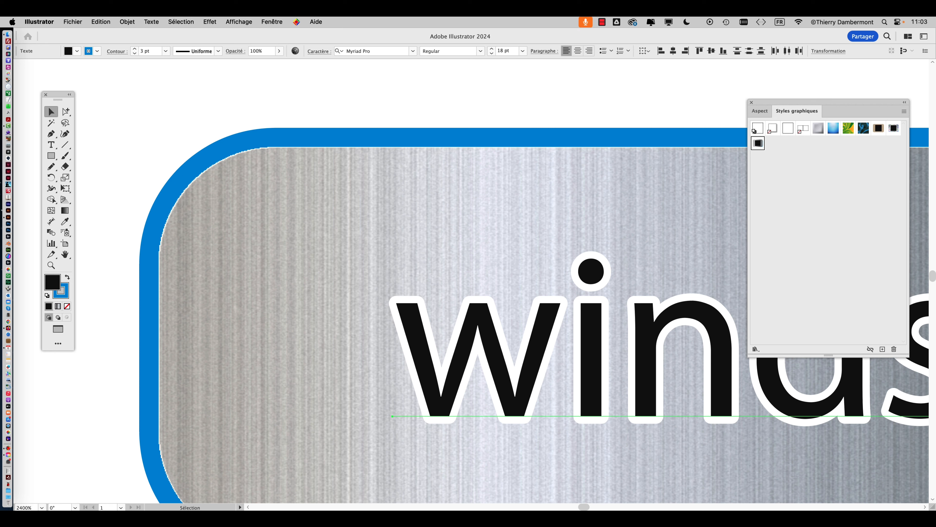
pyautogui.scroll(-4, 323, 215)
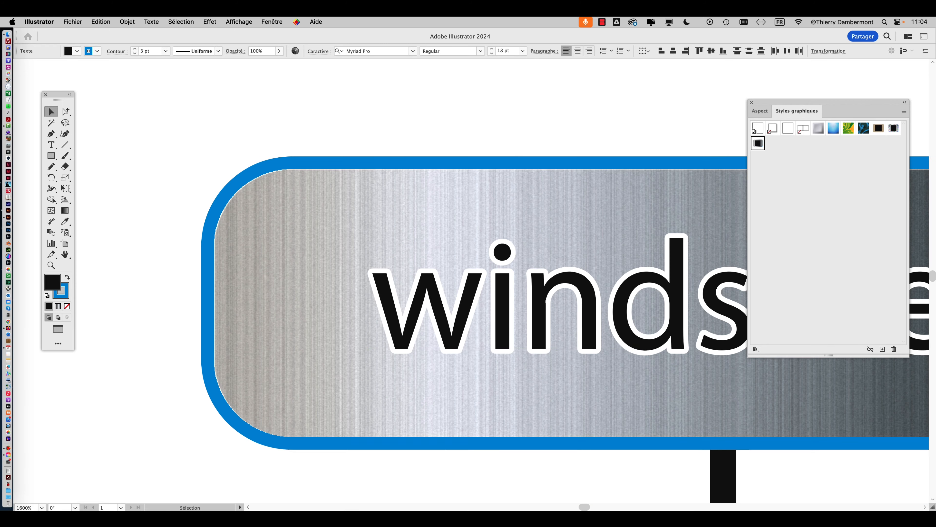
pyautogui.hscroll(3, 472, 328)
pyautogui.scroll(-2, 472, 328)
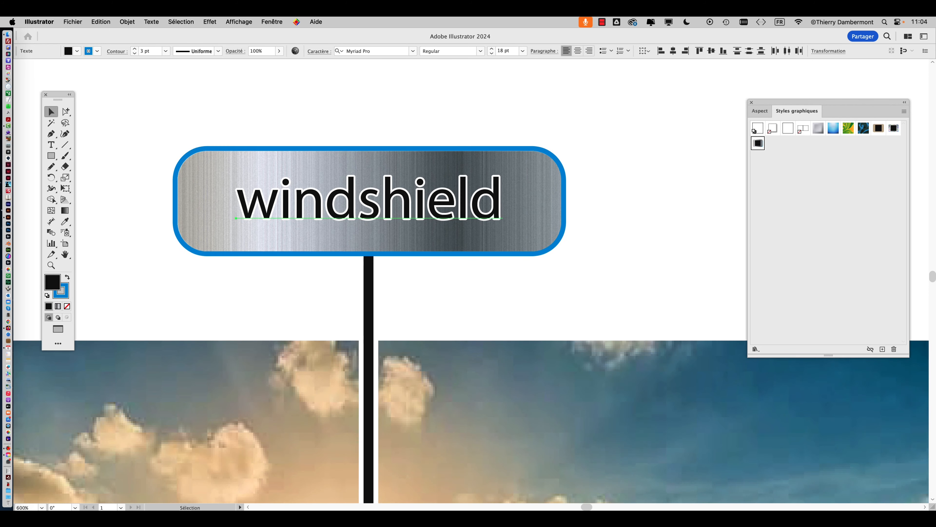
pyautogui.scroll(2, 308, 224)
pyautogui.click(210, 22)
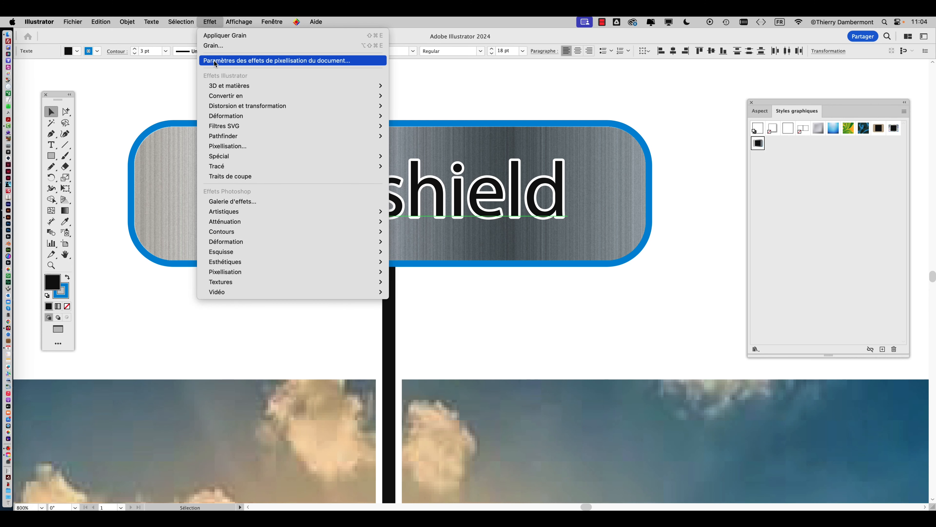
pyautogui.click(418, 96)
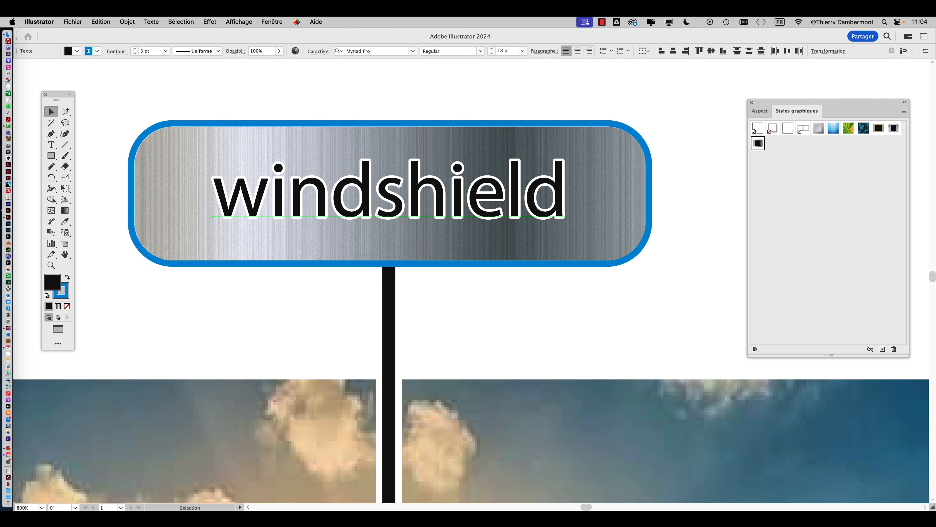
# Review the raster effects (Effets de pixellisation) resolution choices offered for a new document, and close the dialog without creating one.
pyautogui.click(73, 21)
pyautogui.click(84, 35)
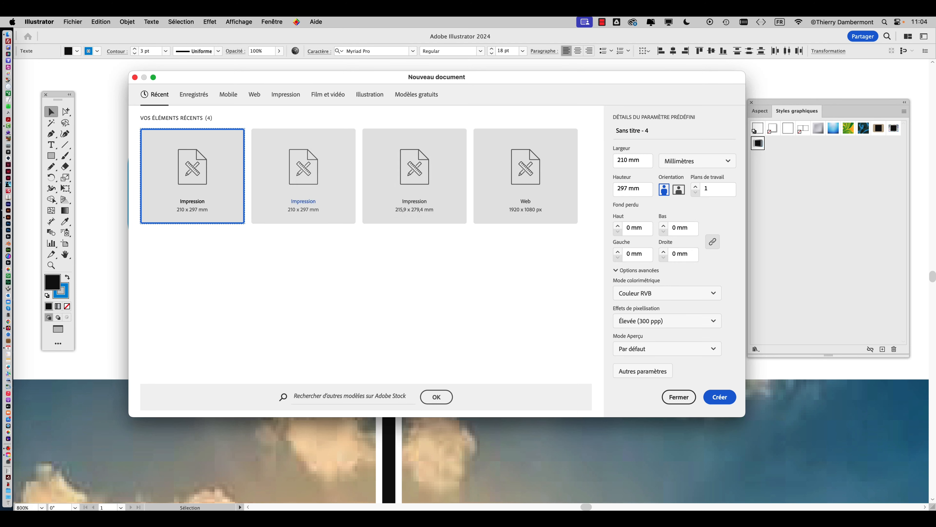
pyautogui.click(714, 321)
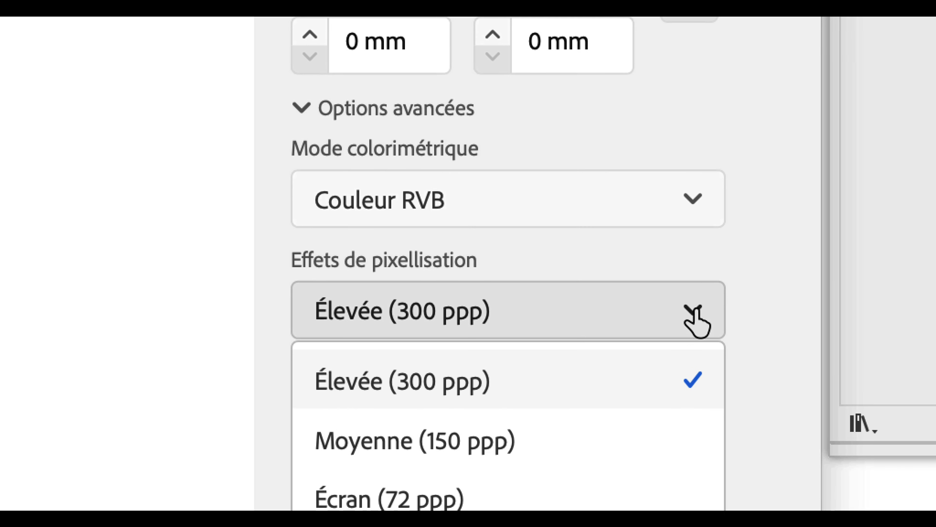
pyautogui.click(695, 313)
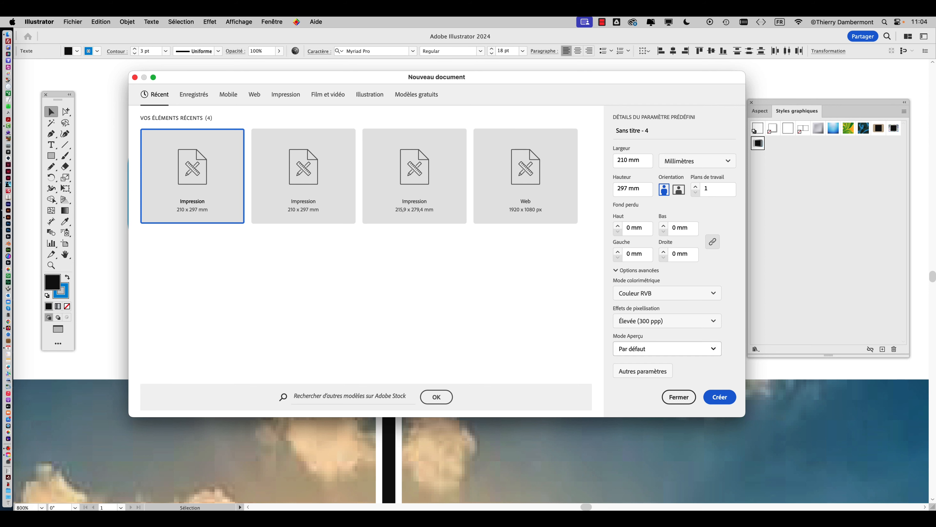
pyautogui.click(679, 397)
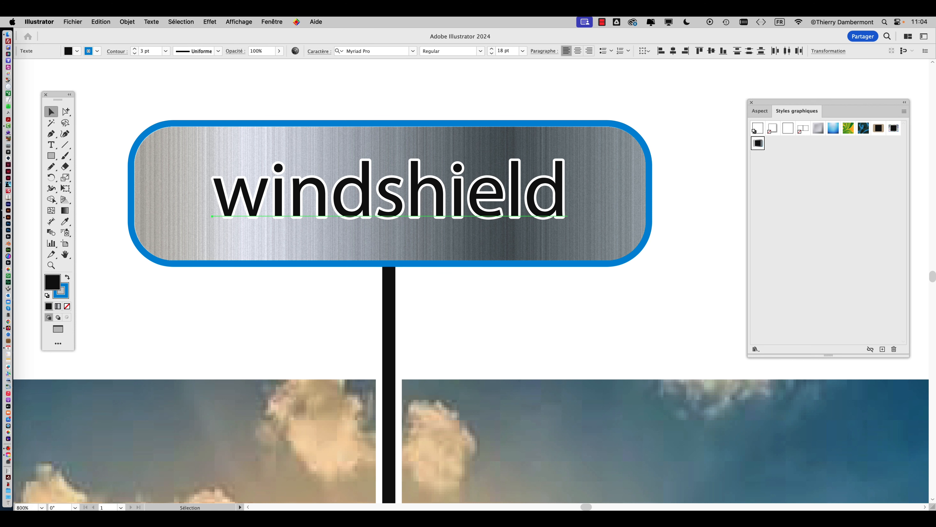
# Set the document's raster effects resolution to Moyenne (150 ppp) and inspect the windshield label's rounded corner up close.
pyautogui.click(210, 22)
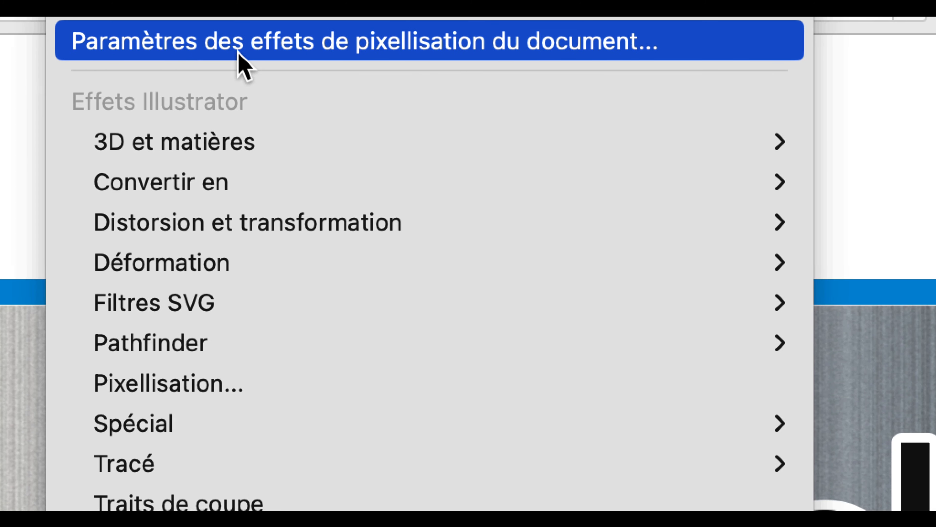
pyautogui.click(220, 53)
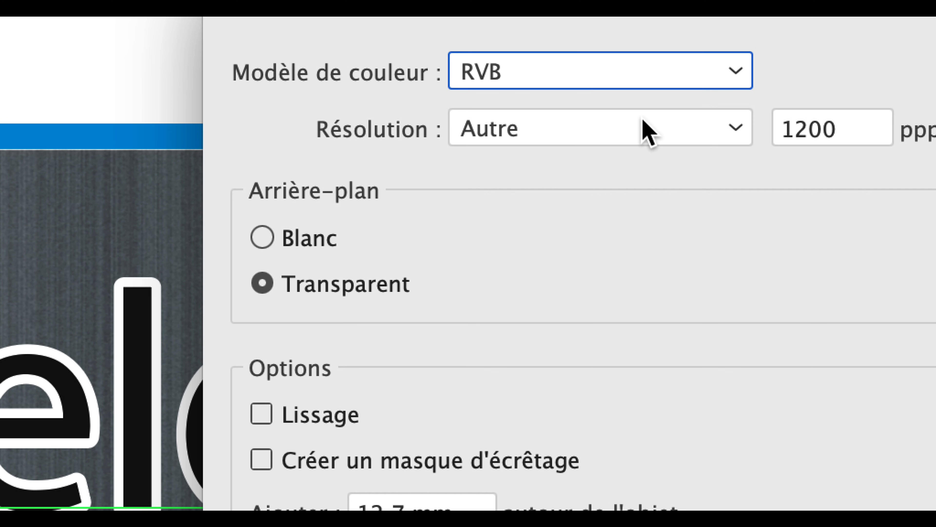
pyautogui.click(642, 121)
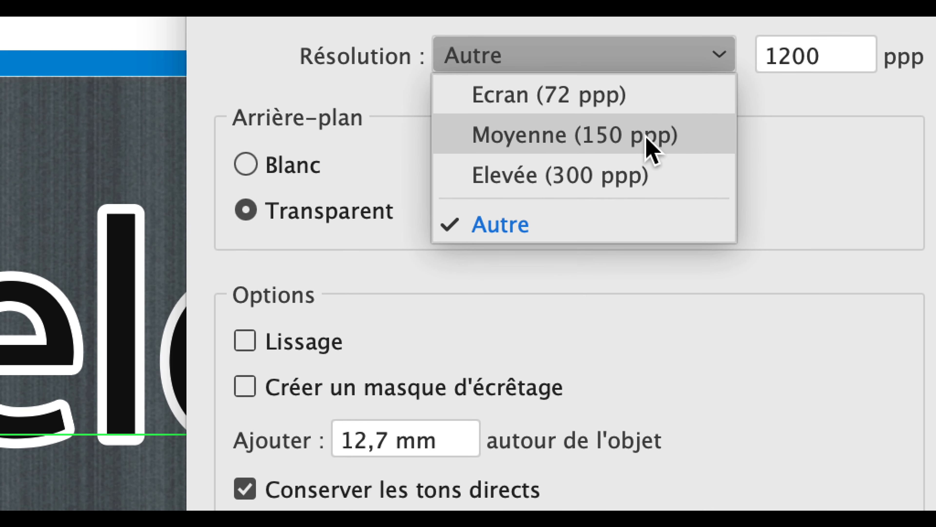
pyautogui.click(647, 140)
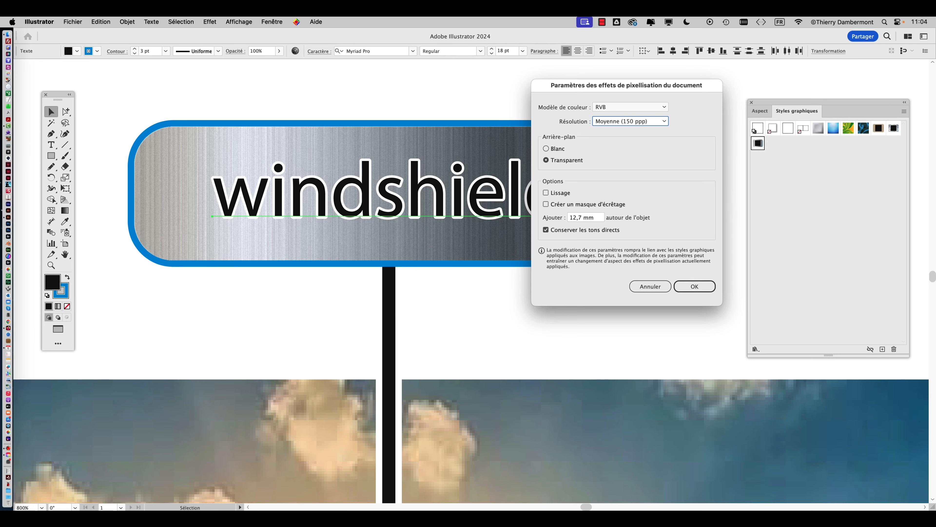
pyautogui.press('Return')
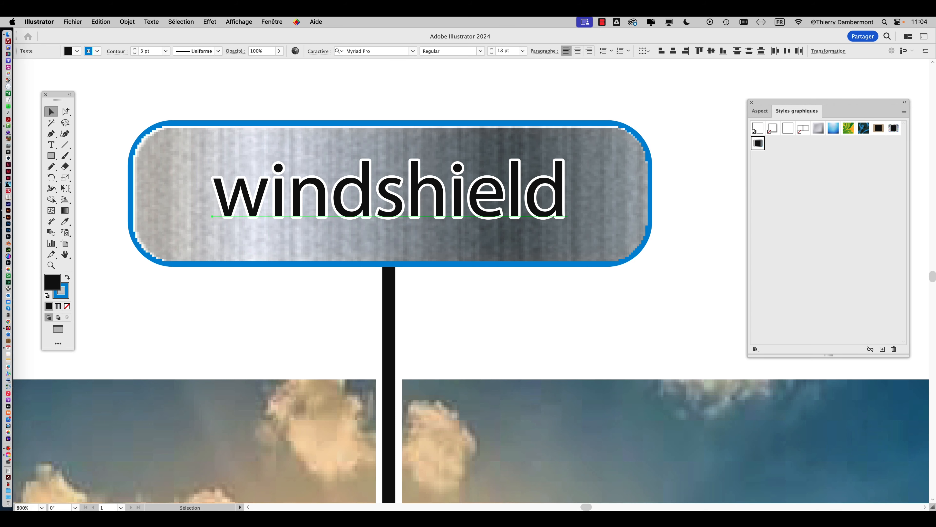
pyautogui.scroll(2, 141, 141)
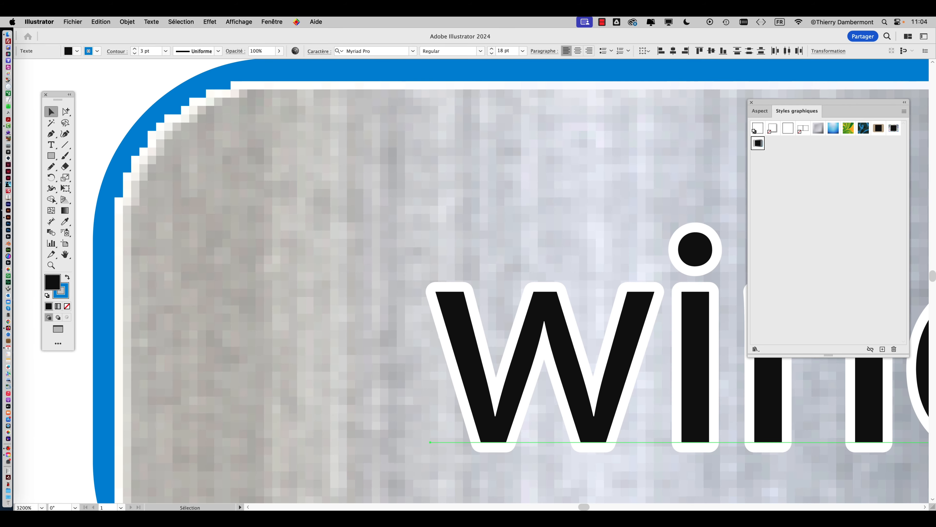
# Lower the document's raster effects resolution to Ecran (72 ppp) and inspect the whole windshield label.
pyautogui.click(210, 22)
pyautogui.click(244, 60)
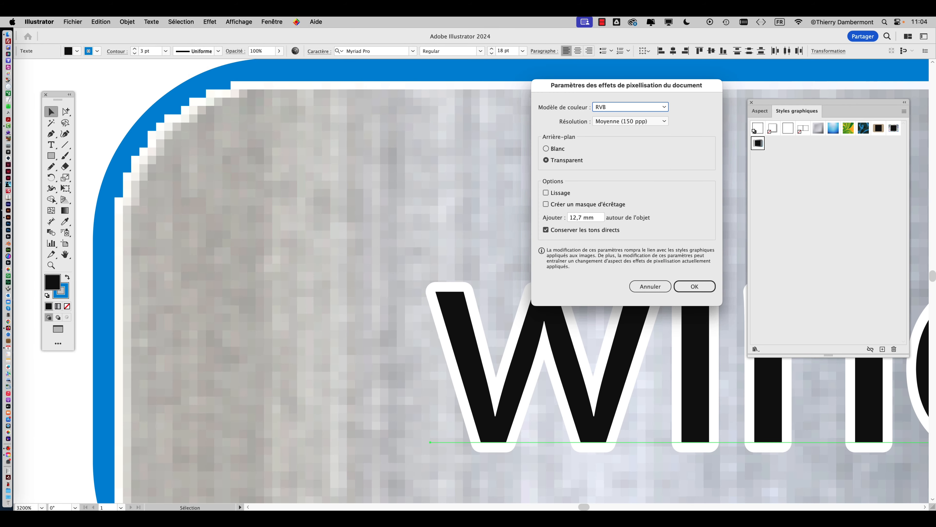
pyautogui.click(631, 121)
pyautogui.click(626, 131)
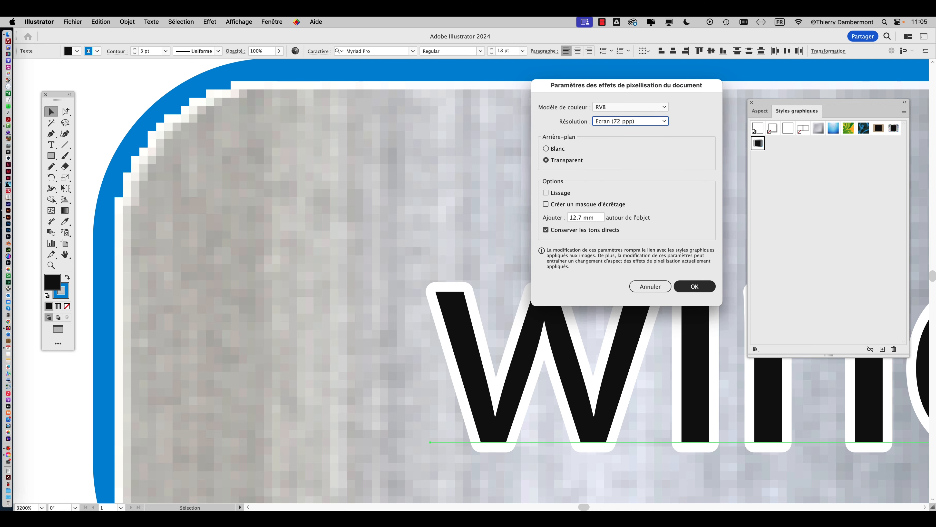
pyautogui.click(695, 287)
pyautogui.press('super+minus')
pyautogui.press('super+minus')
pyautogui.press('super+minus')
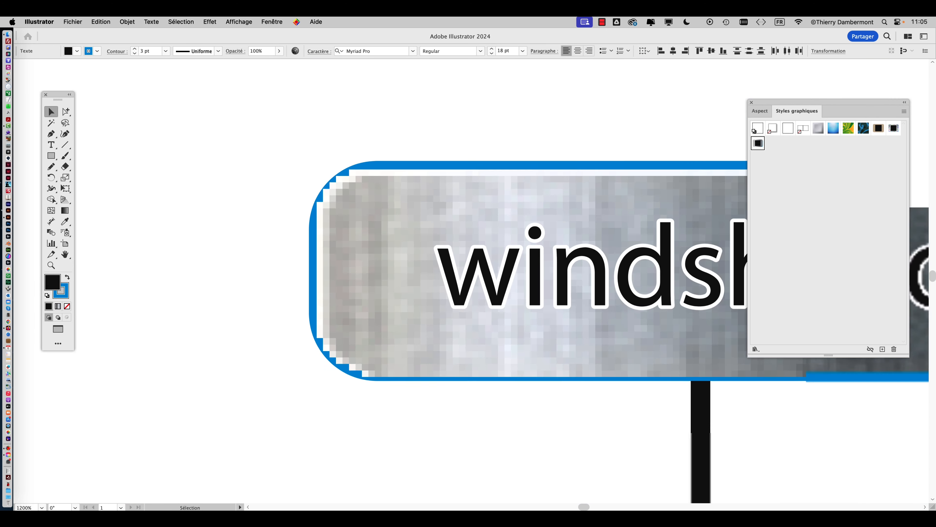
pyautogui.press('super+minus')
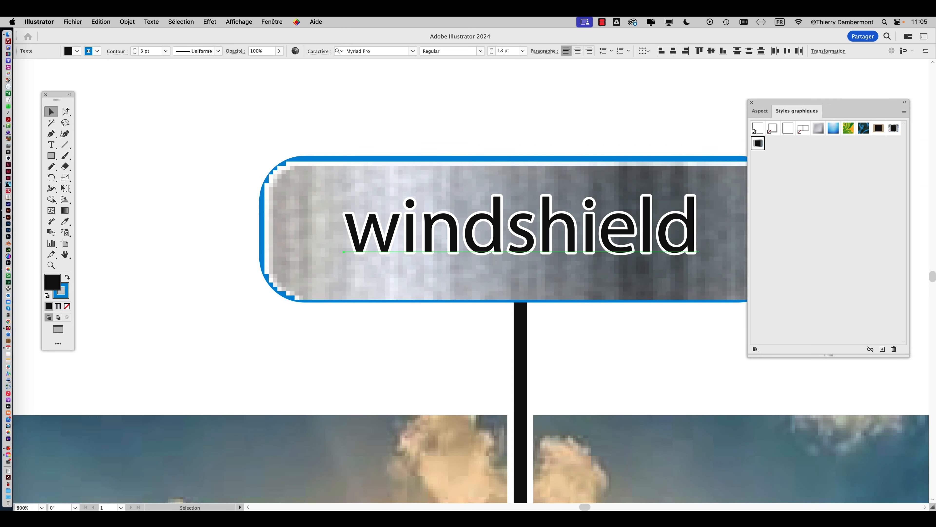
pyautogui.press('super+minus')
pyautogui.moveTo(494, 230); pyautogui.dragTo(389, 216)
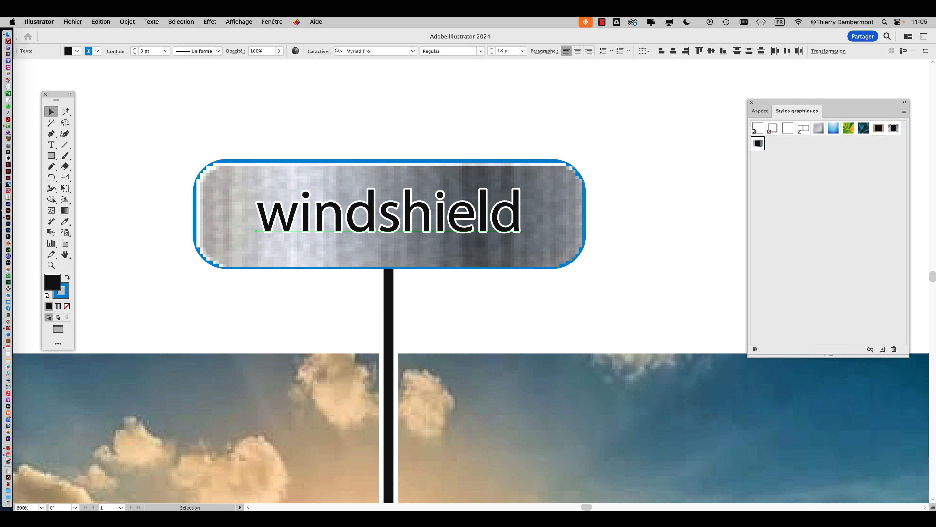
# Raise the document's raster effects resolution to Elevée (300 ppp) and inspect the windshield label's corner edge.
pyautogui.click(210, 22)
pyautogui.click(291, 60)
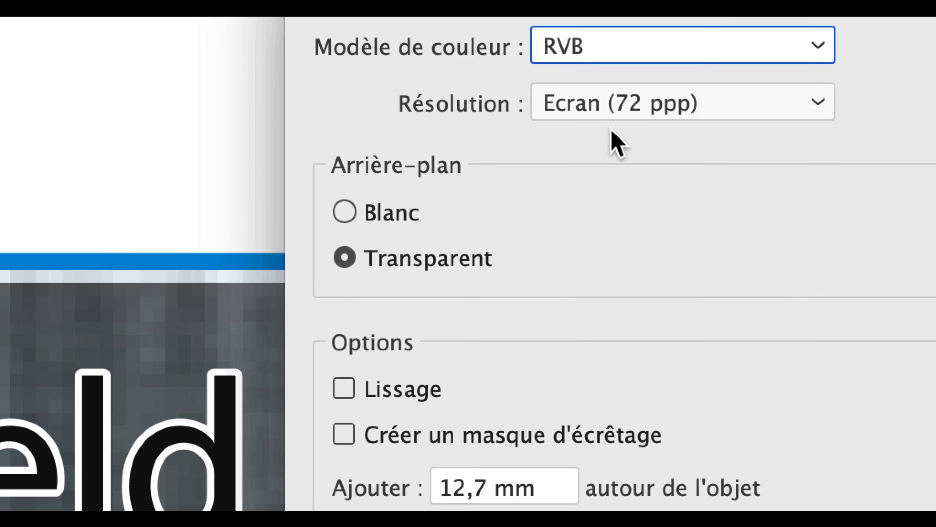
pyautogui.click(681, 99)
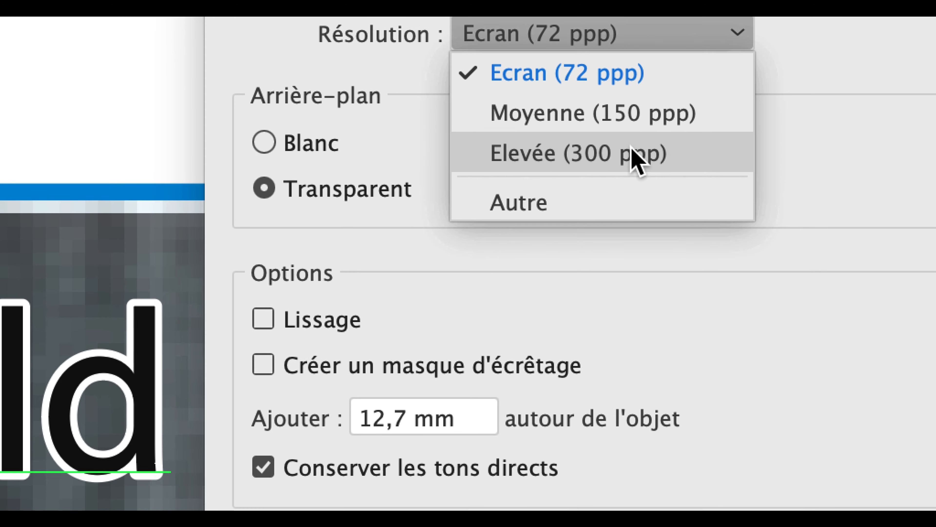
pyautogui.click(631, 151)
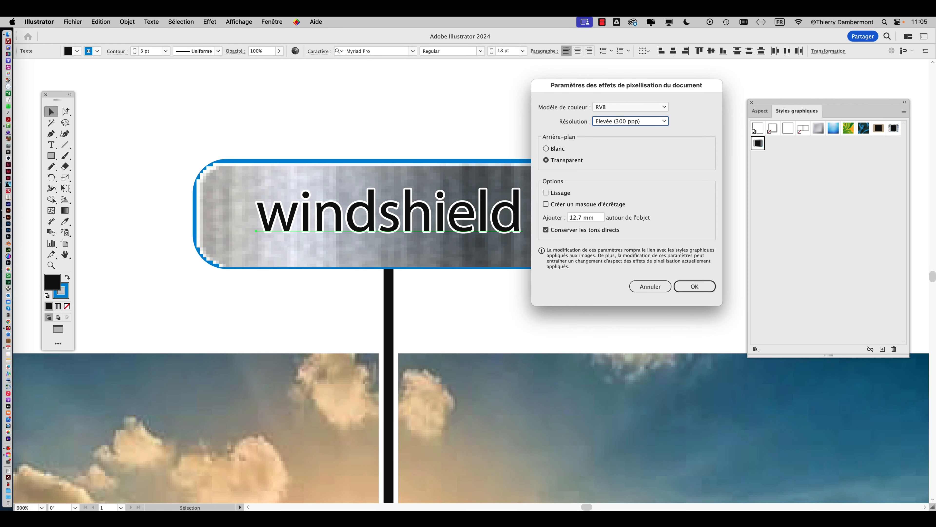
pyautogui.press('Return')
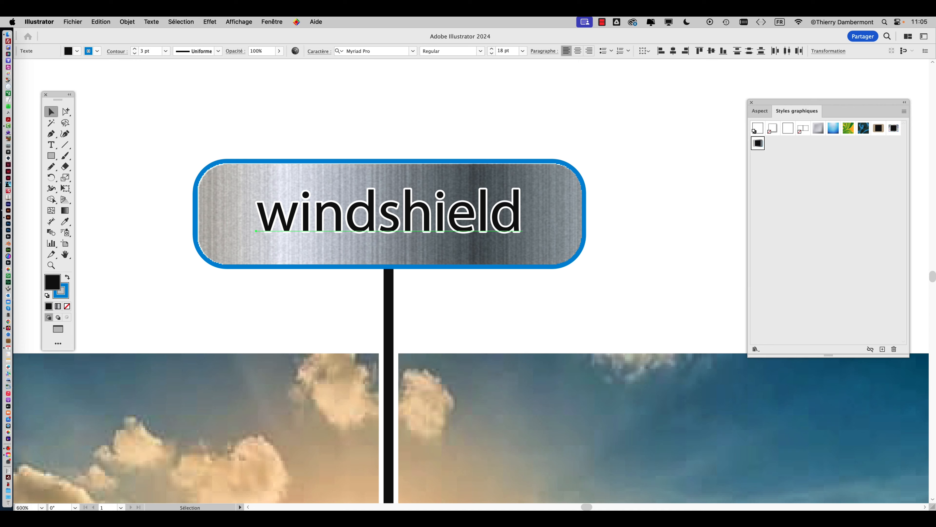
pyautogui.scroll(4, 196, 176)
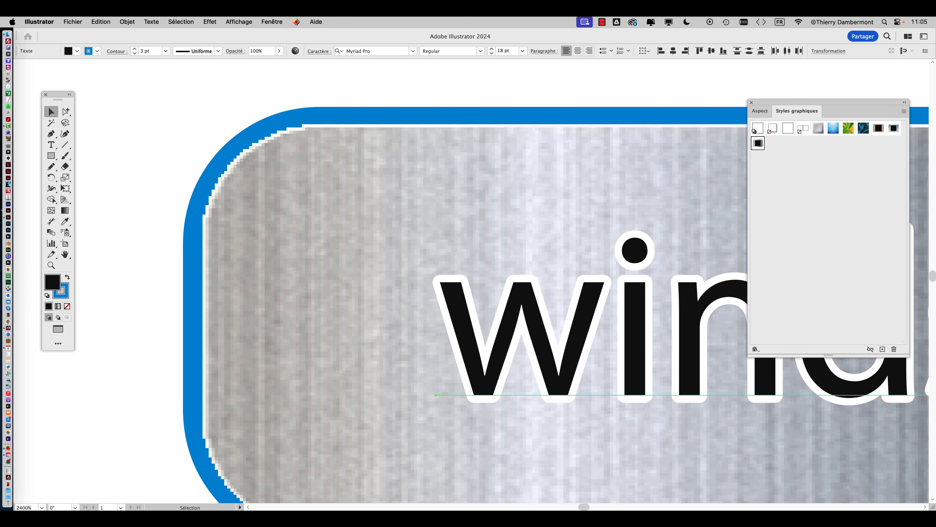
# Set the document's raster effects resolution to a custom (Autre) value of 600 ppp and review the labels across the illustration.
pyautogui.click(210, 22)
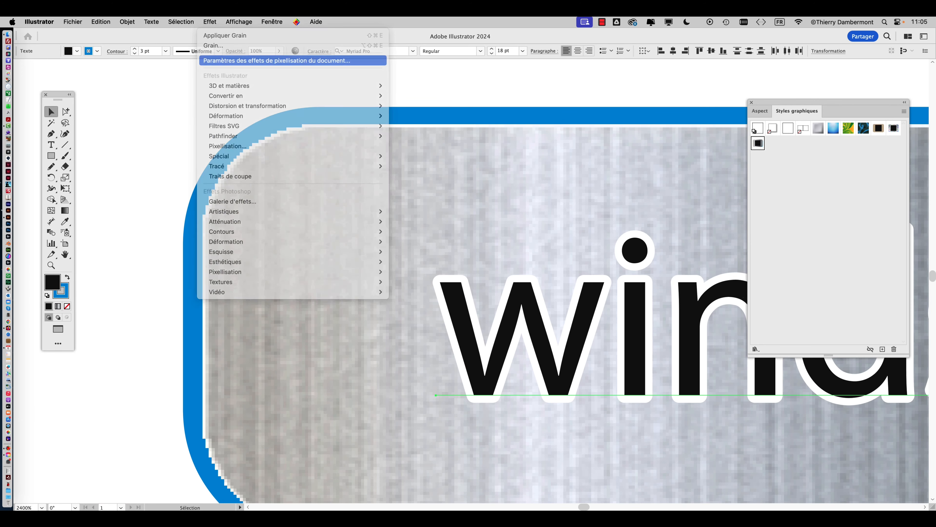
pyautogui.click(277, 60)
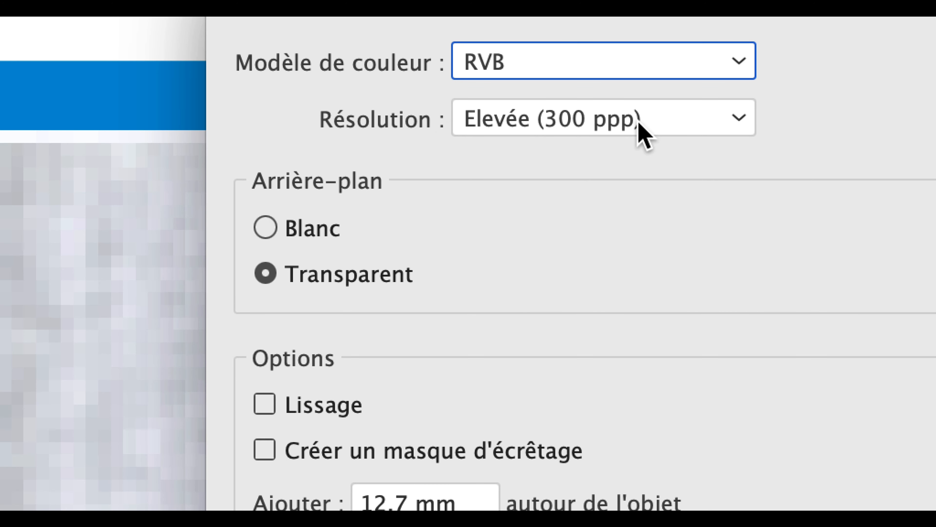
pyautogui.click(638, 122)
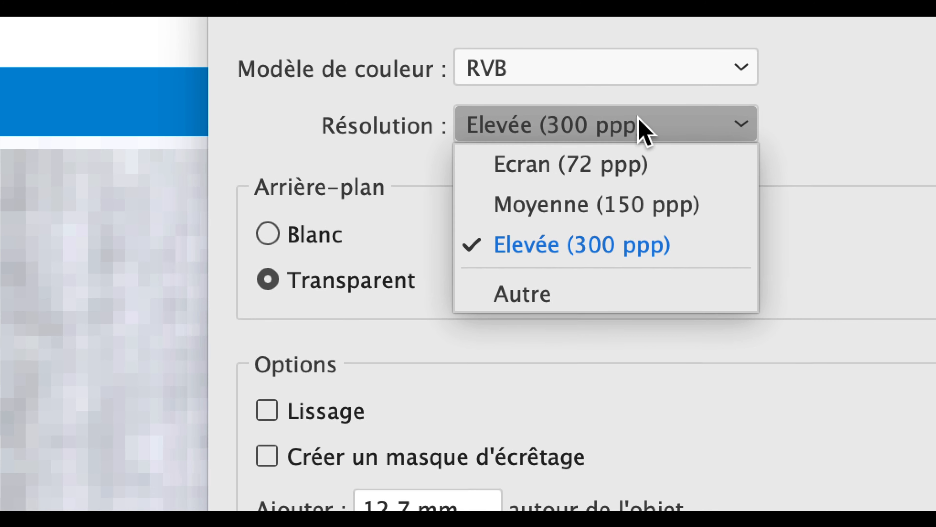
pyautogui.click(618, 284)
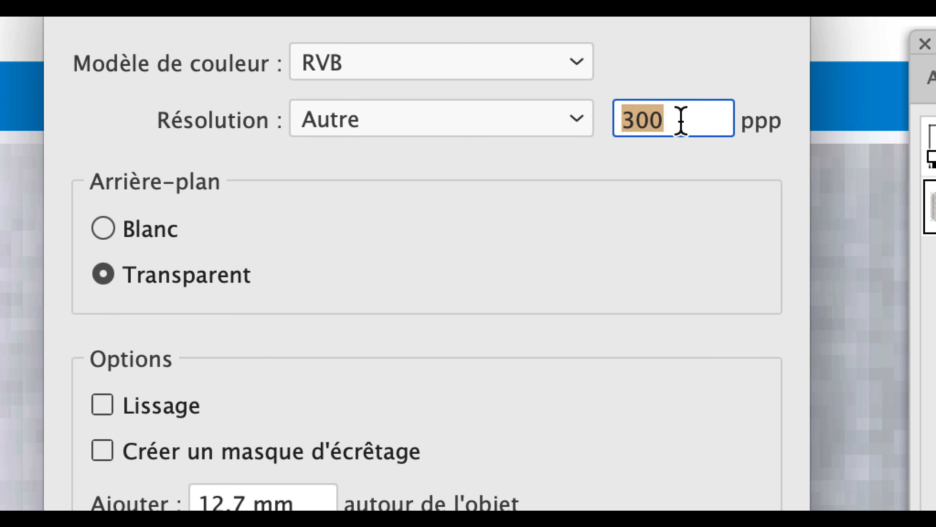
pyautogui.write('600')
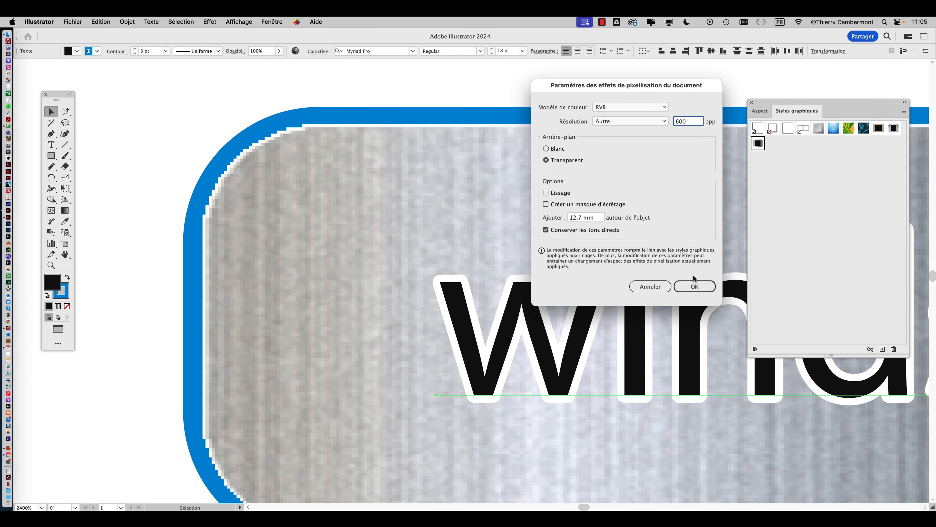
pyautogui.click(695, 285)
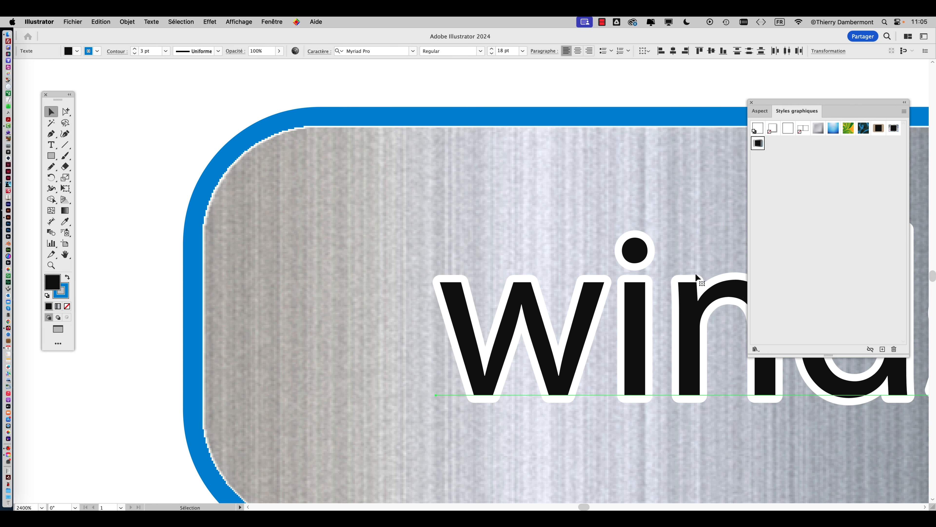
pyautogui.scroll(-4, 592, 249)
pyautogui.scroll(-1, 591, 249)
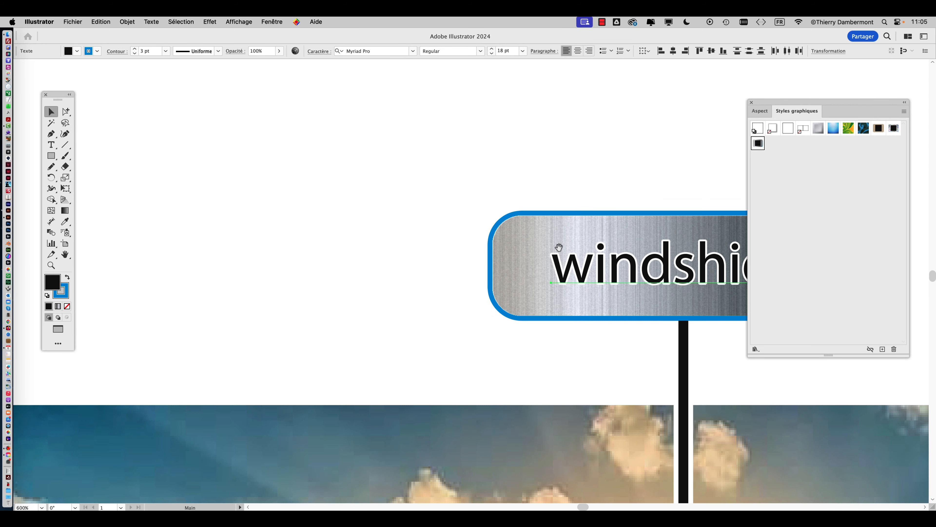
pyautogui.moveTo(558, 247); pyautogui.dragTo(307, 209)
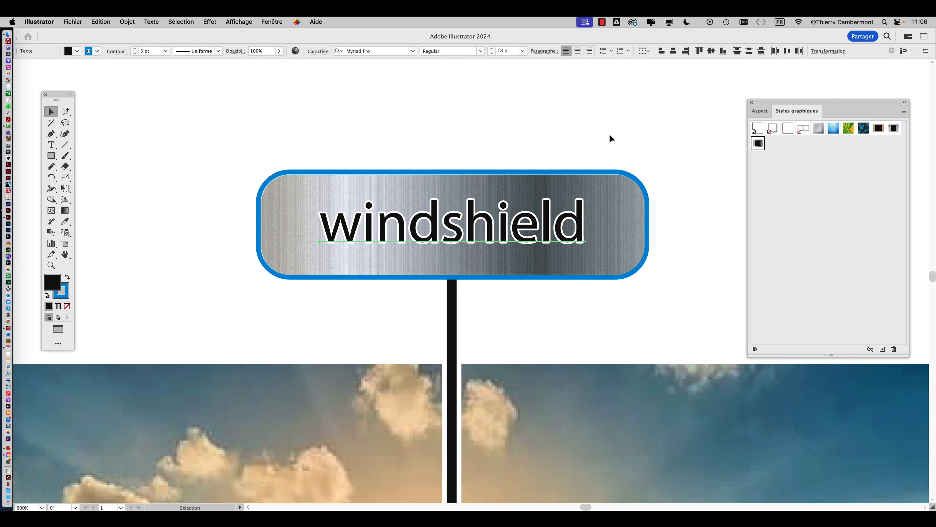
pyautogui.scroll(-6, 405, 162)
pyautogui.scroll(2, 417, 192)
pyautogui.moveTo(451, 217); pyautogui.dragTo(483, 188)
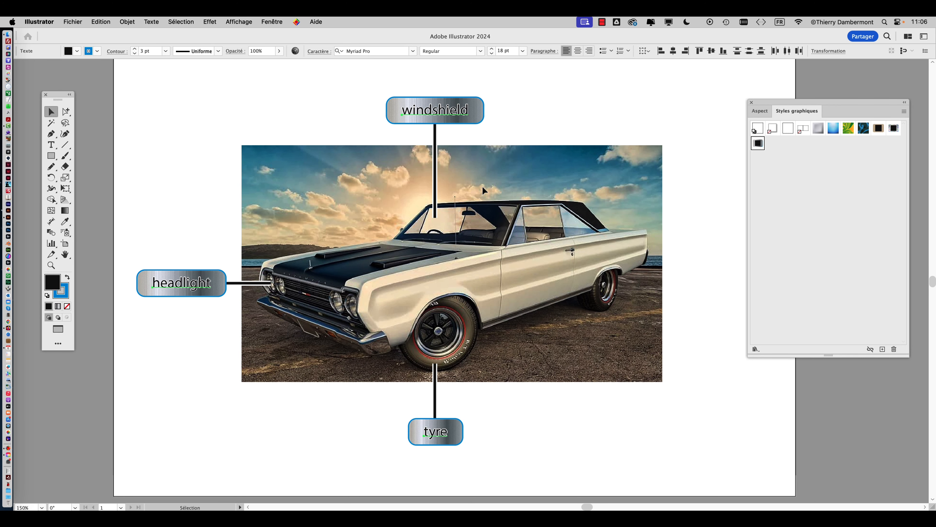